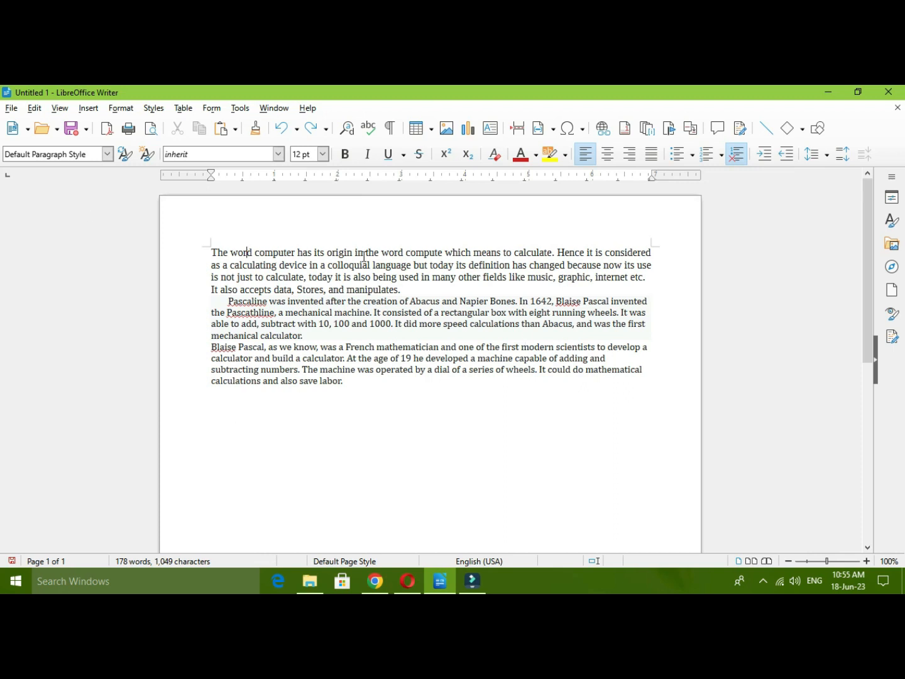
pyautogui.click(153, 109)
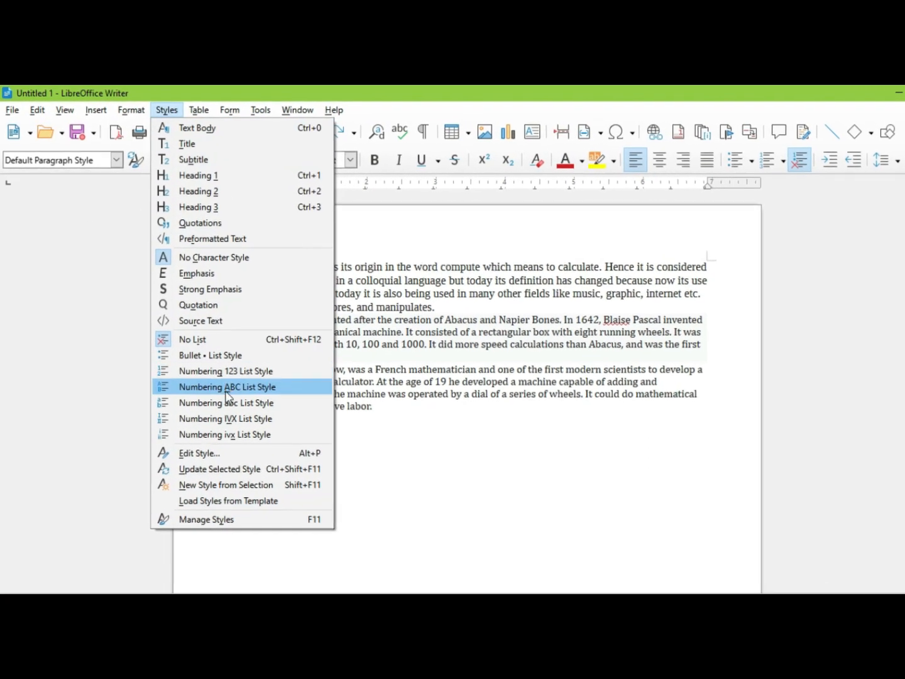
pyautogui.click(82, 280)
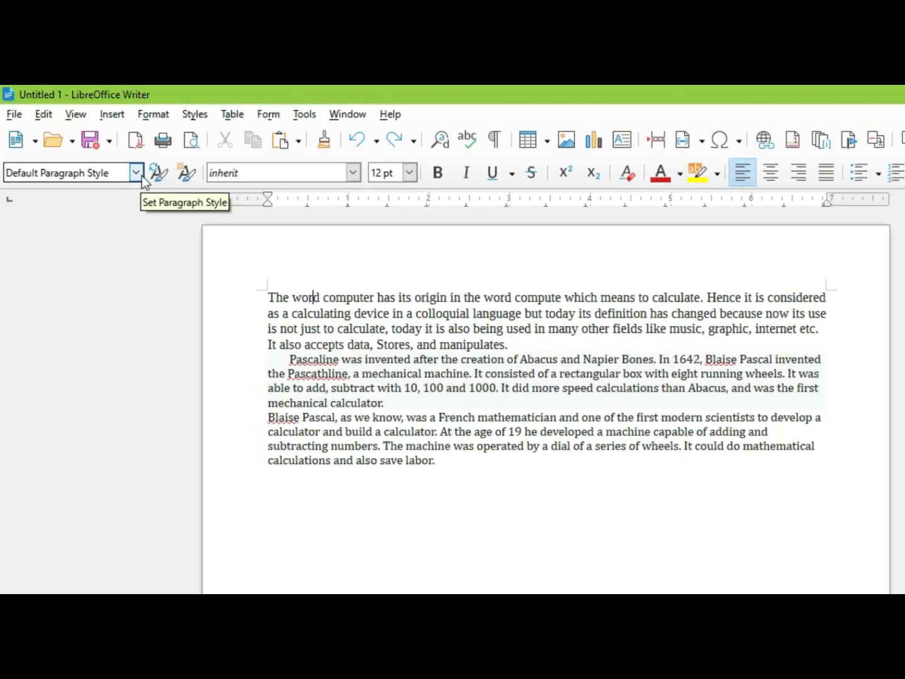
pyautogui.click(139, 175)
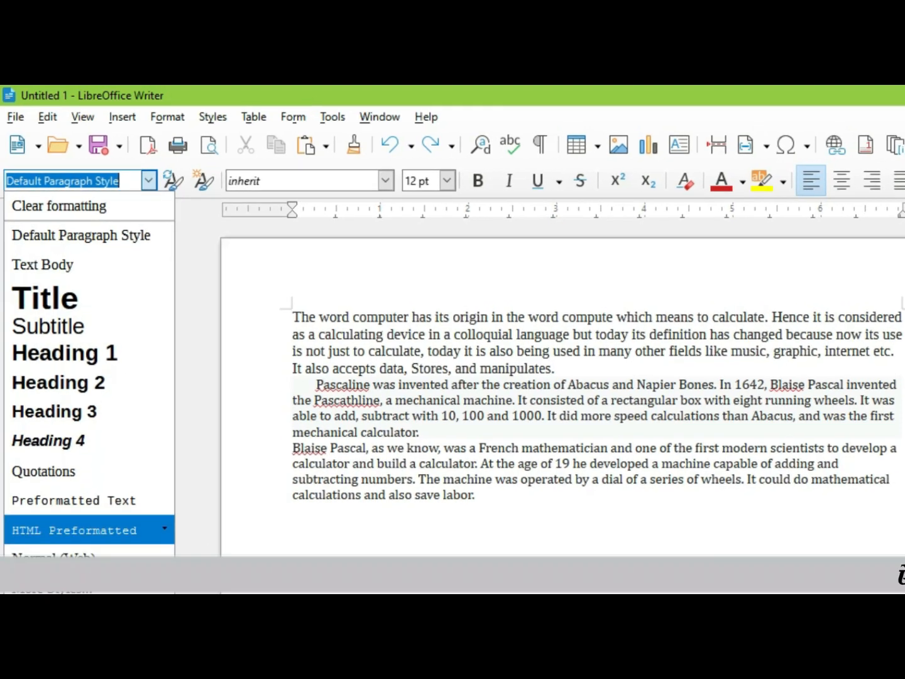
pyautogui.click(291, 124)
pyautogui.click(210, 117)
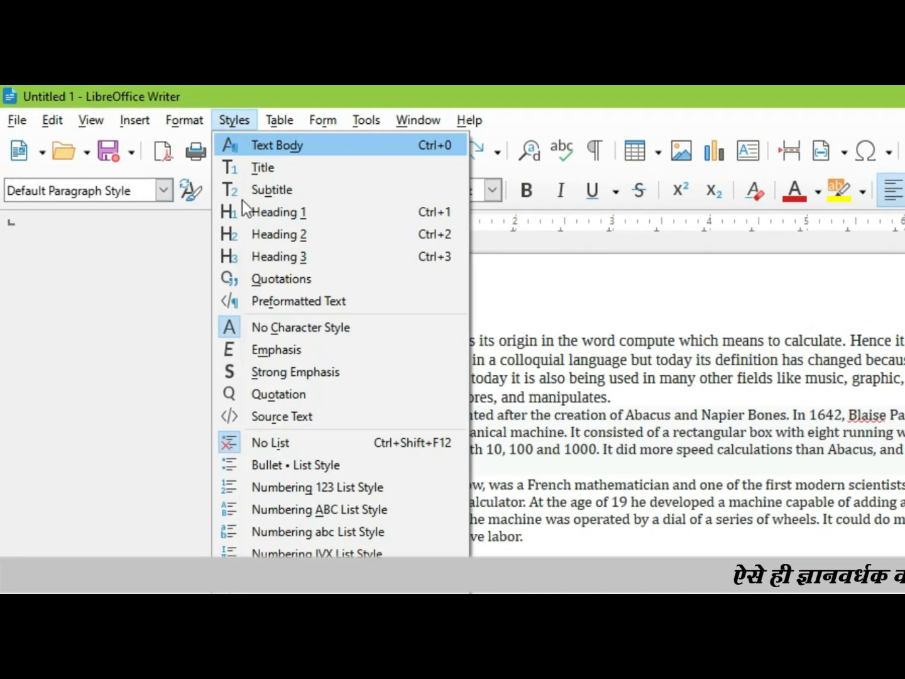
pyautogui.press('Escape')
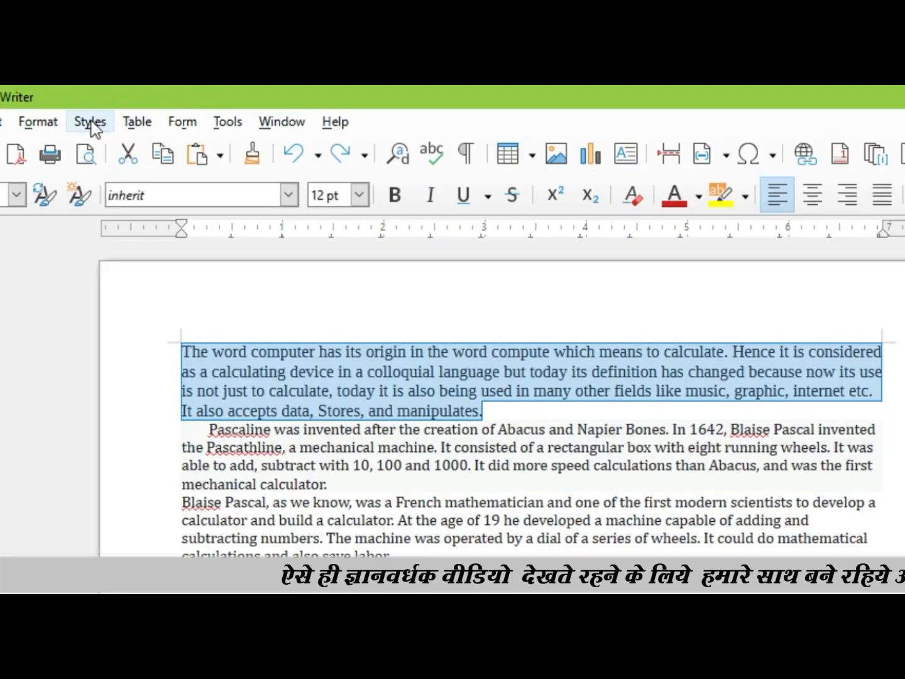
# Step: Apply the Title style to the first paragraph, and replace it with the Heading 1 style
pyautogui.click(293, 129)
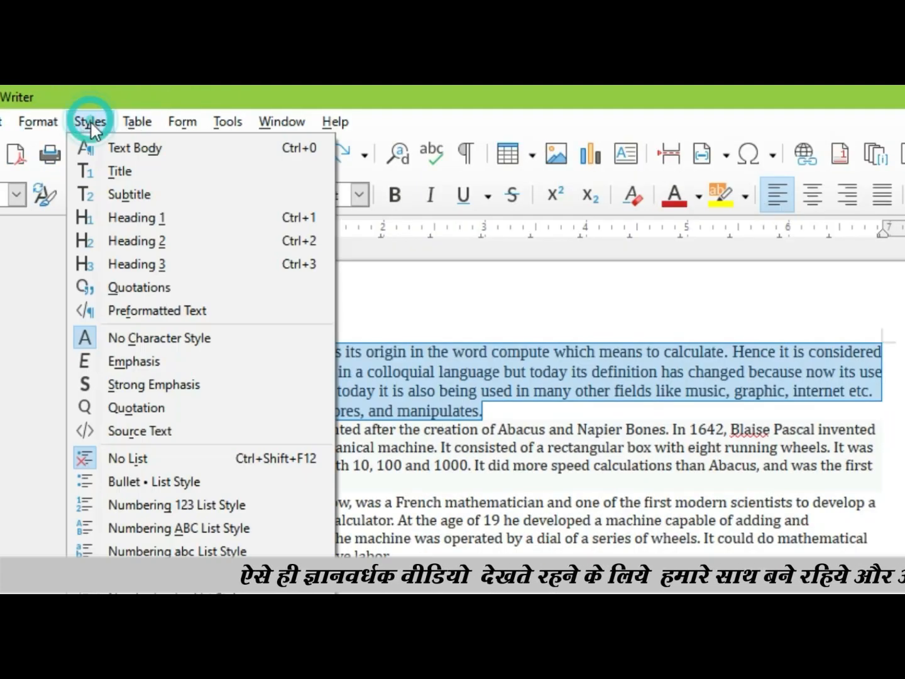
pyautogui.click(162, 175)
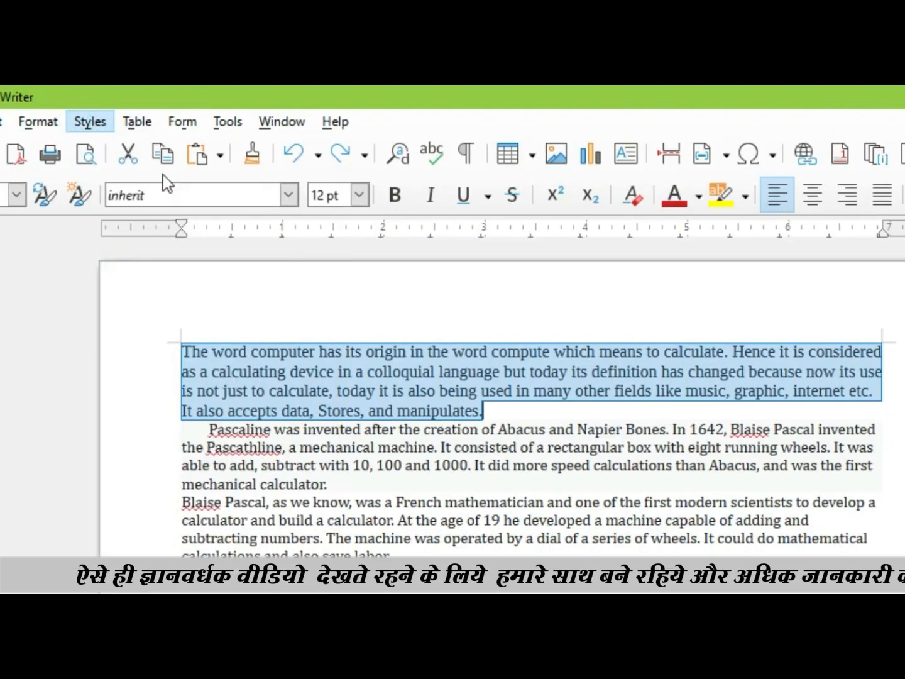
pyautogui.click(89, 122)
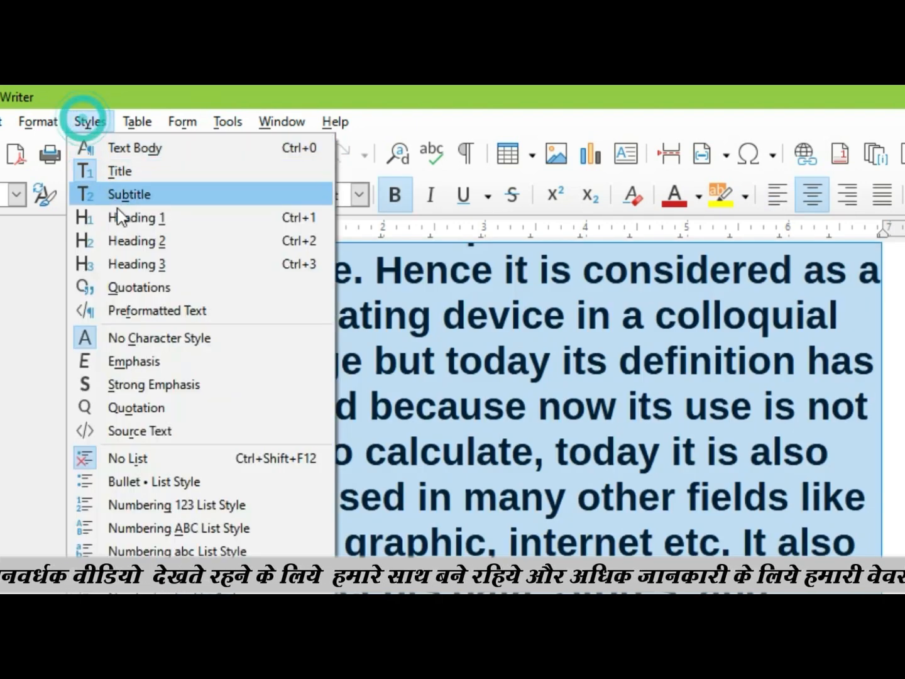
pyautogui.click(123, 220)
# Step: Apply the Numbering 123 list style to the first paragraph
pyautogui.click(90, 121)
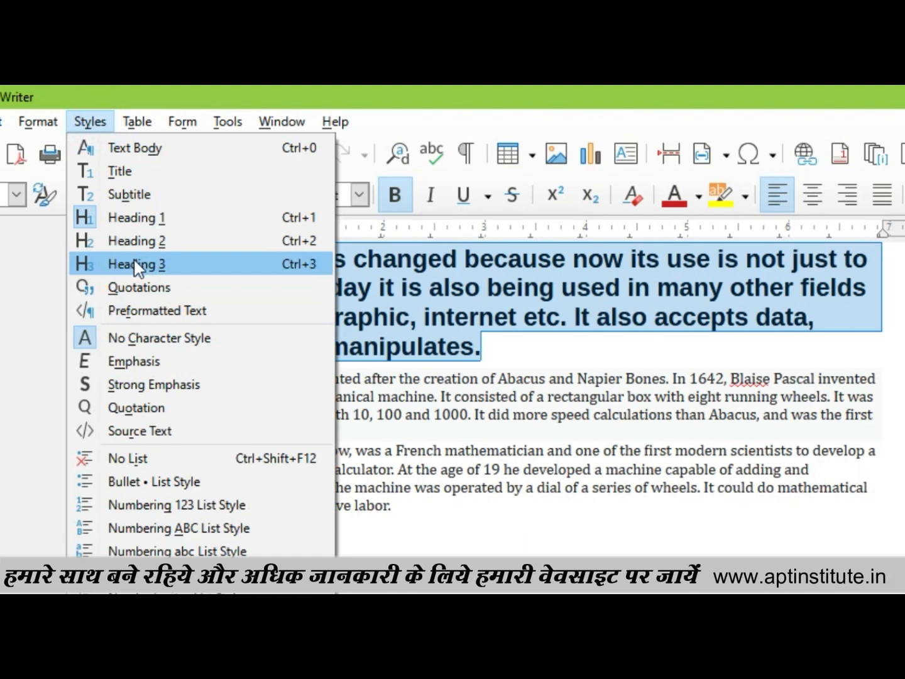
pyautogui.moveTo(183, 122)
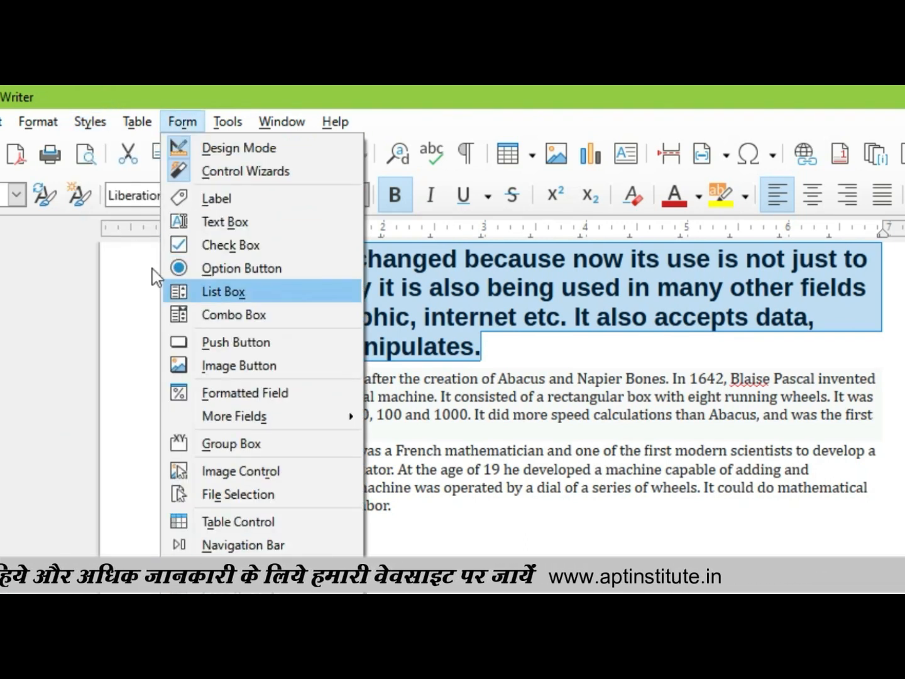
pyautogui.moveTo(90, 121)
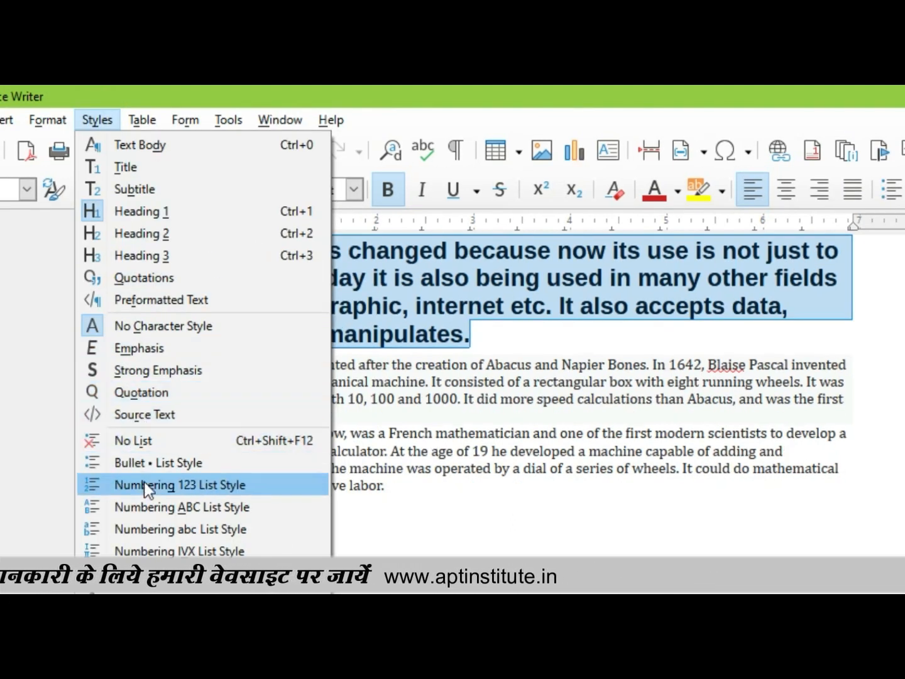
pyautogui.click(144, 482)
pyautogui.scroll(3, 282, 376)
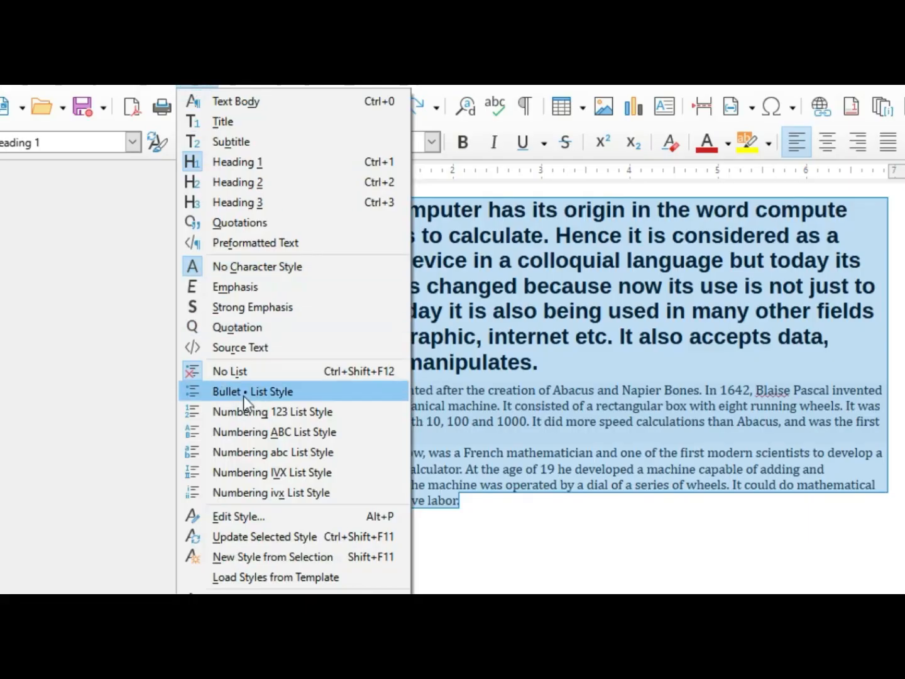
# Step: Switch the list style of all three paragraphs from Bullet through Numbering ABC to Numbering ivx
pyautogui.click(243, 392)
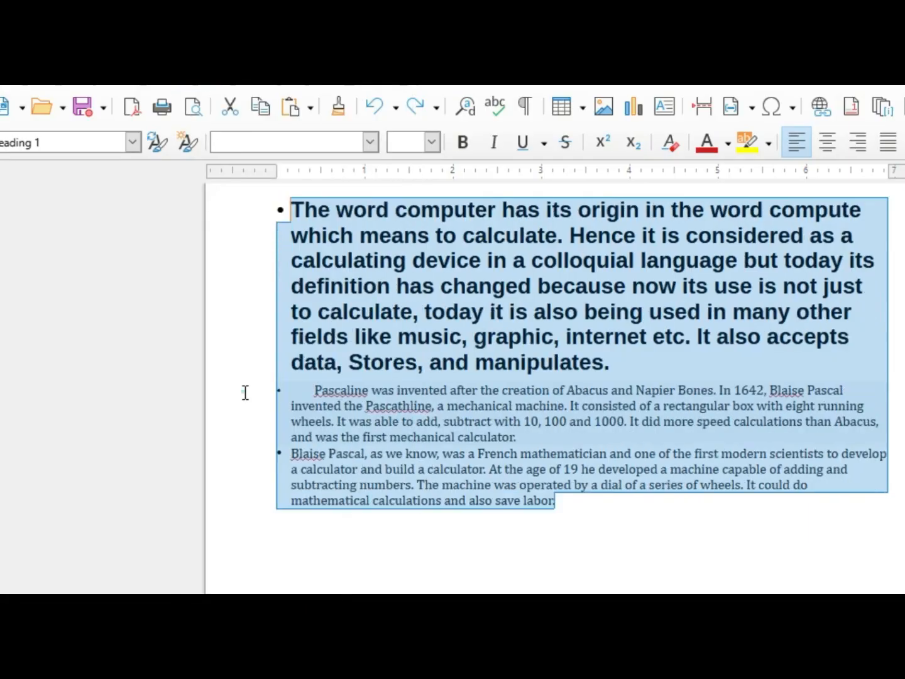
pyautogui.click(204, 83)
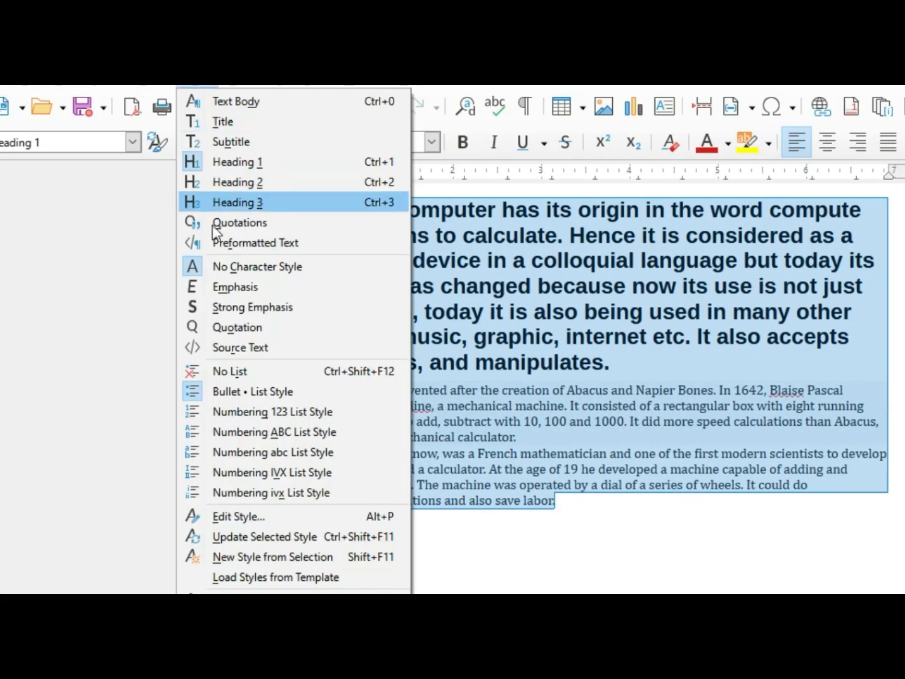
pyautogui.click(233, 427)
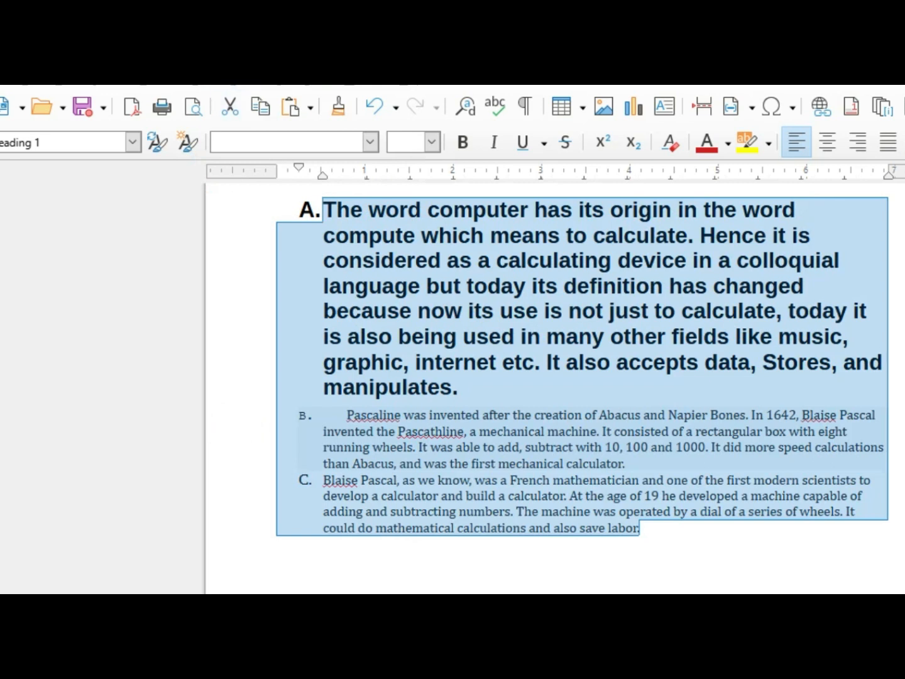
pyautogui.click(200, 82)
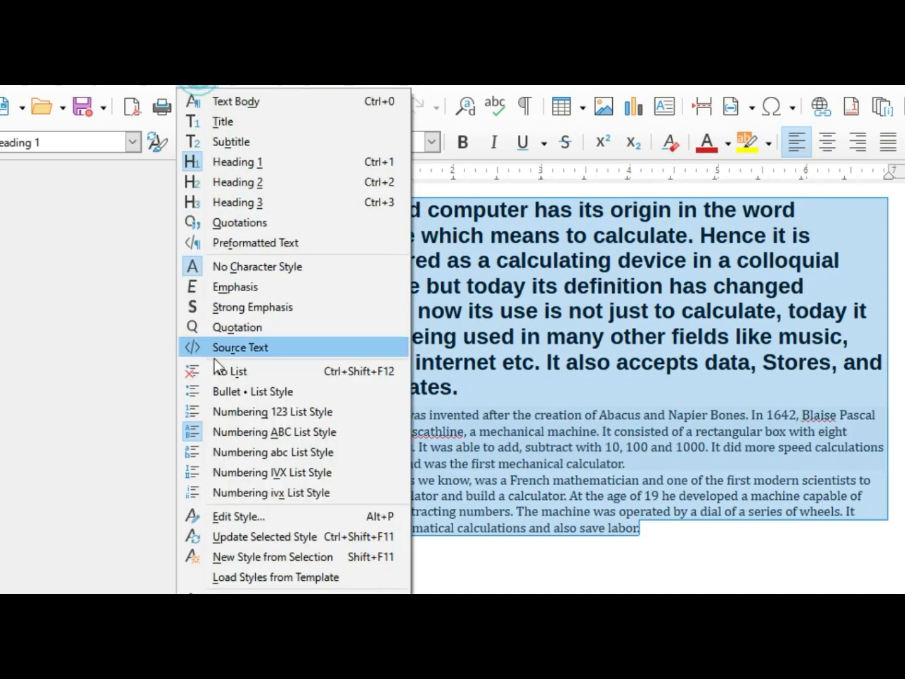
pyautogui.click(221, 490)
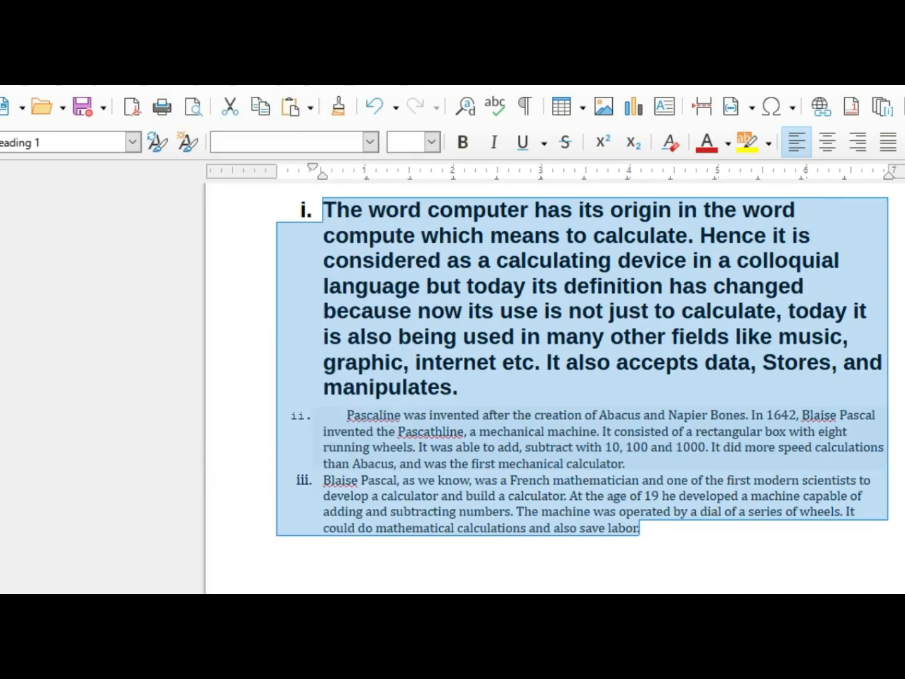
pyautogui.click(208, 84)
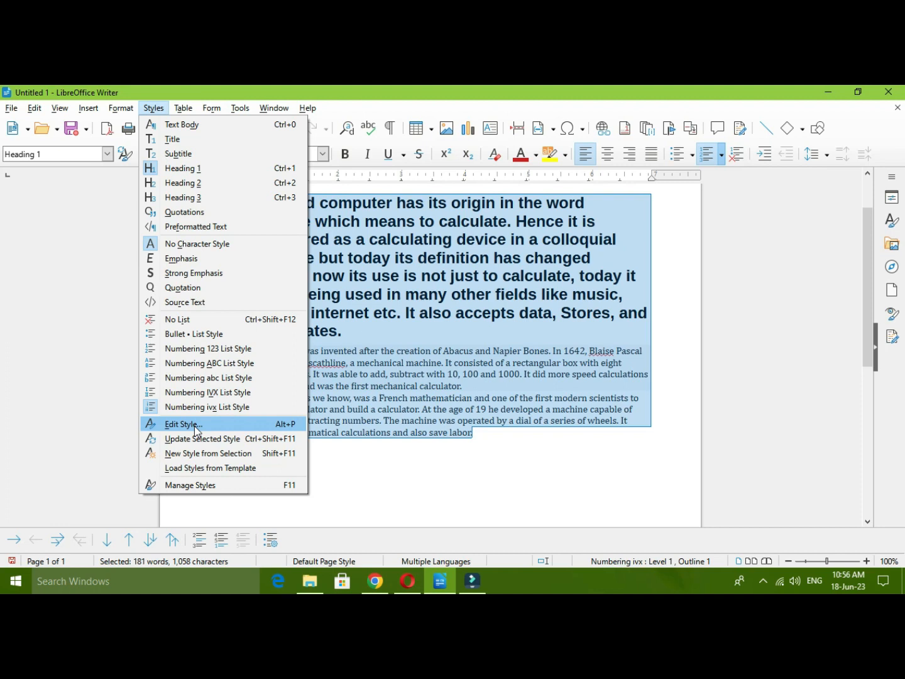
pyautogui.moveTo(182, 109)
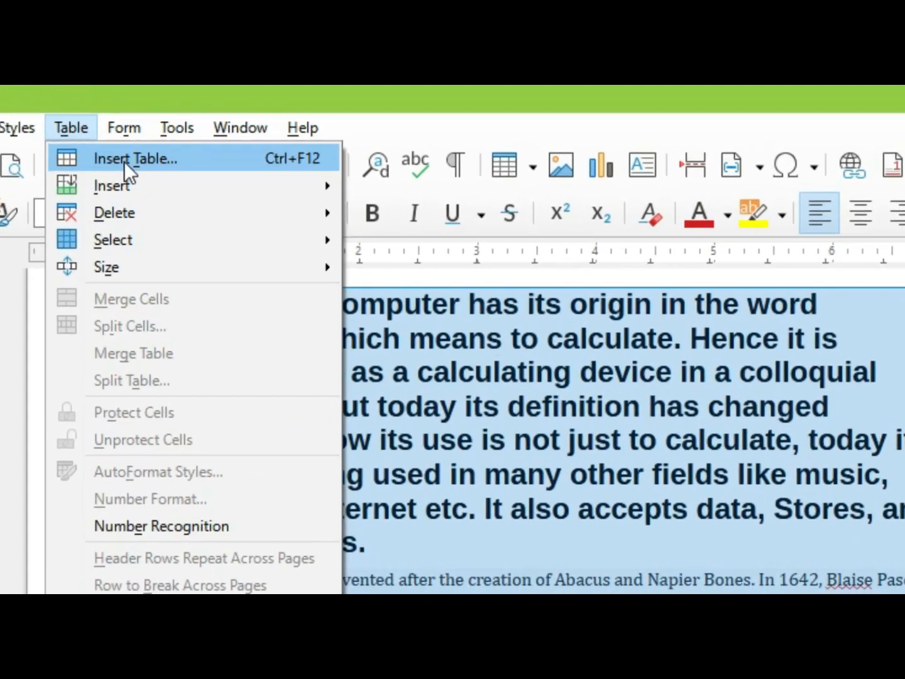
pyautogui.click(102, 122)
pyautogui.click(103, 122)
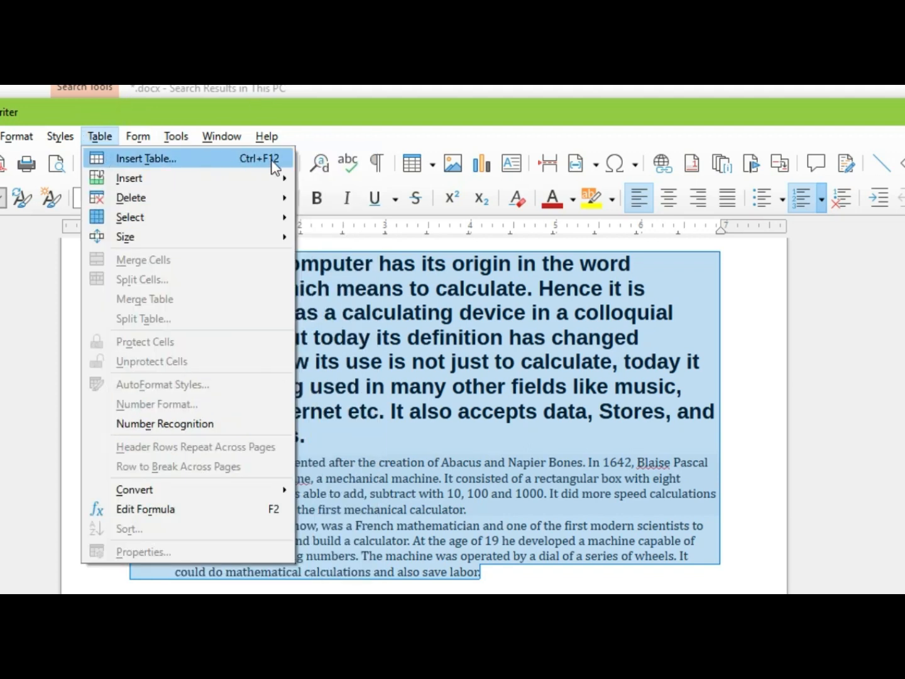
pyautogui.moveTo(424, 120); pyautogui.dragTo(337, 120)
pyautogui.click(2, 135)
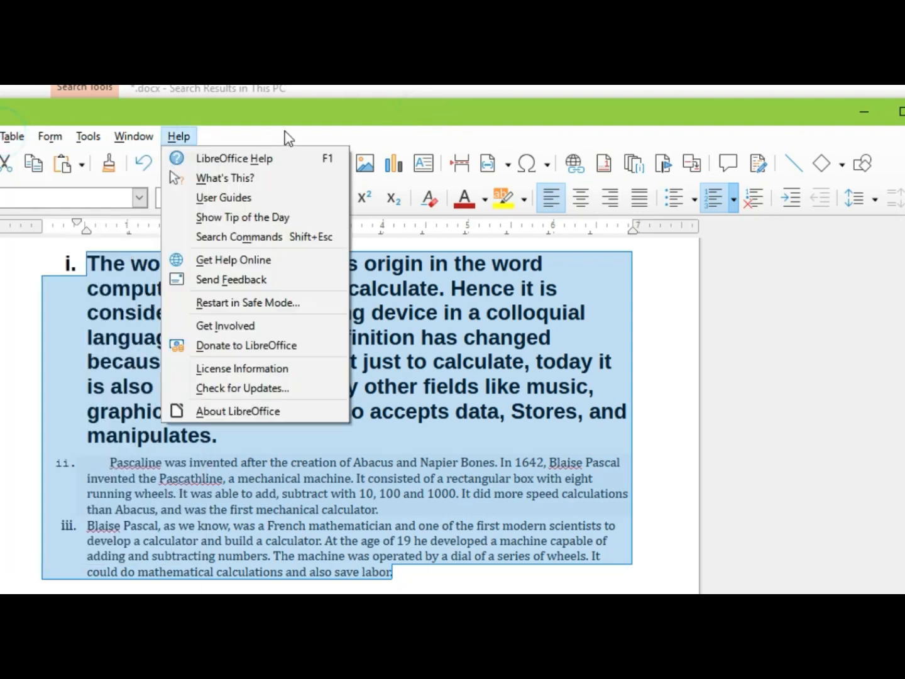
pyautogui.doubleClick(299, 107)
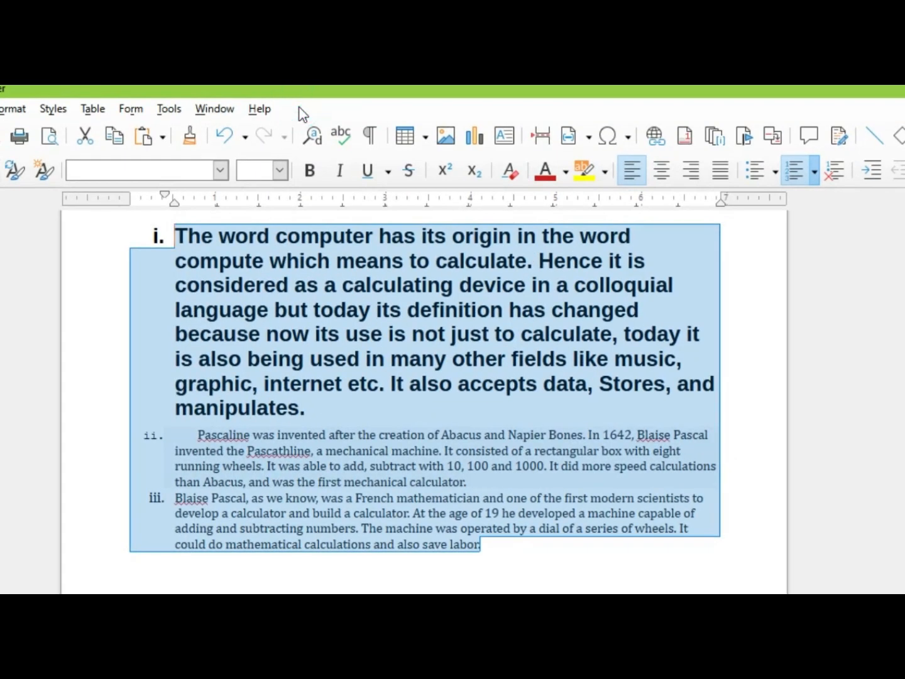
pyautogui.click(92, 109)
pyautogui.click(138, 127)
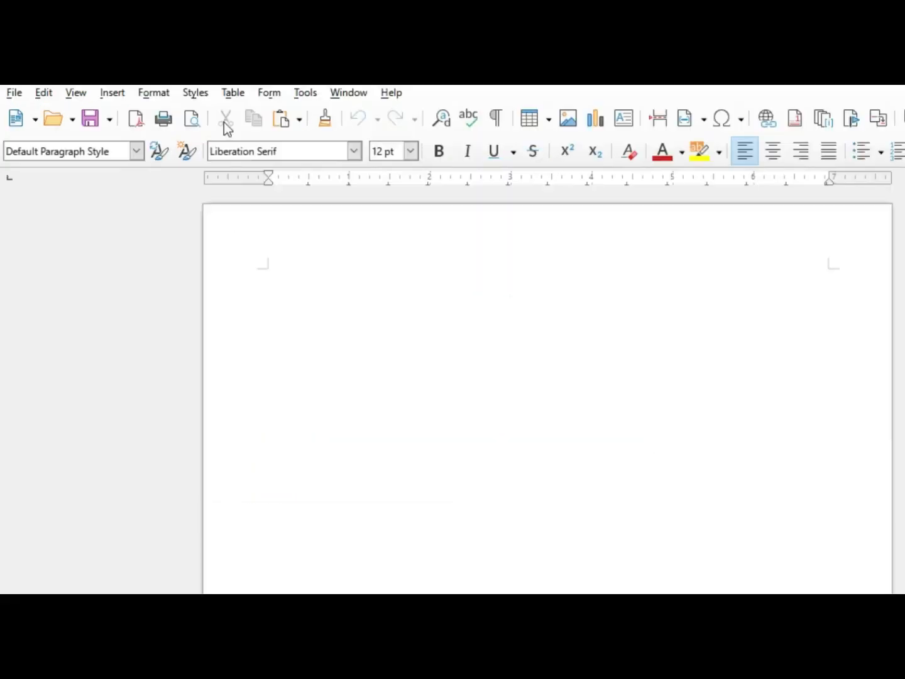
# Step: Insert a table with 6 columns and 10 rows, without a table style, into the blank document
pyautogui.click(182, 110)
pyautogui.click(257, 114)
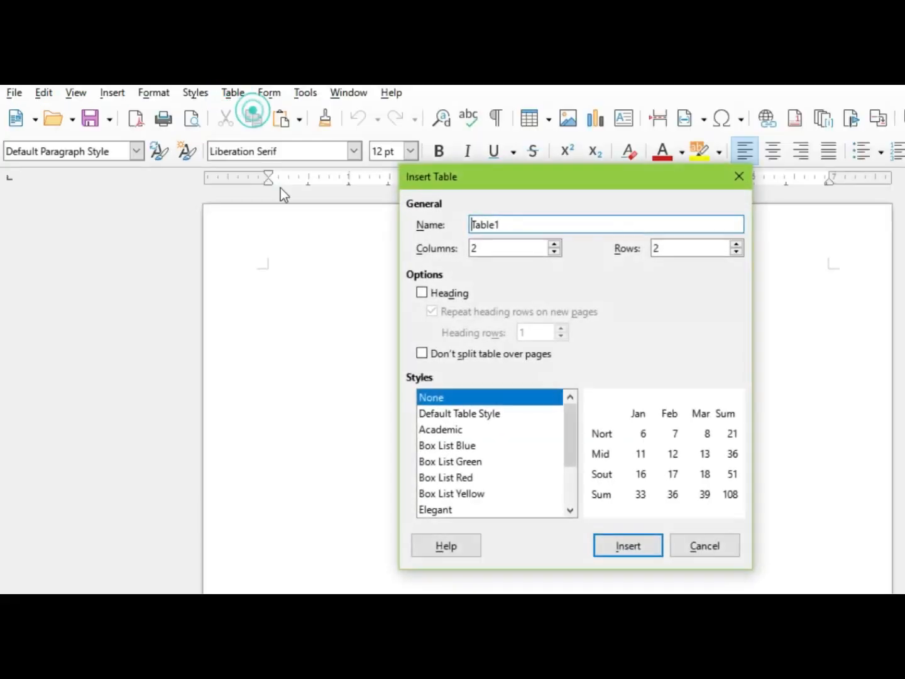
pyautogui.moveTo(512, 176); pyautogui.dragTo(551, 212)
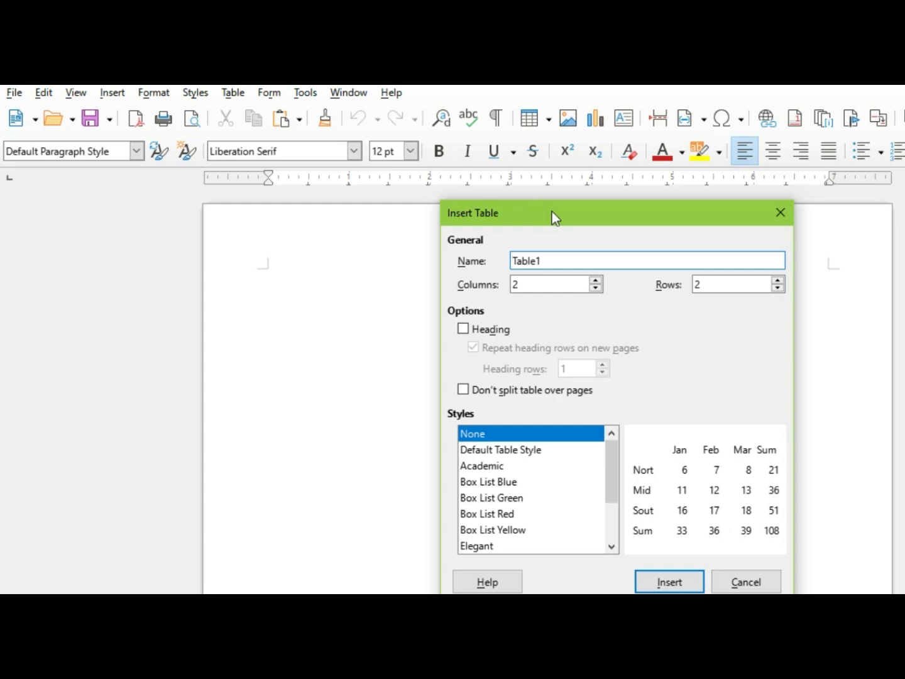
pyautogui.click(596, 280)
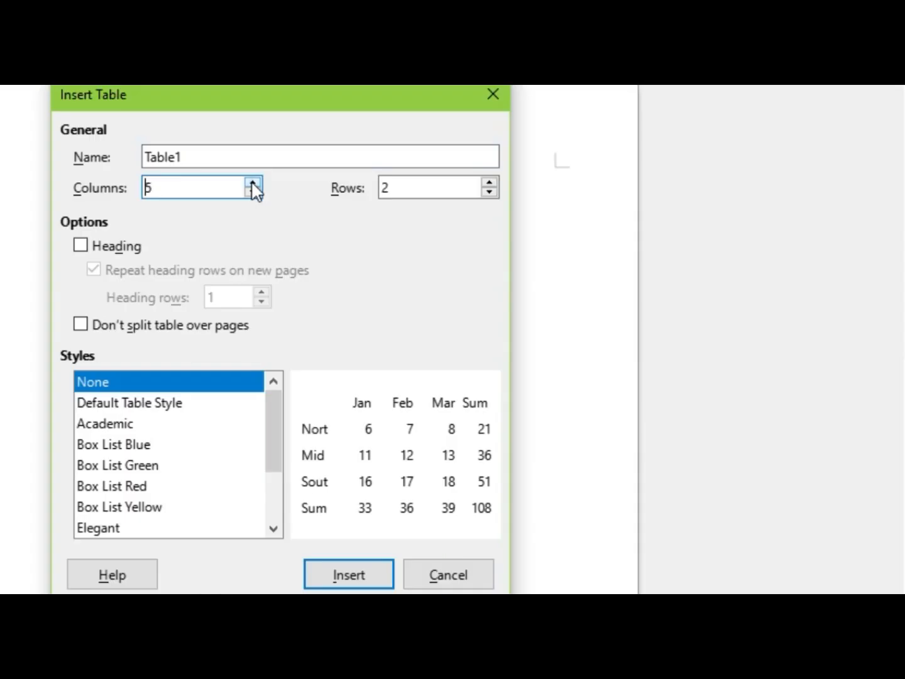
pyautogui.click(252, 183)
pyautogui.click(489, 185)
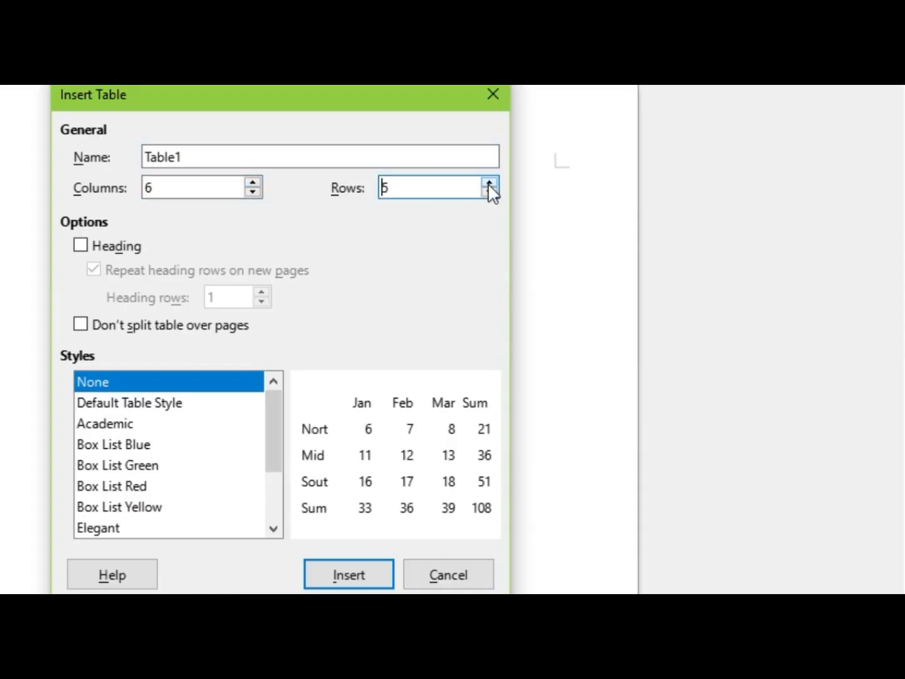
pyautogui.click(490, 183)
pyautogui.click(489, 183)
pyautogui.click(489, 183)
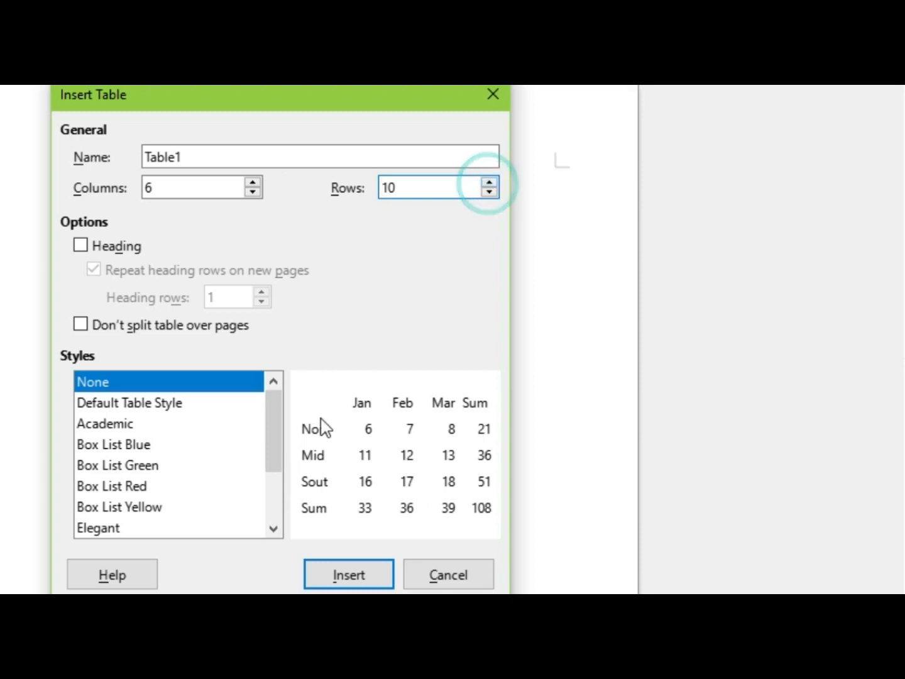
pyautogui.click(353, 575)
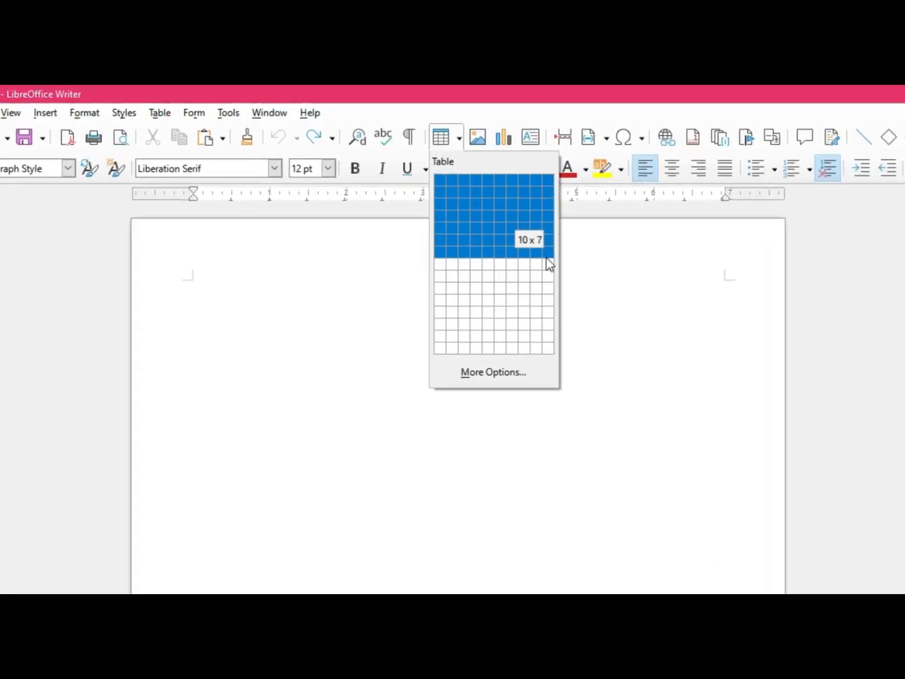
# Step: Insert a table of 10 columns by 7 rows using the table size grid
pyautogui.click(543, 259)
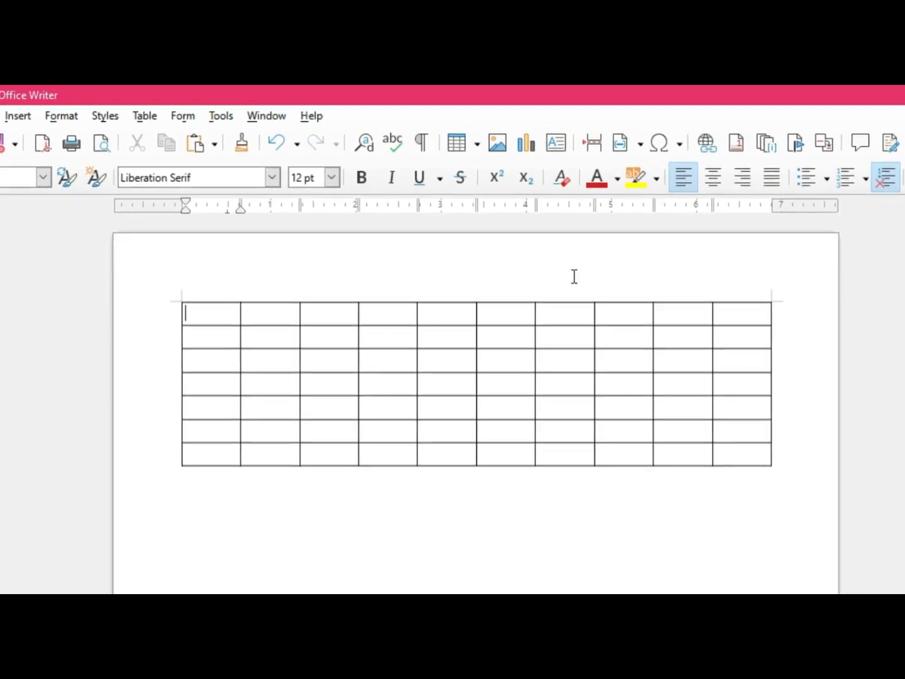
pyautogui.click(147, 116)
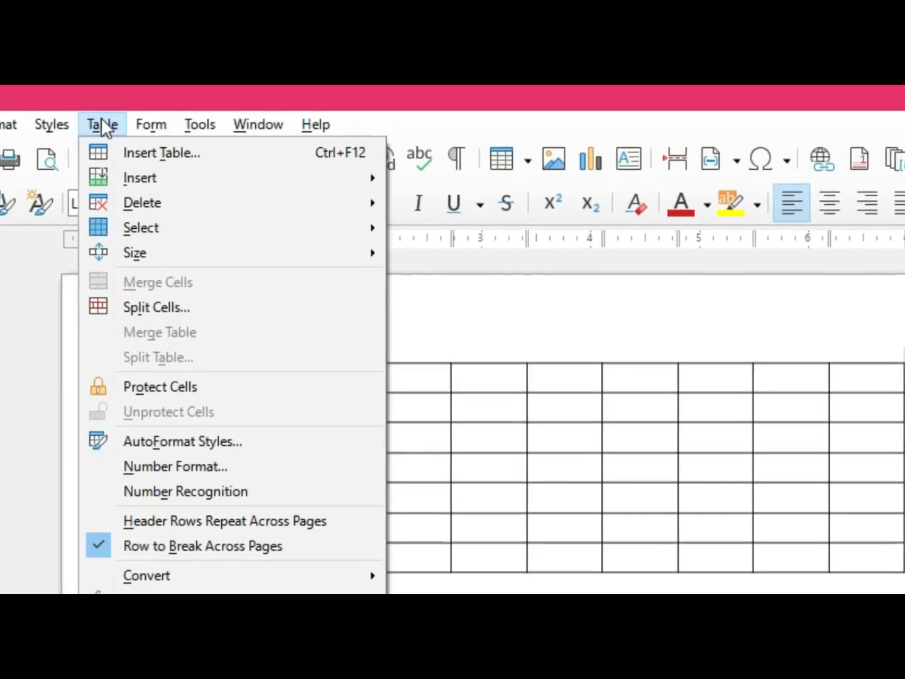
pyautogui.click(277, 154)
pyautogui.click(189, 129)
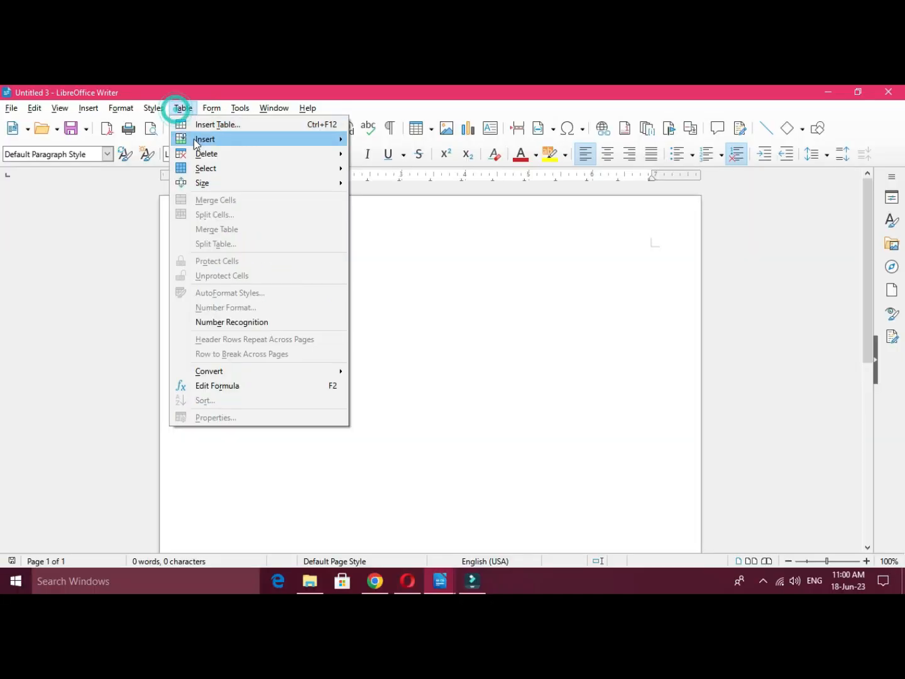
pyautogui.moveTo(194, 139)
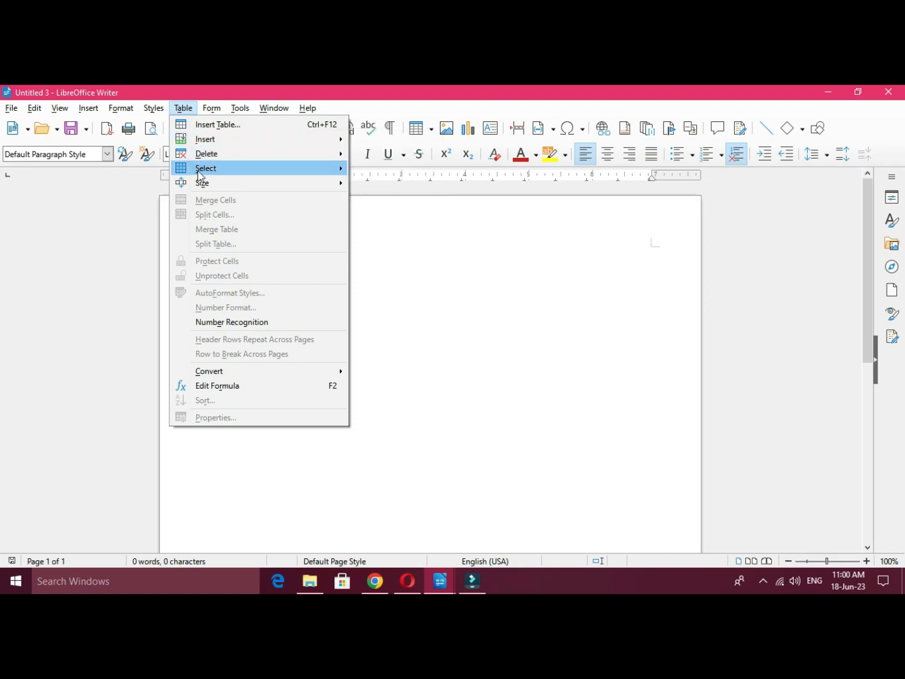
pyautogui.moveTo(202, 161)
pyautogui.click(542, 345)
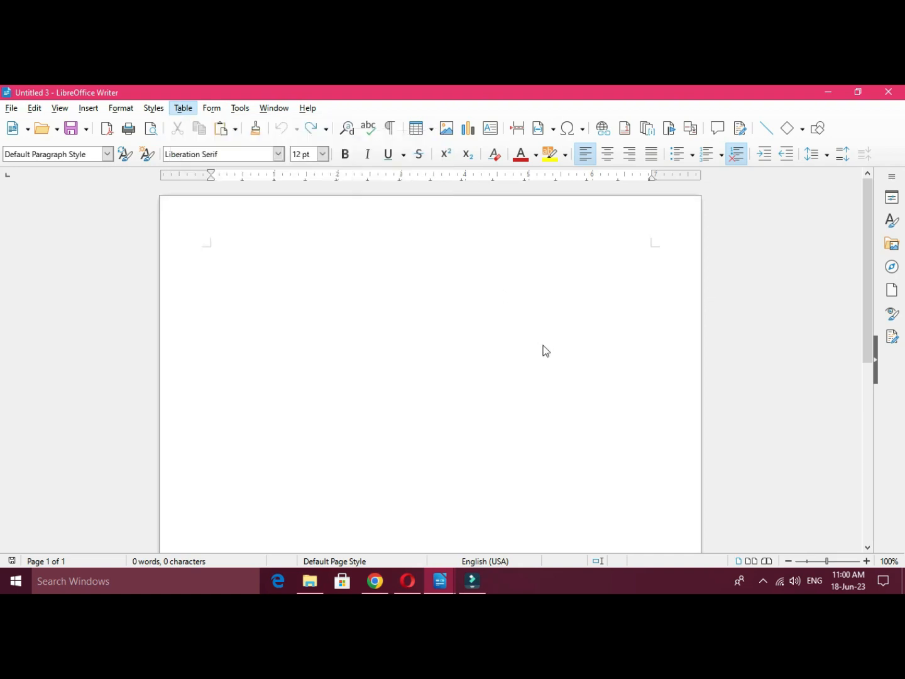
# Step: Insert a table of 5 columns by 5 rows into the empty document
pyautogui.click(430, 129)
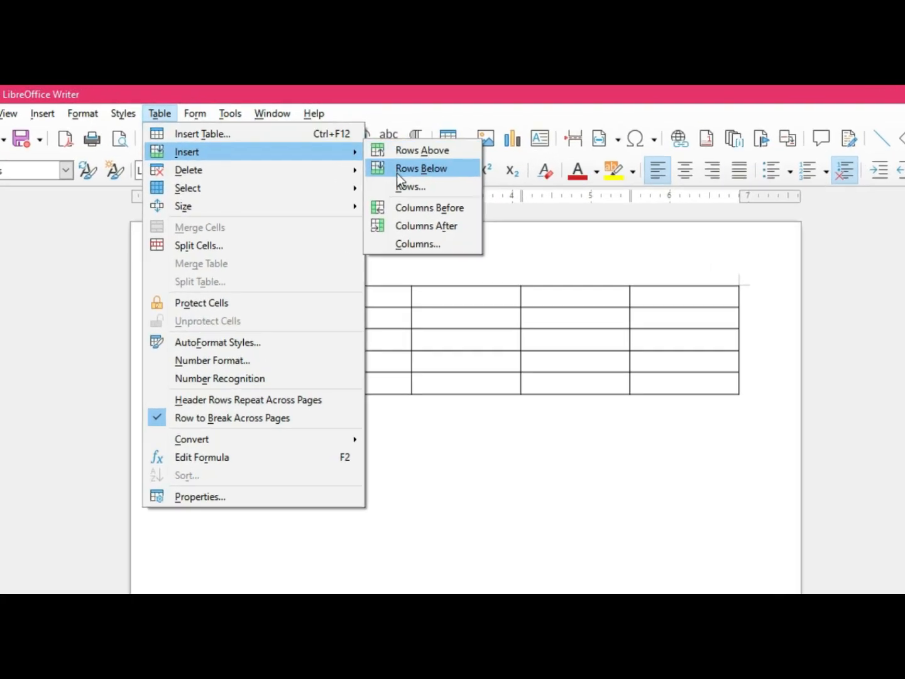
# Step: Insert one column before and one column after the table's second column
pyautogui.click(469, 483)
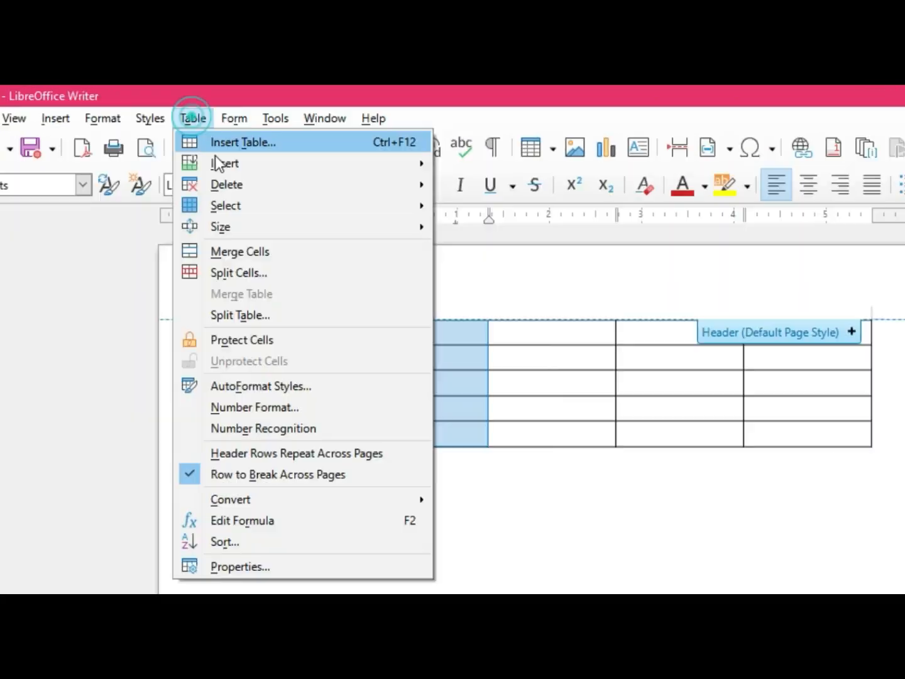
pyautogui.moveTo(242, 164)
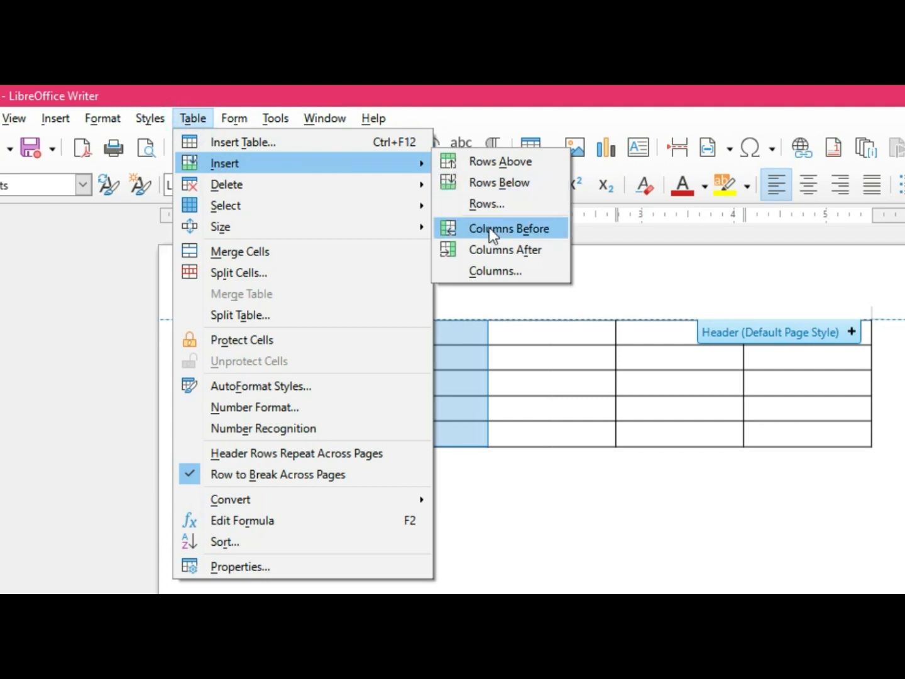
pyautogui.click(530, 236)
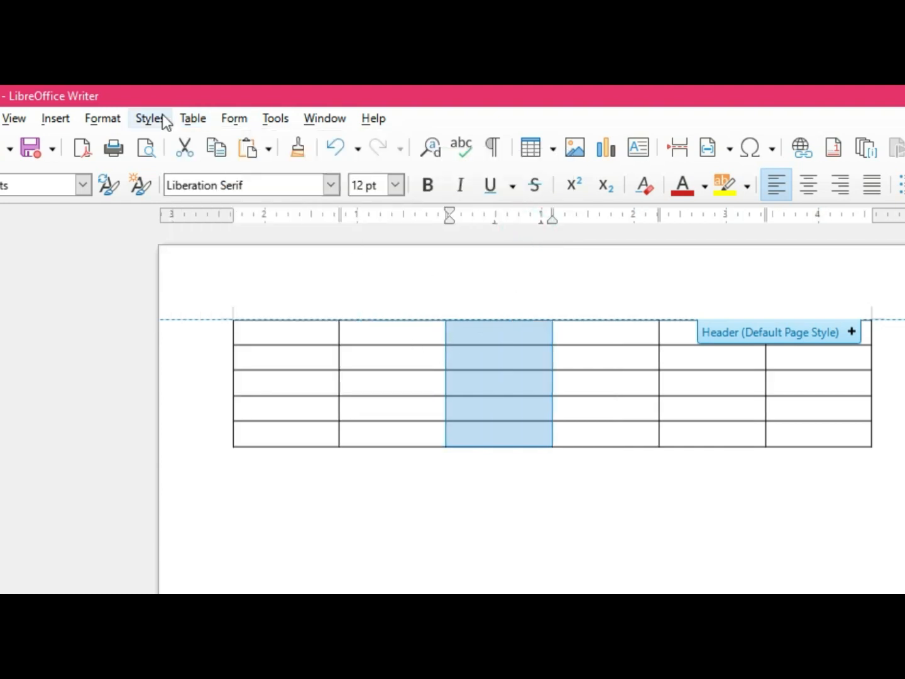
pyautogui.click(200, 118)
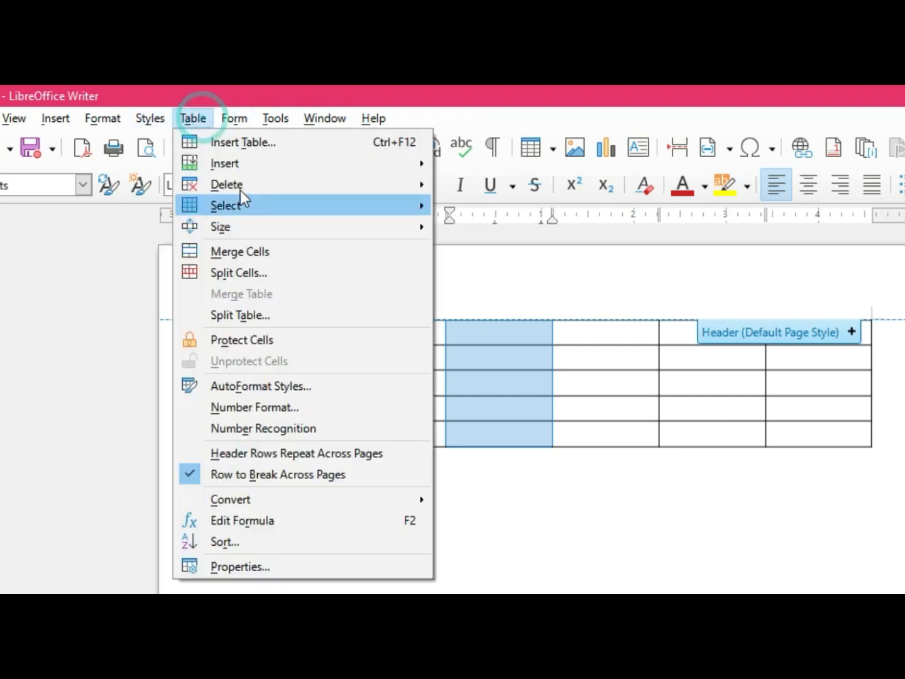
pyautogui.click(501, 249)
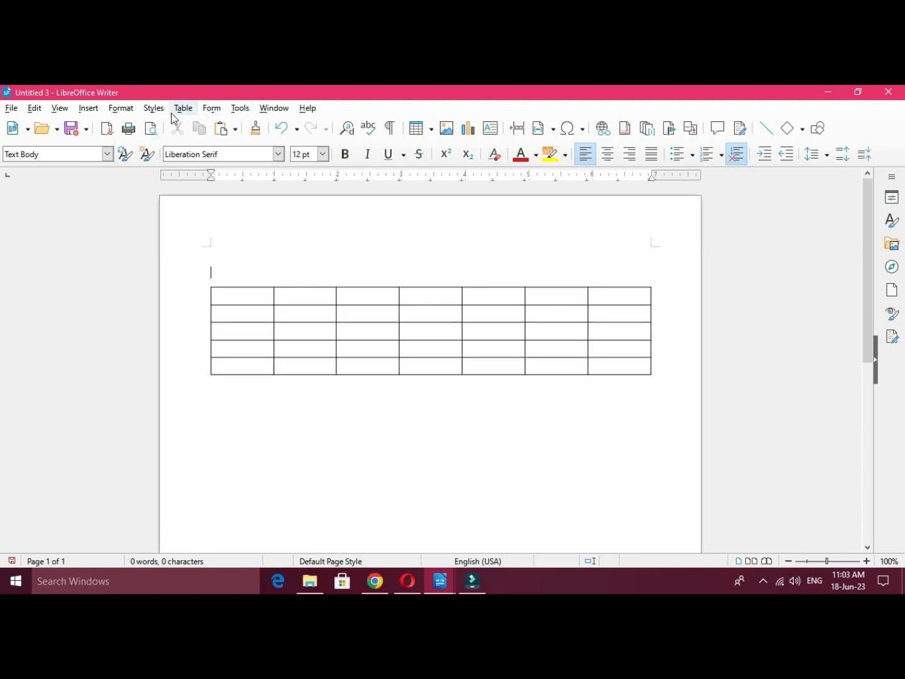
# Step: Delete the third column of the table
pyautogui.click(181, 110)
pyautogui.moveTo(202, 158)
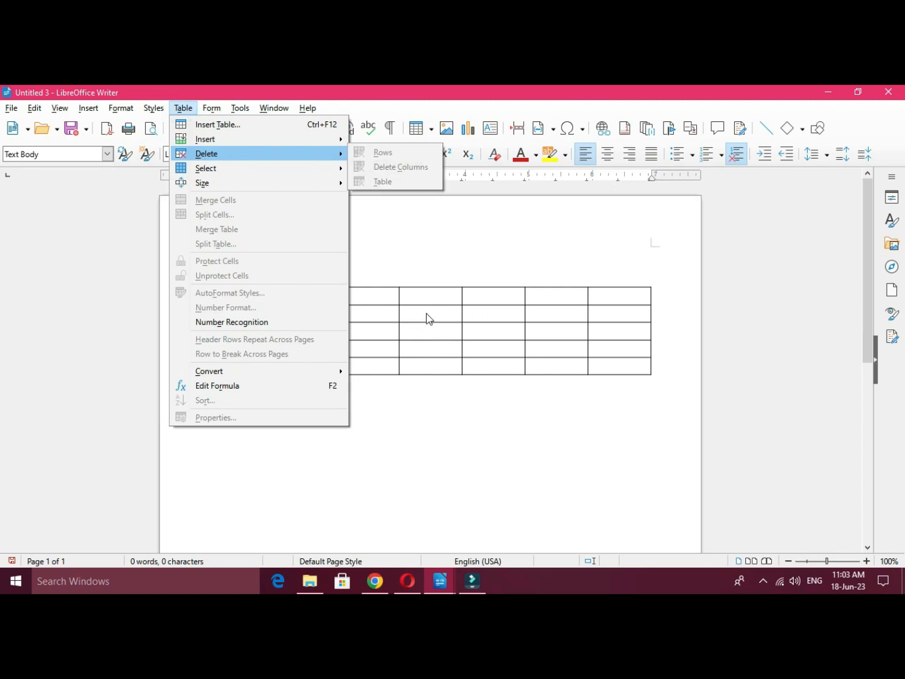
pyautogui.click(431, 271)
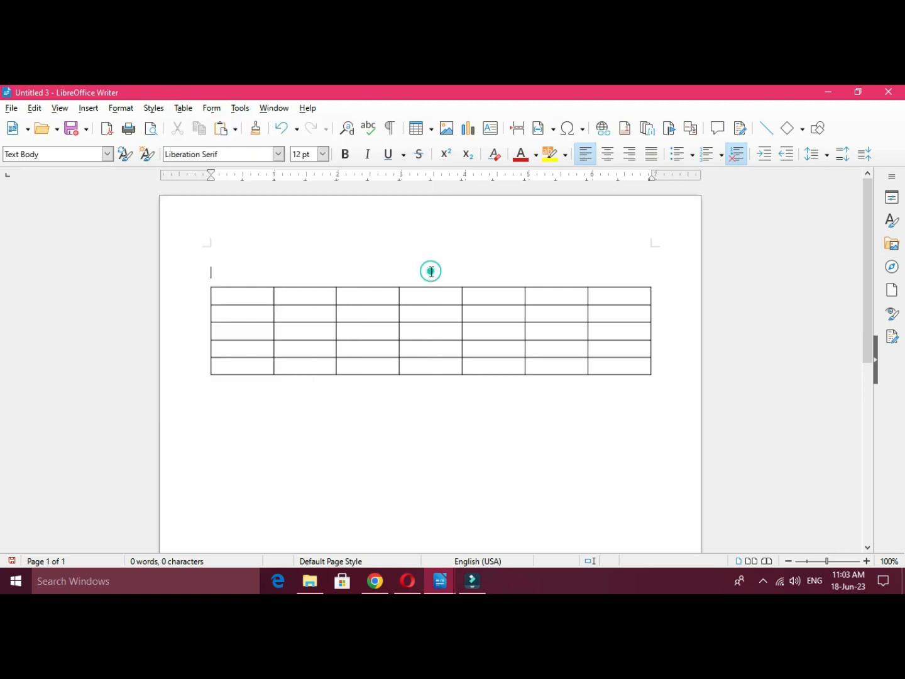
pyautogui.click(374, 282)
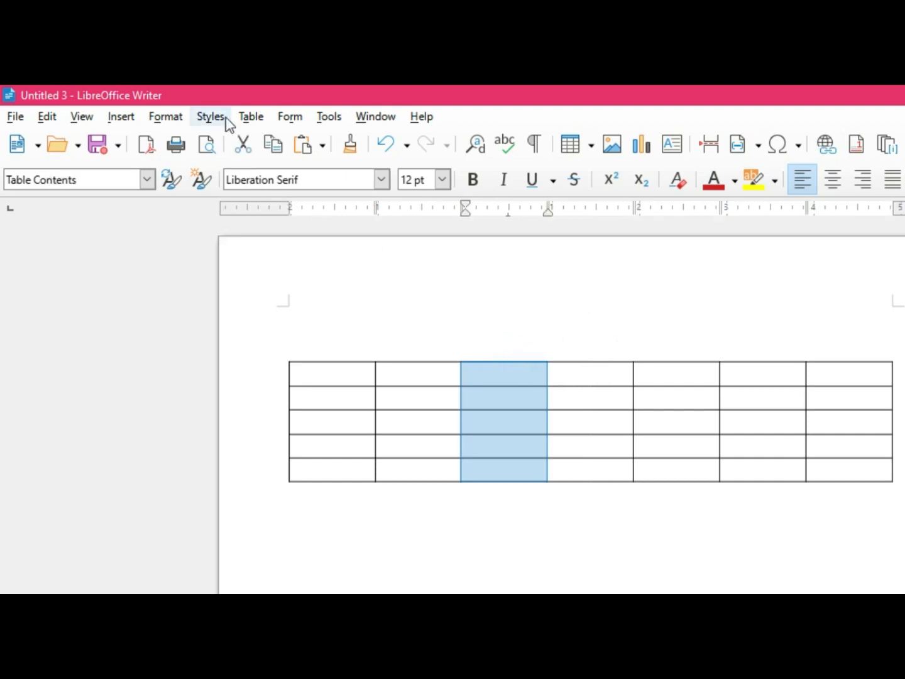
pyautogui.click(246, 117)
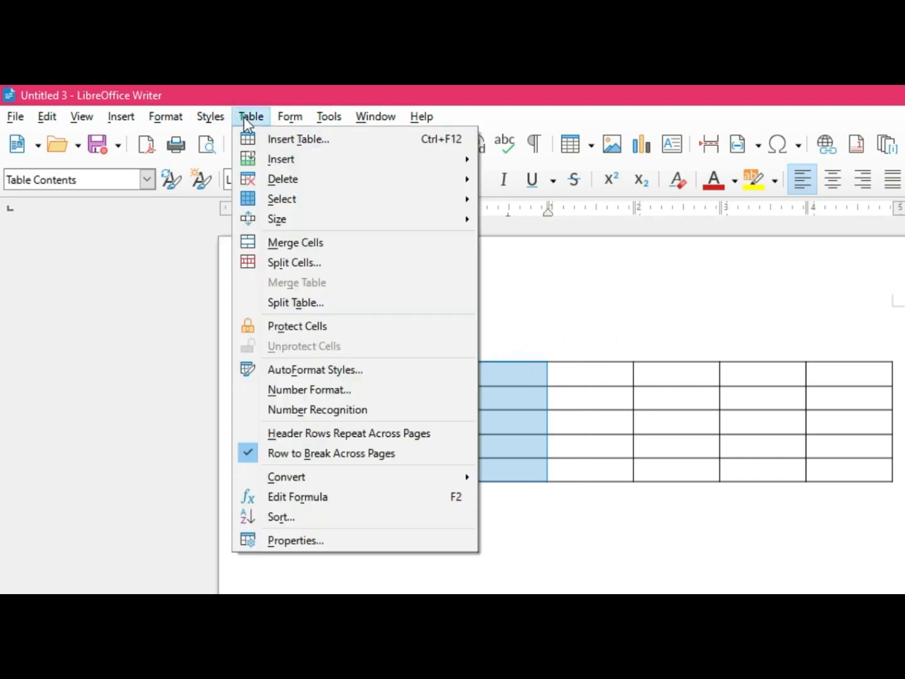
pyautogui.moveTo(350, 179)
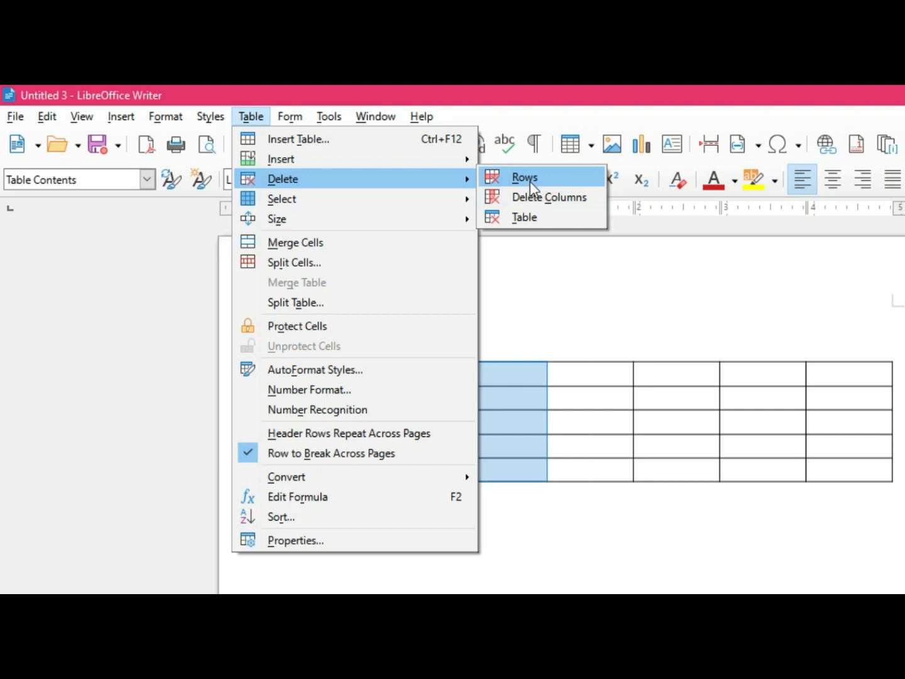
pyautogui.click(530, 197)
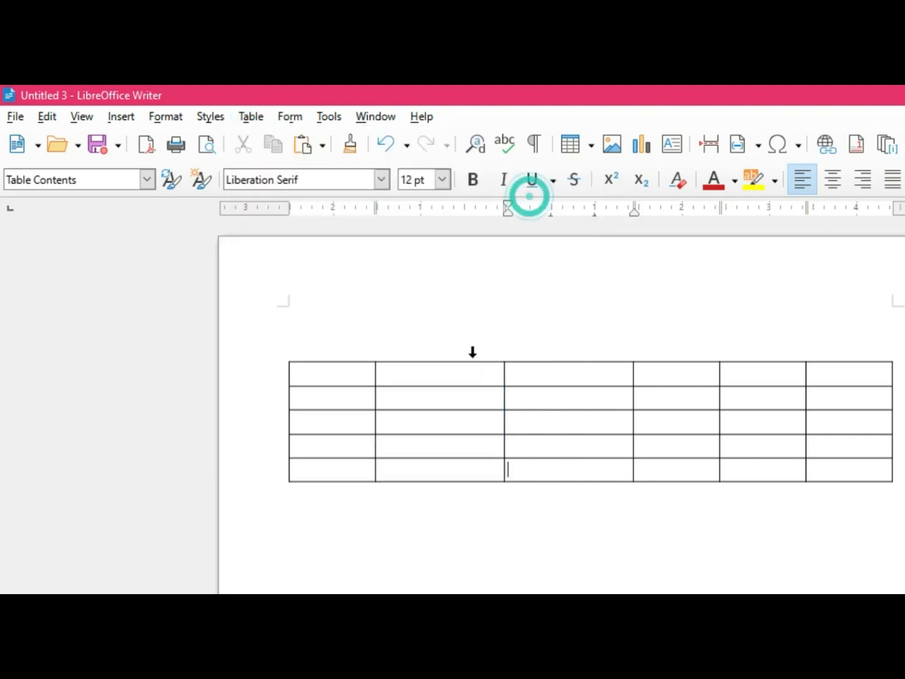
# Step: Delete the third row of the table
pyautogui.click(280, 423)
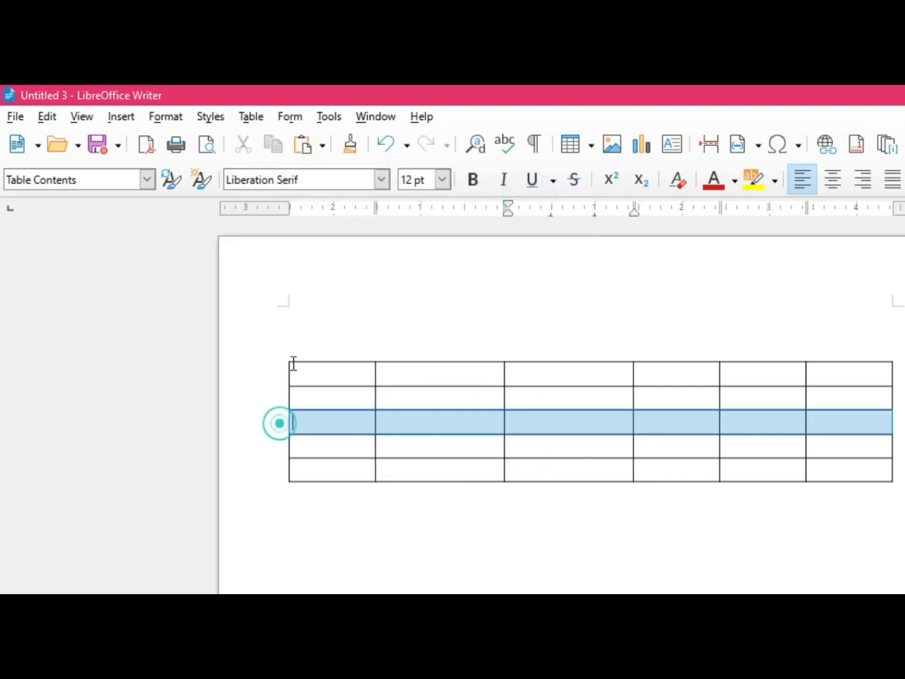
pyautogui.click(247, 117)
pyautogui.moveTo(290, 178)
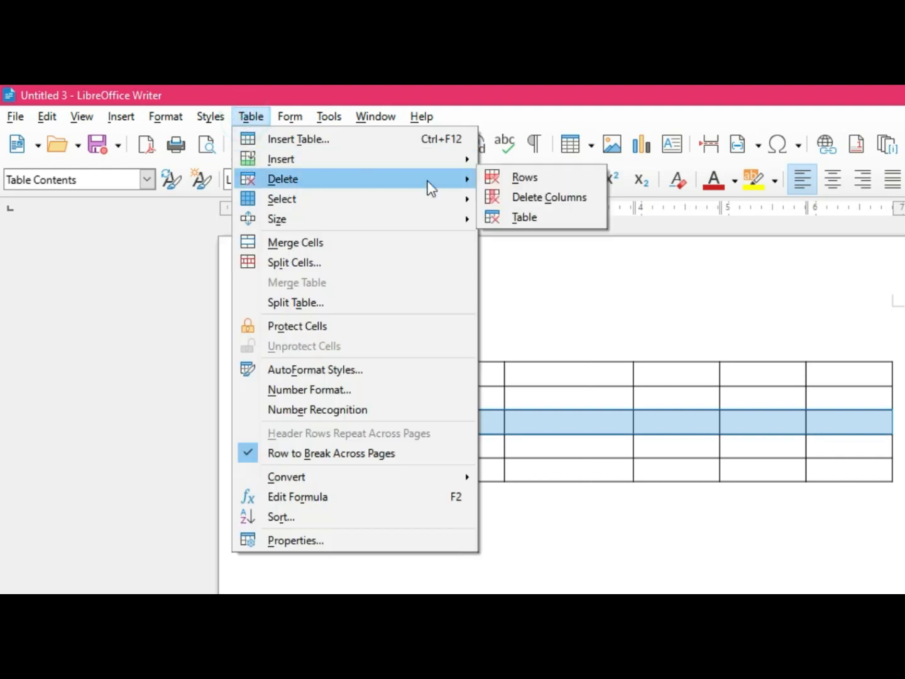
pyautogui.click(532, 179)
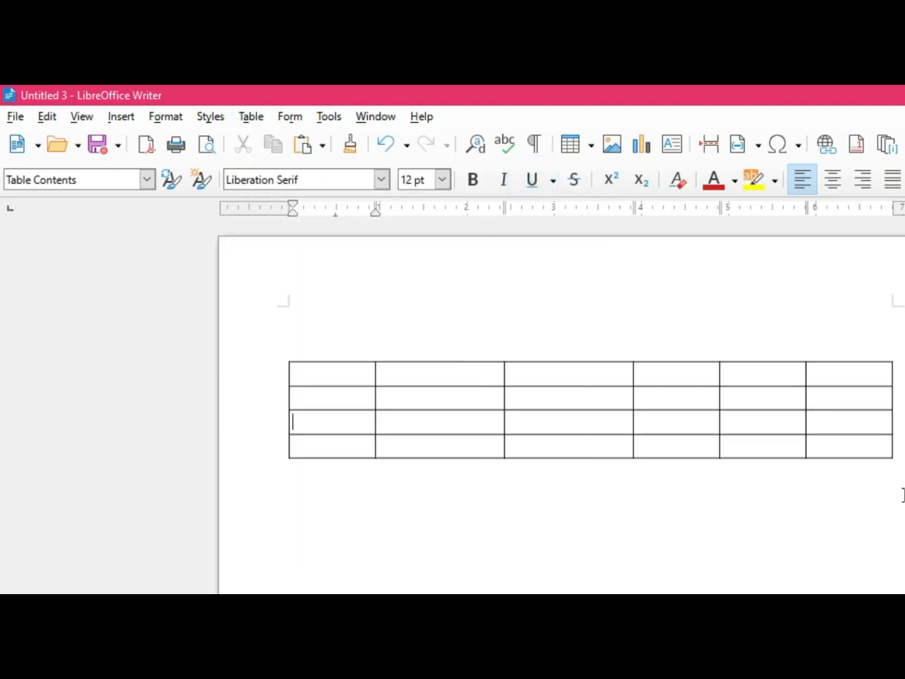
pyautogui.click(250, 119)
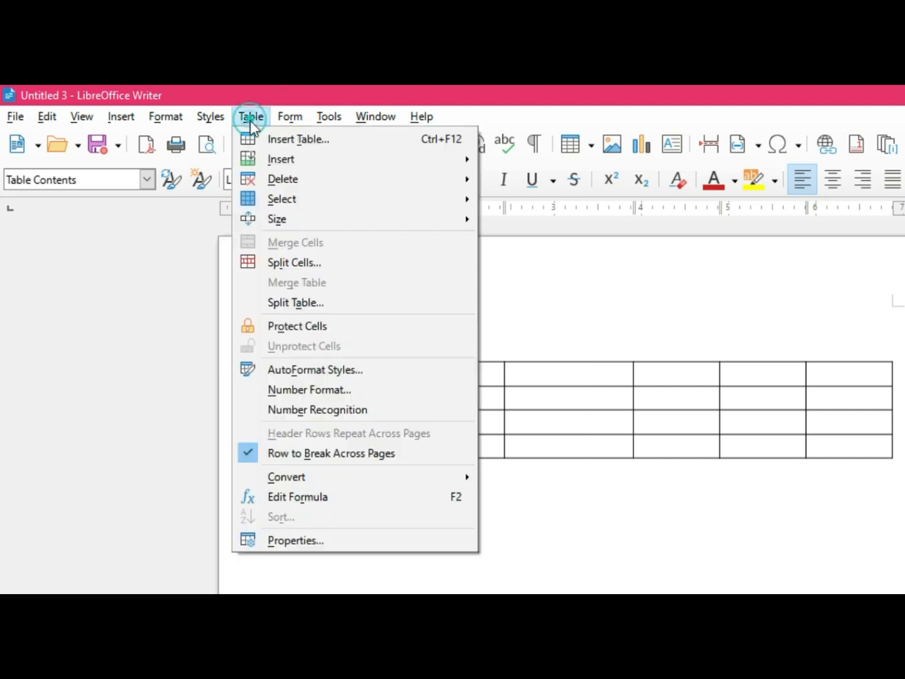
pyautogui.moveTo(328, 117)
pyautogui.moveTo(251, 117)
pyautogui.click(263, 410)
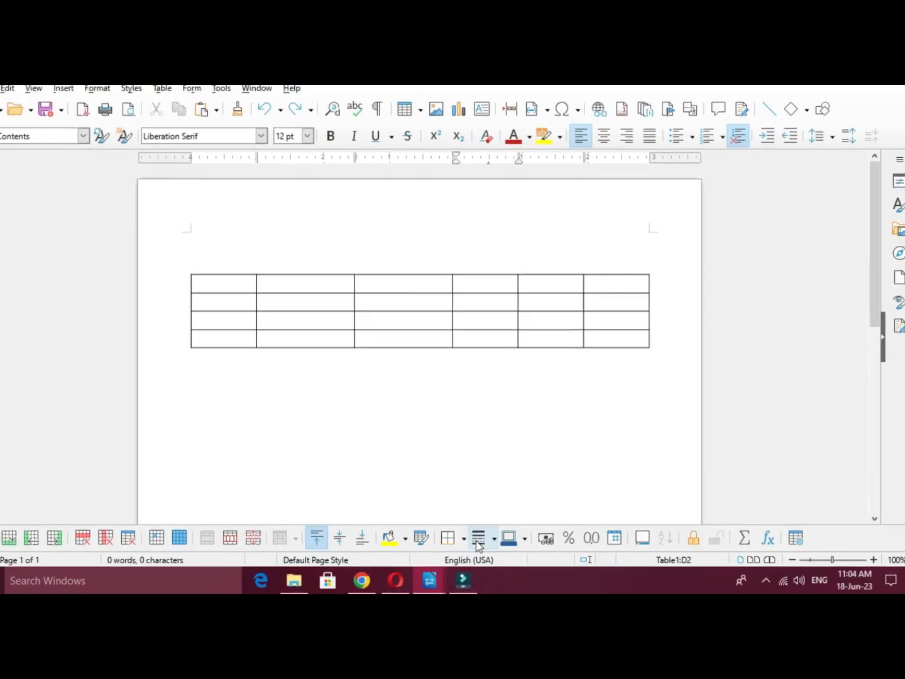
pyautogui.click(464, 533)
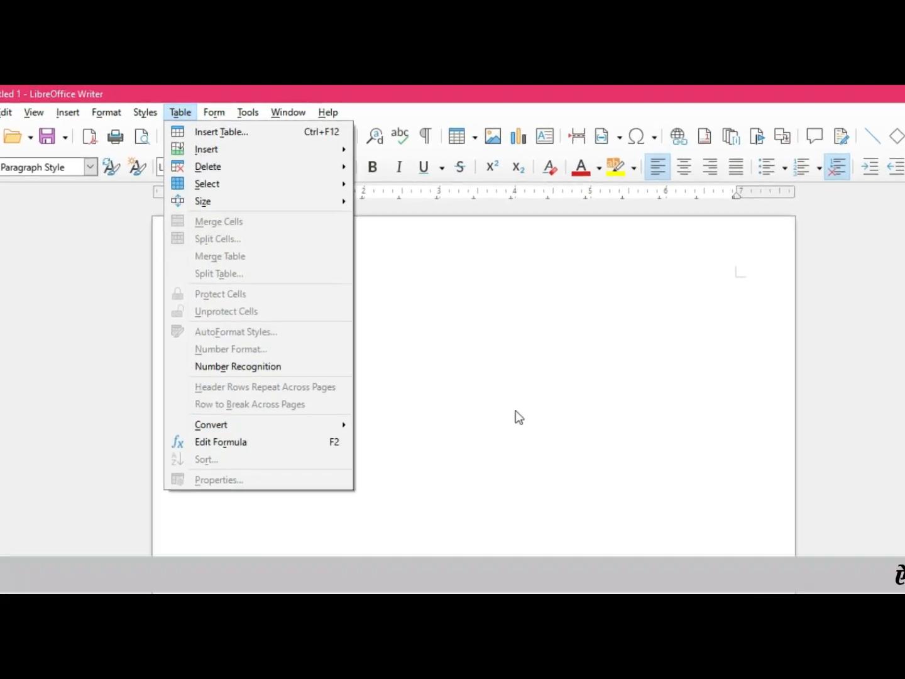
# Step: Draw a text box form control about 3.1 inches wide near the upper margin of the blank page
pyautogui.moveTo(216, 113)
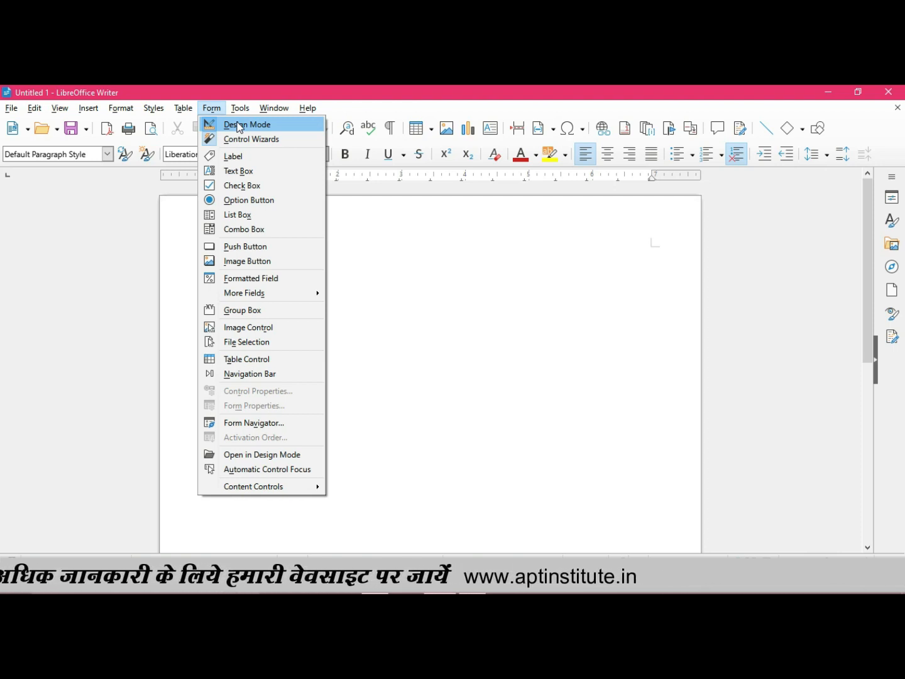
pyautogui.click(240, 173)
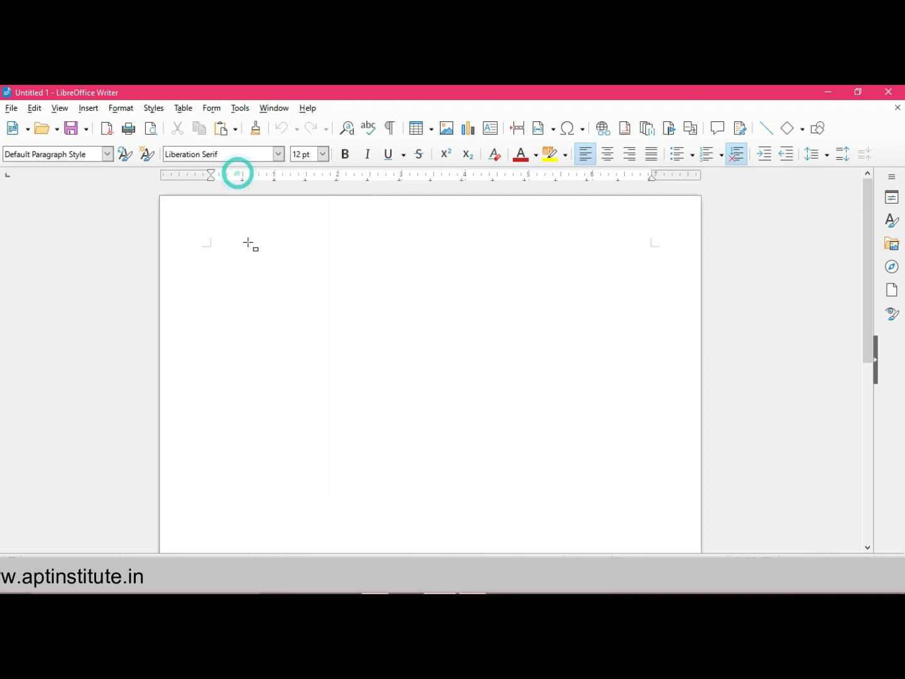
pyautogui.moveTo(304, 272)
pyautogui.mouseDown()
pyautogui.moveTo(442, 309)
pyautogui.moveTo(504, 294)
pyautogui.mouseUp()
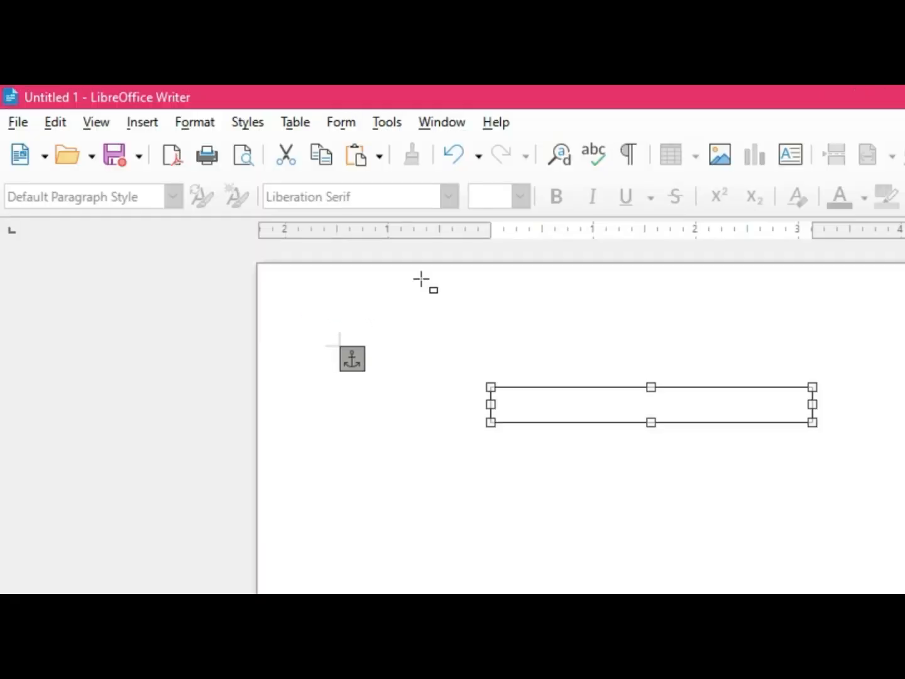
# Step: Draw a check box form control below the text box and widen it to about 0.91 inches to fit its label
pyautogui.click(341, 122)
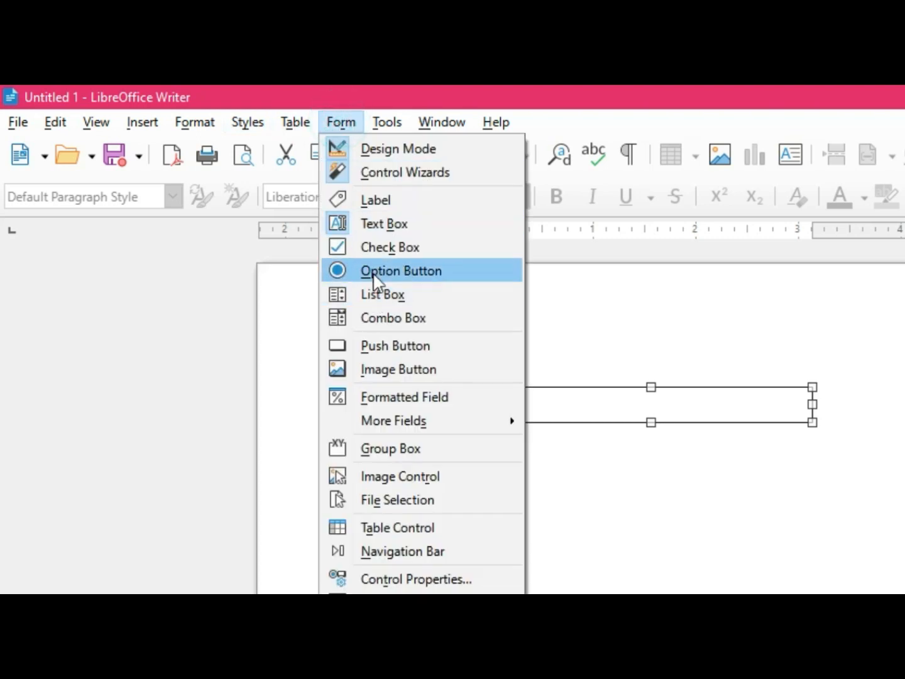
pyautogui.click(374, 252)
pyautogui.moveTo(491, 440)
pyautogui.mouseDown()
pyautogui.moveTo(503, 481)
pyautogui.moveTo(529, 481)
pyautogui.mouseUp()
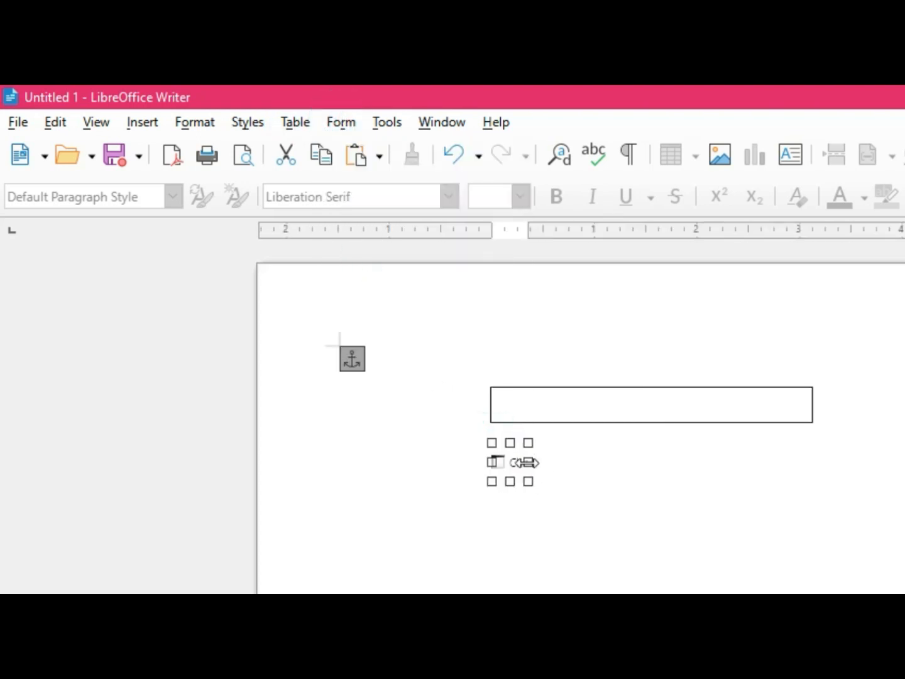
pyautogui.click(525, 462)
pyautogui.click(614, 516)
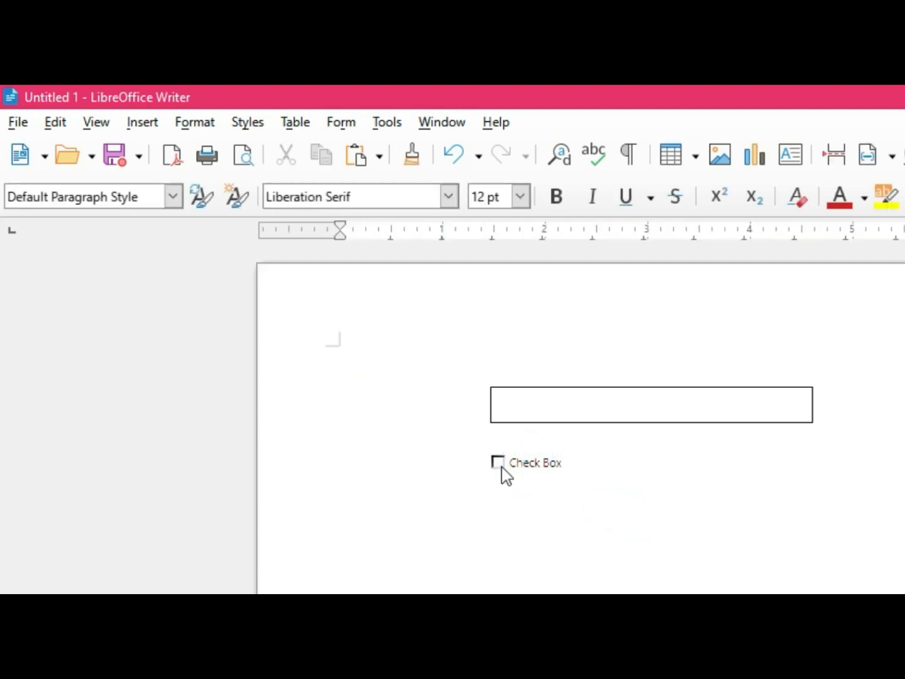
pyautogui.click(496, 462)
pyautogui.click(537, 565)
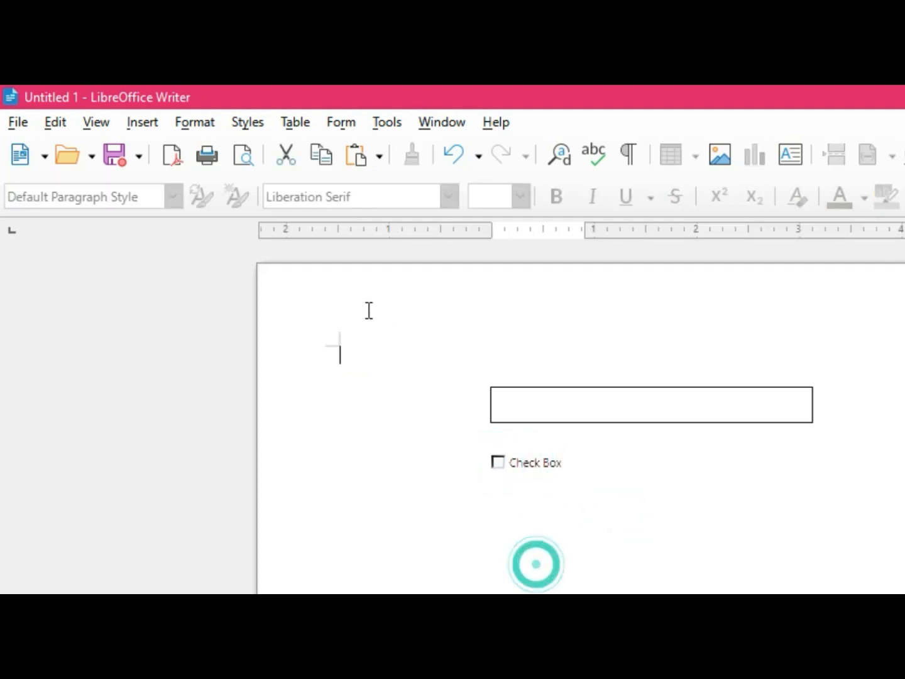
# Step: Delete the check box and the text box from the page
pyautogui.click(340, 123)
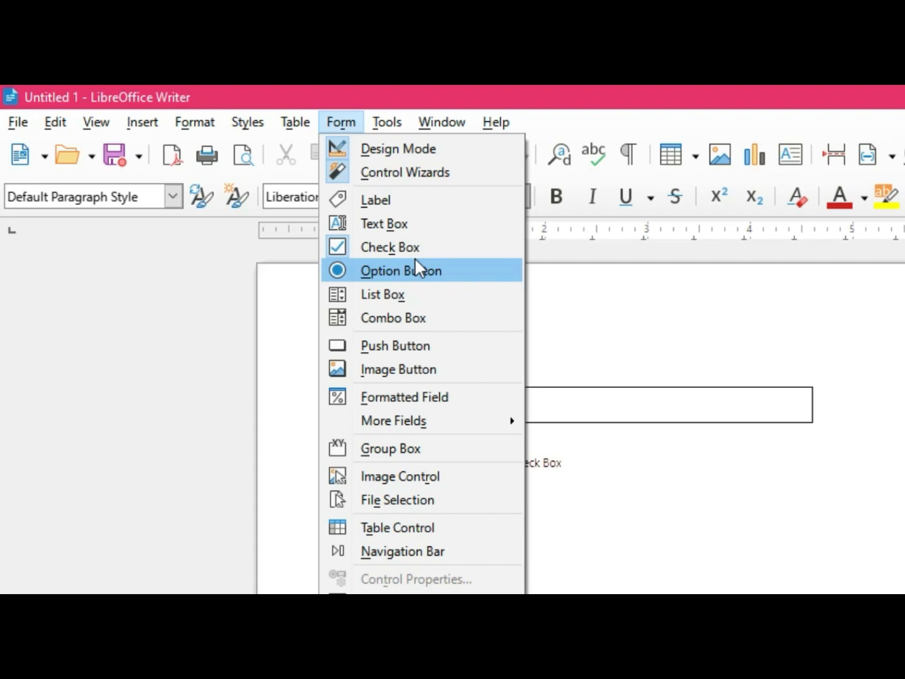
pyautogui.click(339, 319)
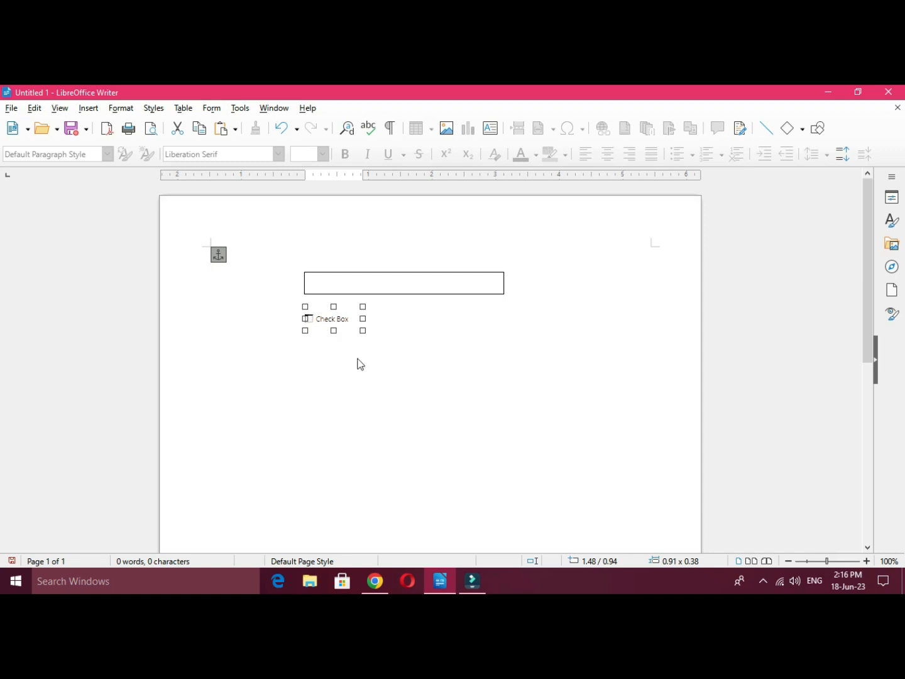
pyautogui.click(388, 410)
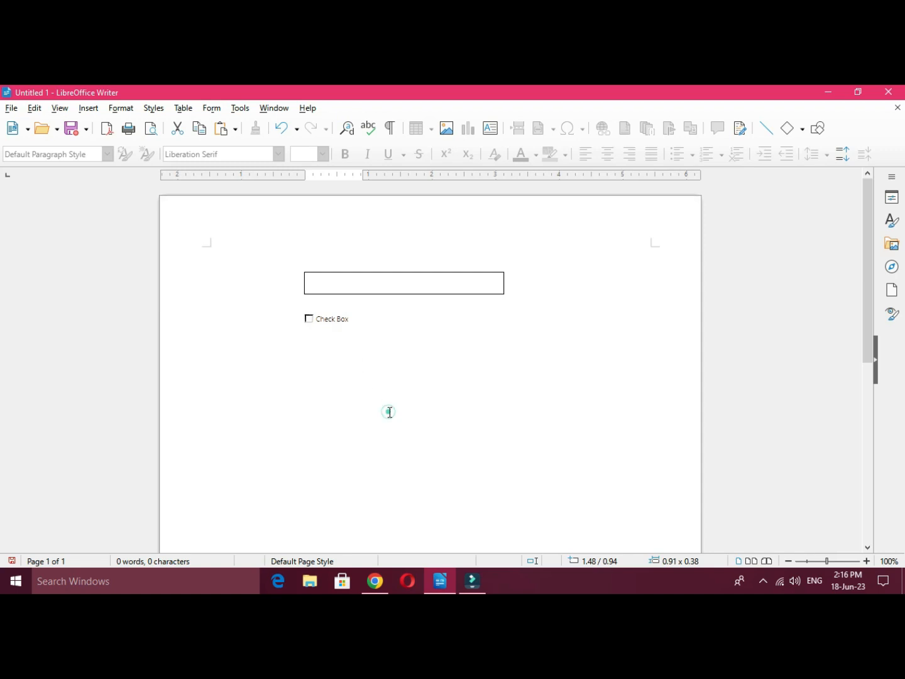
pyautogui.click(335, 320)
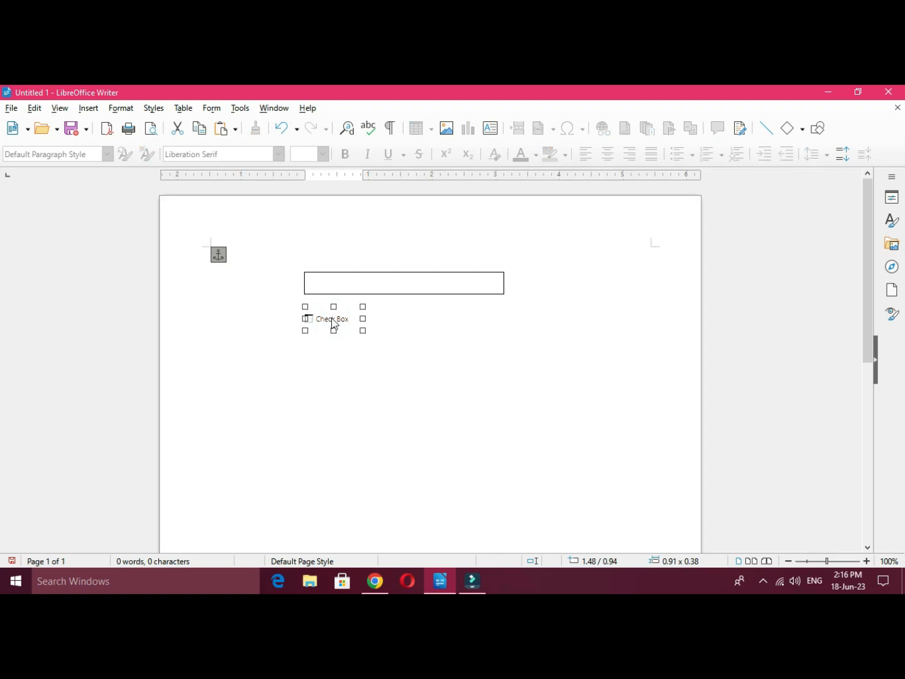
pyautogui.press('Delete')
pyautogui.click(365, 285)
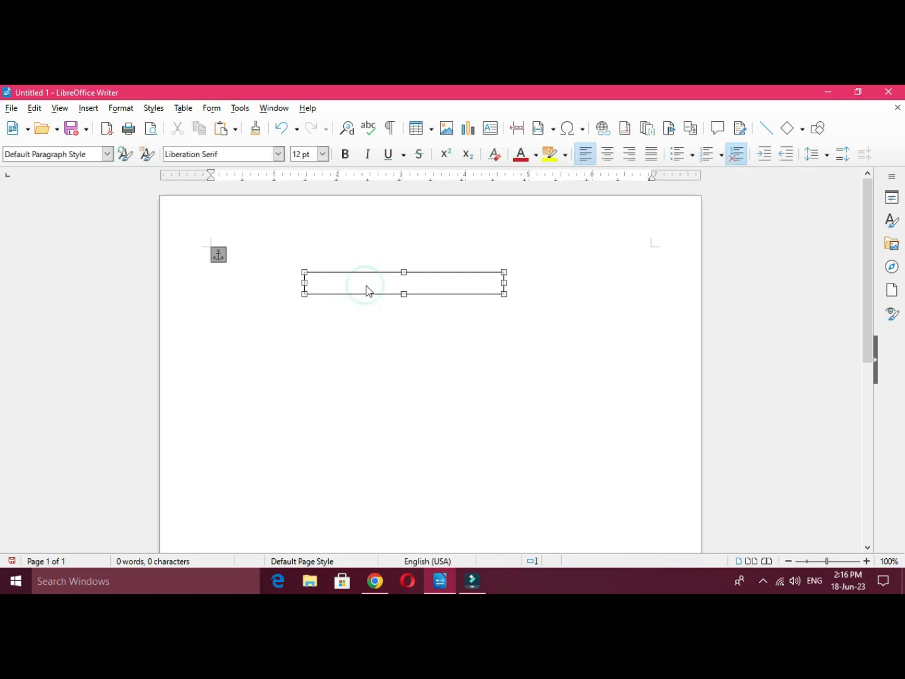
pyautogui.press('Delete')
# Step: Run the spelling check from the beginning of the document, move its dialog clear of the text, and close it
pyautogui.click(237, 110)
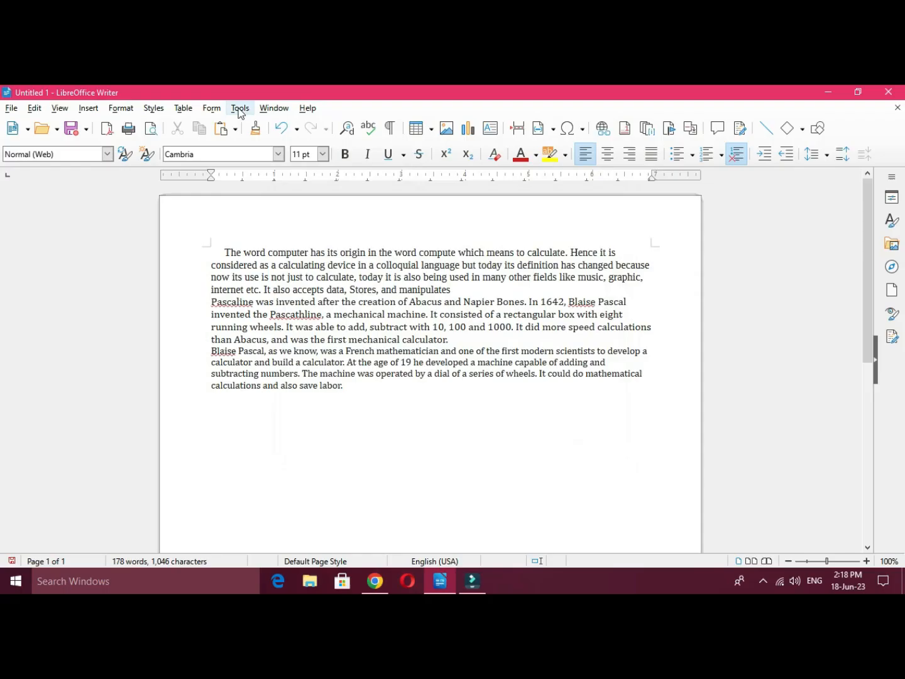
pyautogui.click(240, 109)
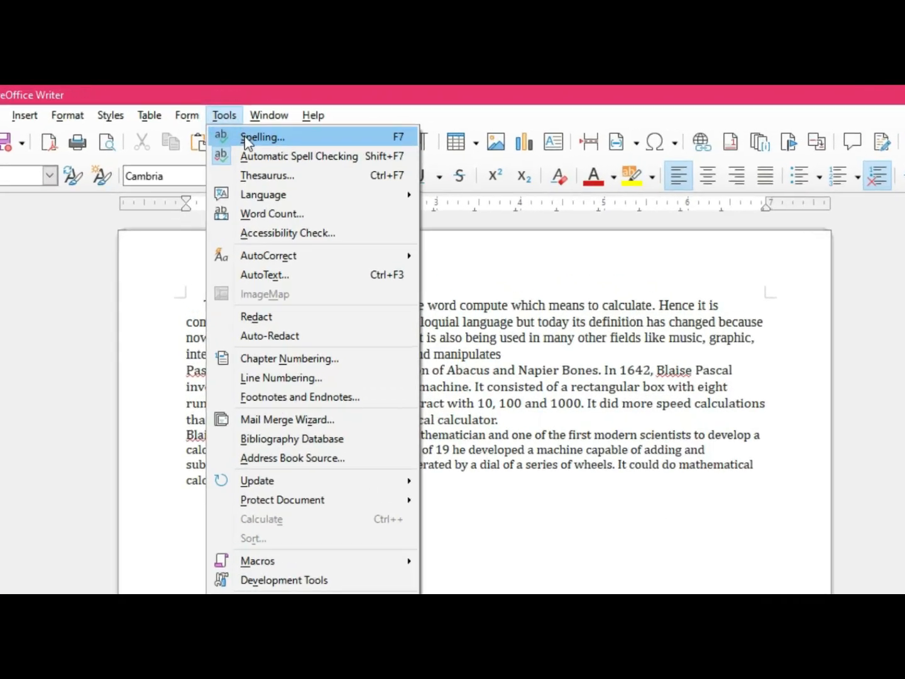
pyautogui.click(262, 148)
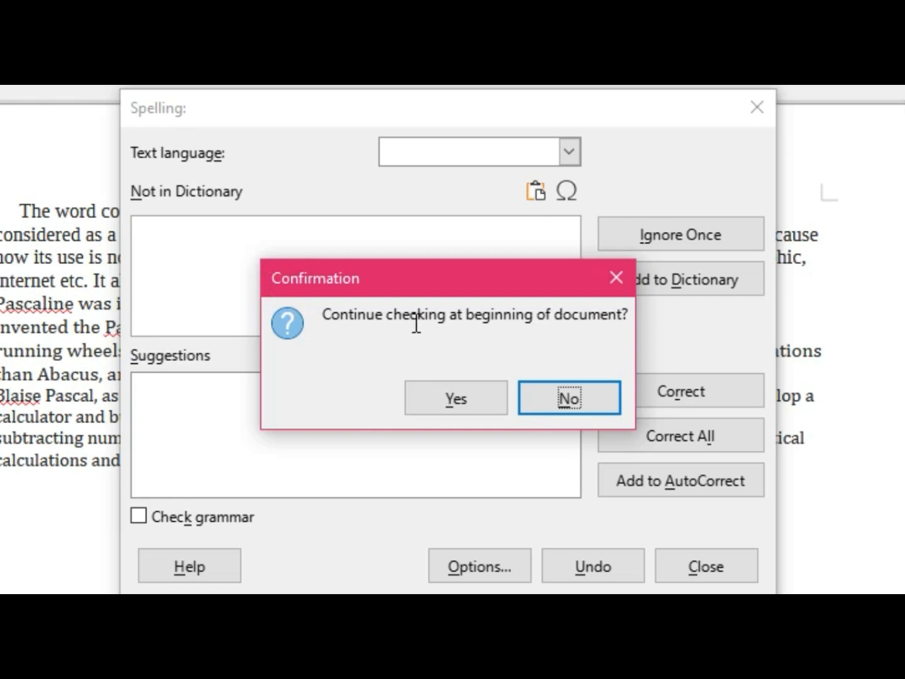
pyautogui.click(467, 399)
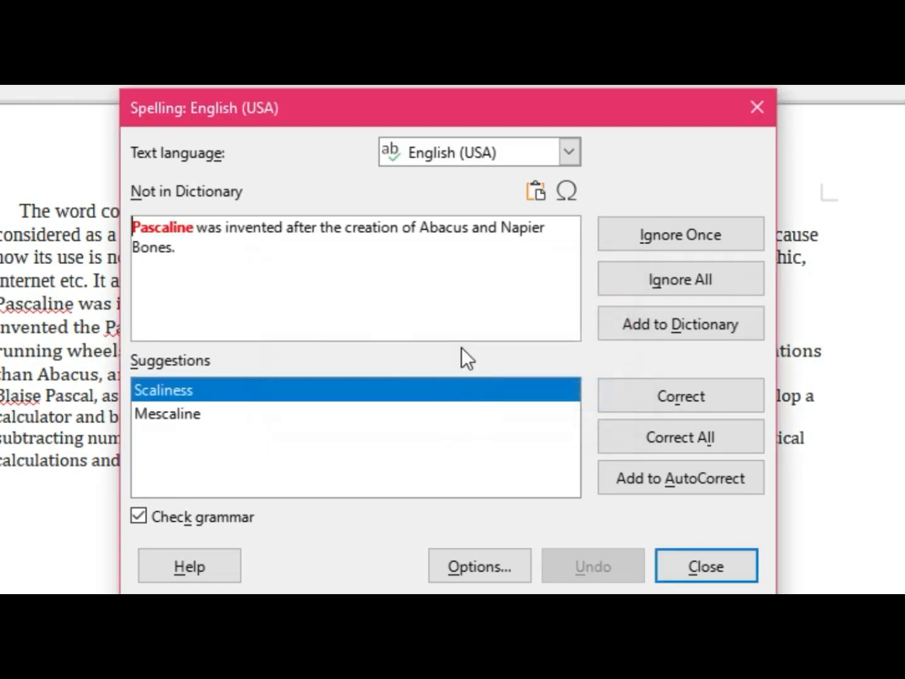
pyautogui.moveTo(404, 105); pyautogui.dragTo(681, 190)
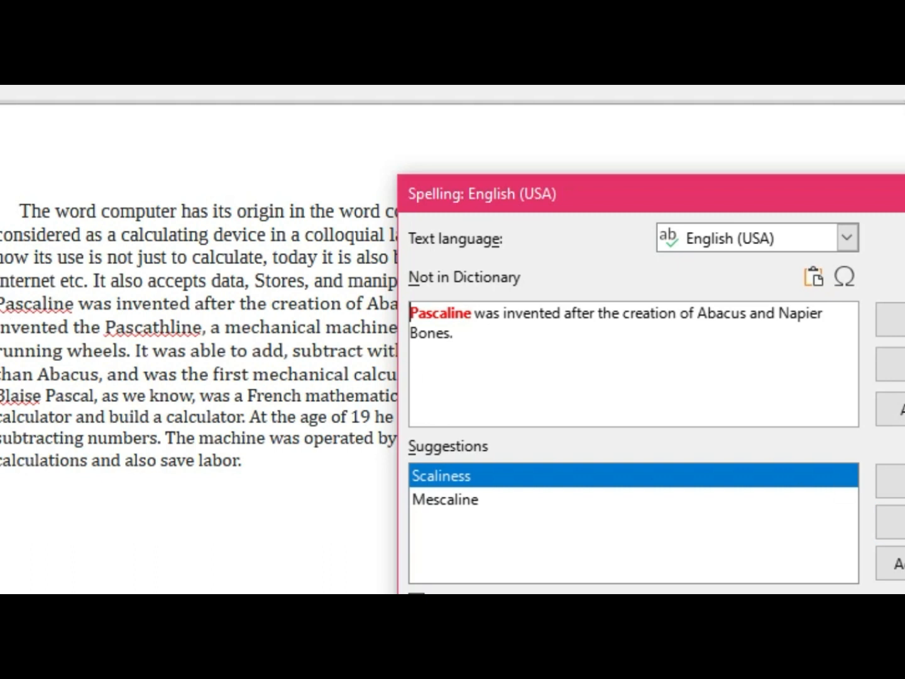
pyautogui.click(904, 628)
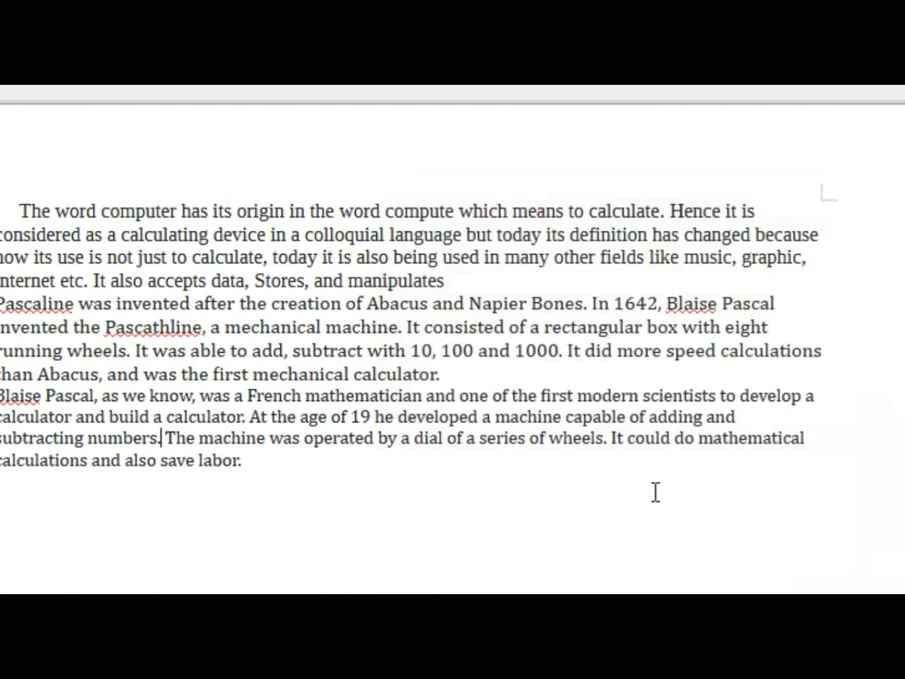
# Step: Place the cursor in the underlined words Pascaline and Pascathline in the second paragraph to examine them
pyautogui.click(38, 304)
pyautogui.click(127, 323)
pyautogui.click(26, 304)
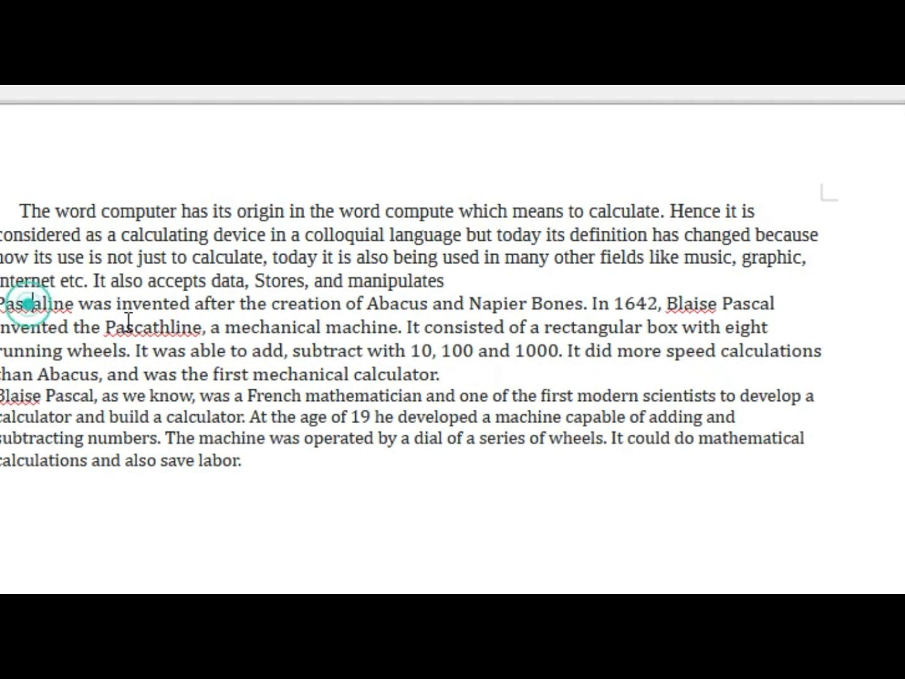
# Step: Run the spelling check from the second paragraph and ignore Pascaline, Blaise and Pascathline once each
pyautogui.click(130, 327)
pyautogui.click(24, 308)
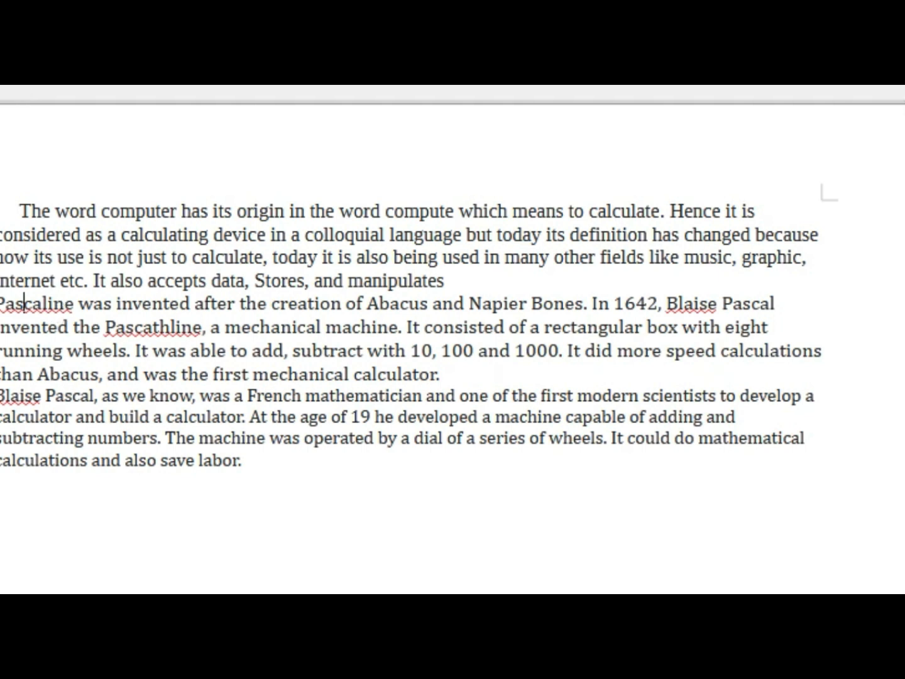
pyautogui.click(240, 110)
pyautogui.click(240, 110)
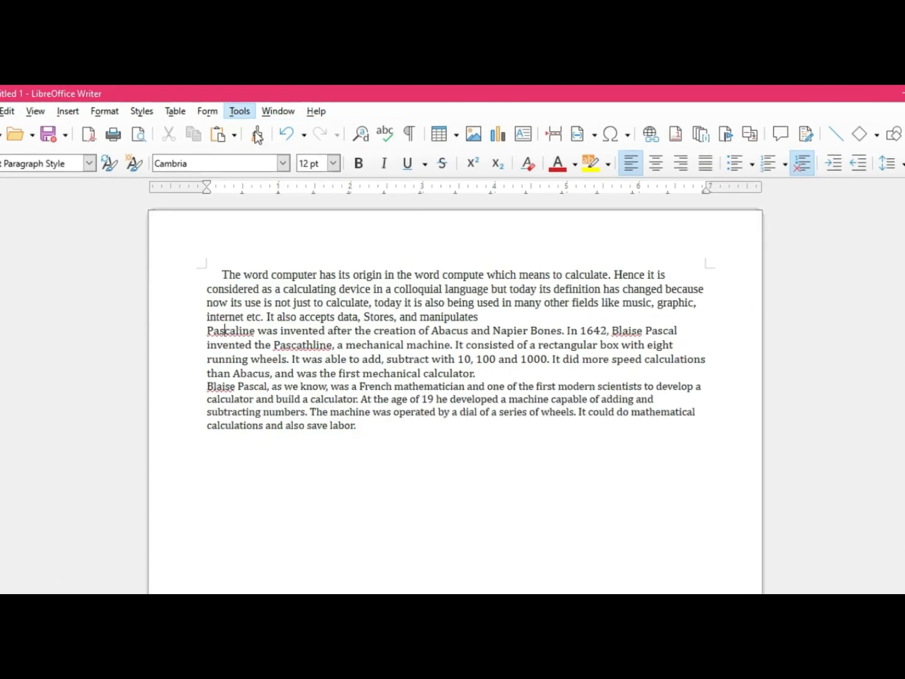
pyautogui.click(254, 131)
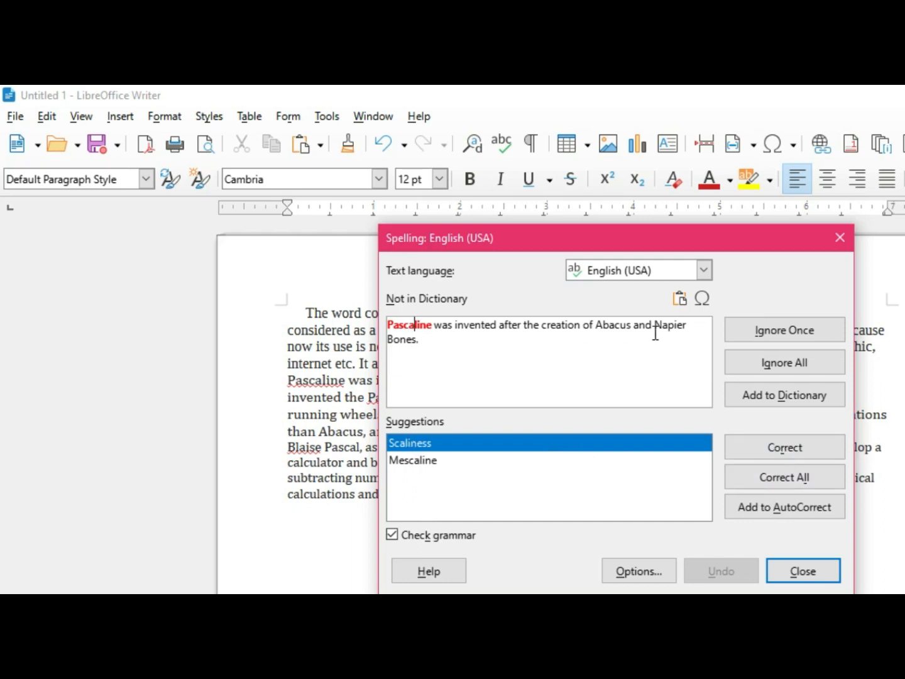
pyautogui.click(790, 330)
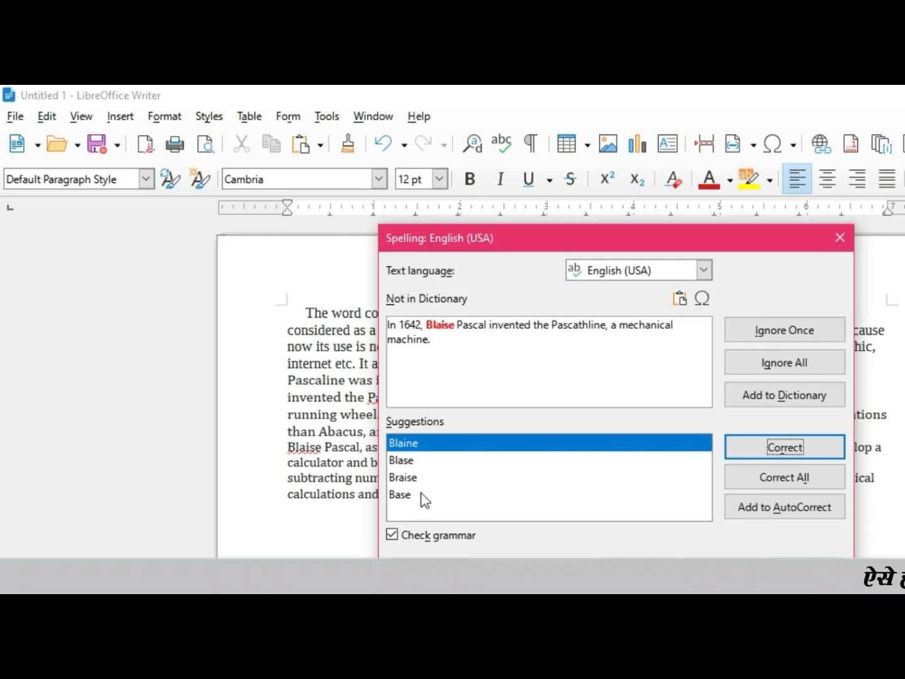
pyautogui.click(787, 331)
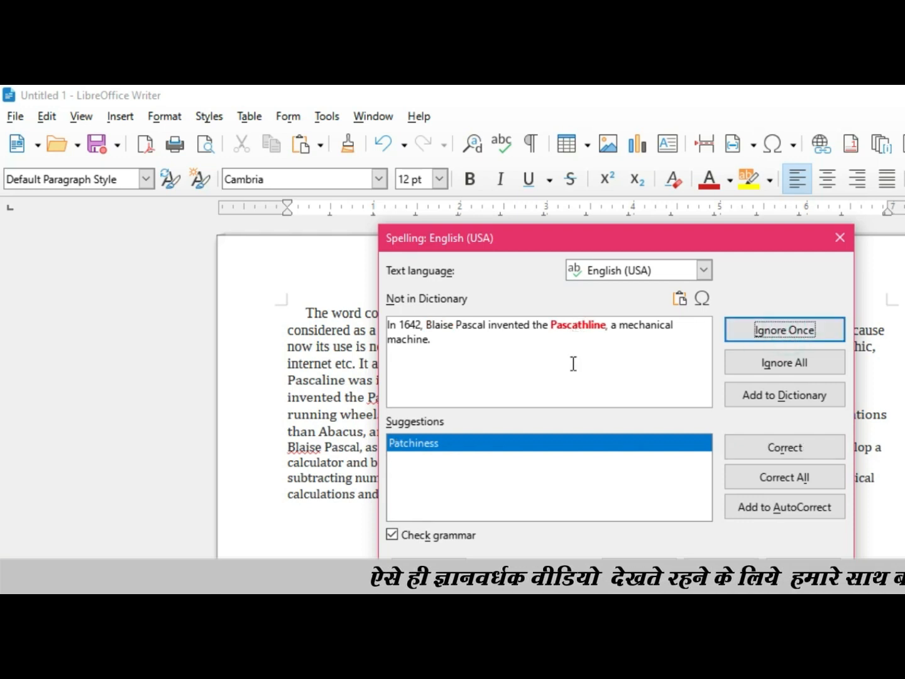
pyautogui.click(782, 328)
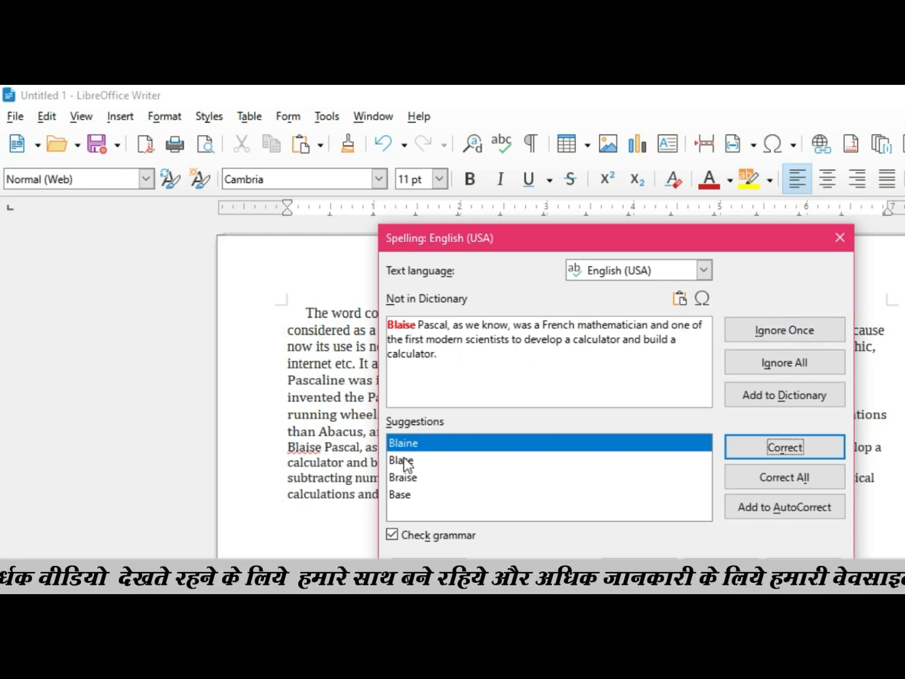
# Step: Correct Blaise to Blaine in the third paragraph, and finish the spelling check by continuing from the beginning of the document
pyautogui.click(795, 452)
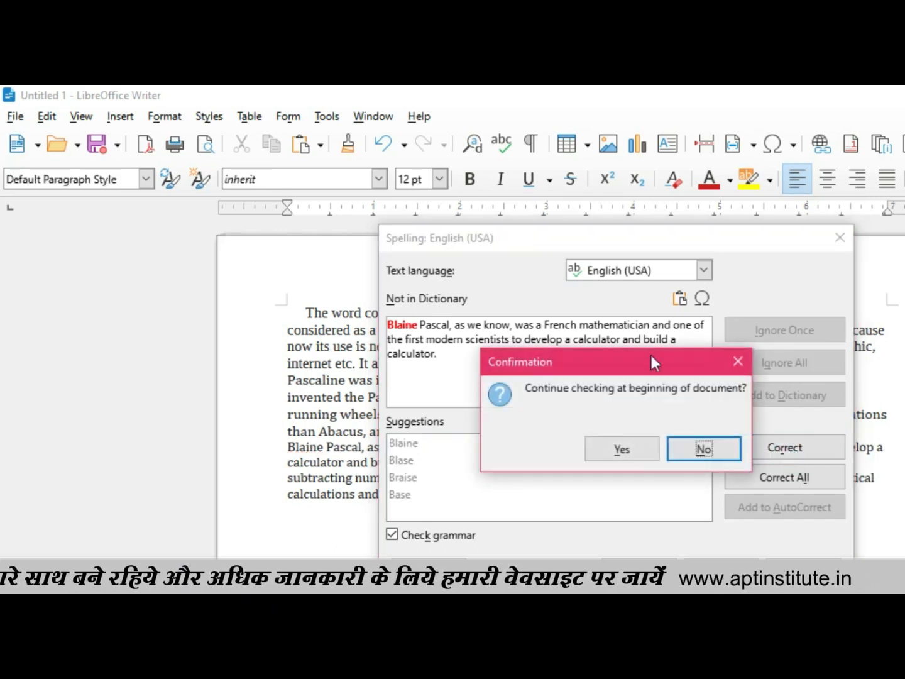
pyautogui.click(631, 453)
pyautogui.click(664, 447)
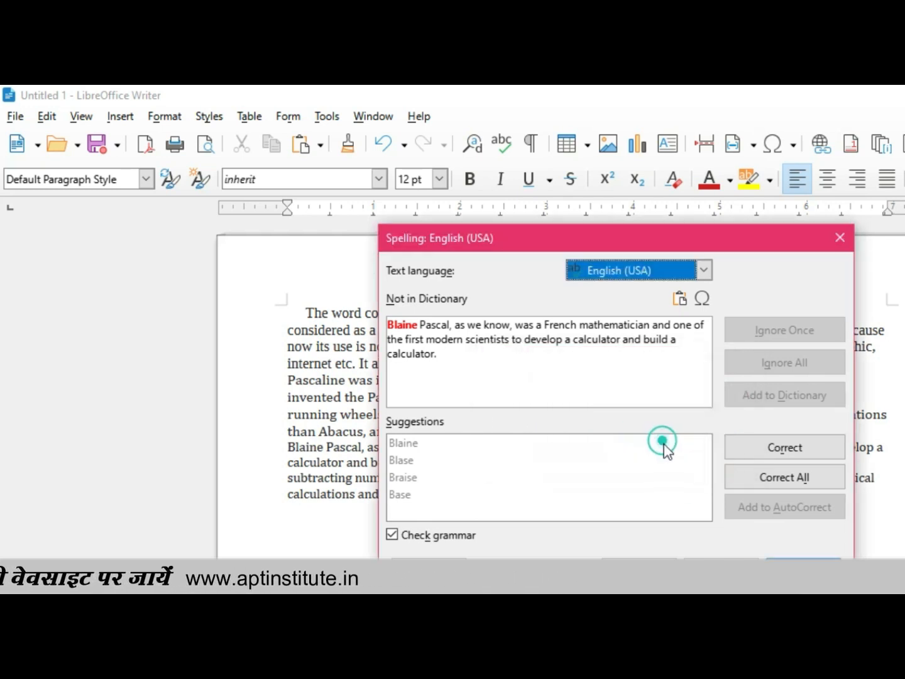
pyautogui.click(808, 555)
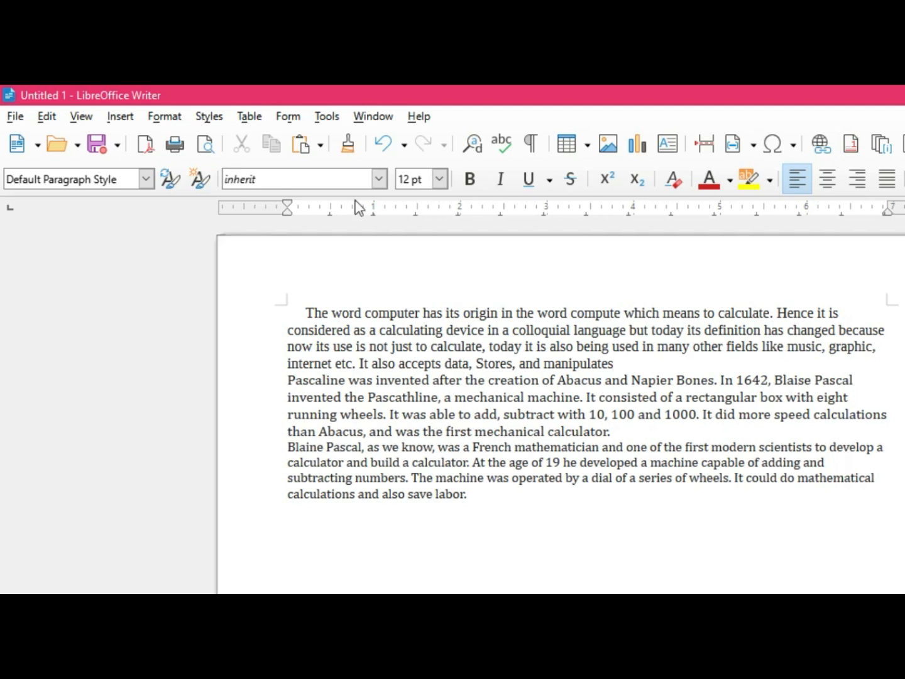
# Step: View the document's word count and close its dialog
pyautogui.click(317, 118)
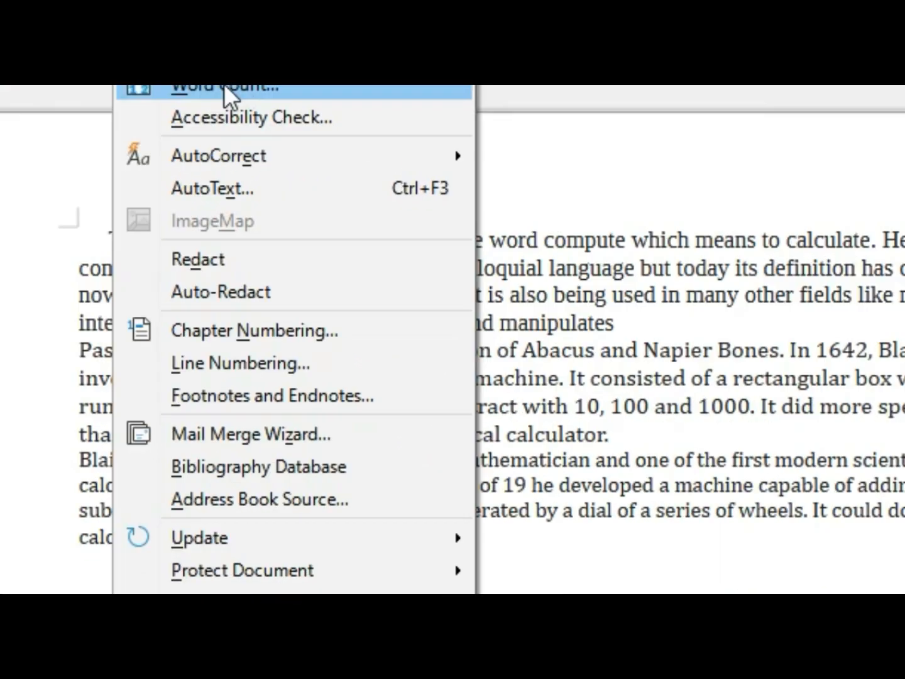
pyautogui.click(223, 88)
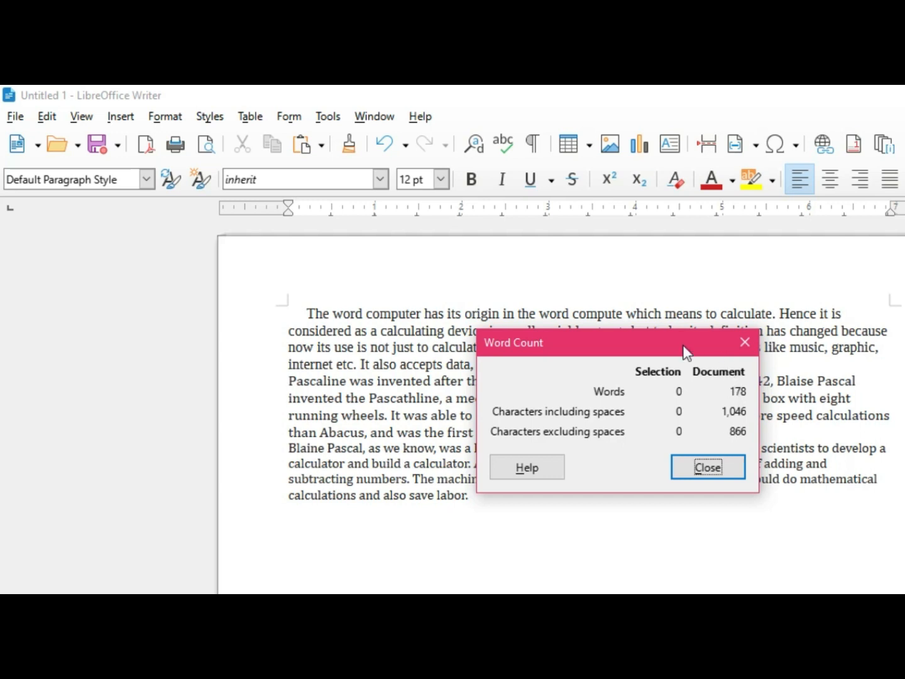
pyautogui.click(704, 472)
# Step: Undo the word About below the last paragraph and enter the misspelling abotu with a trailing space to demonstrate AutoCorrect
pyautogui.click(328, 116)
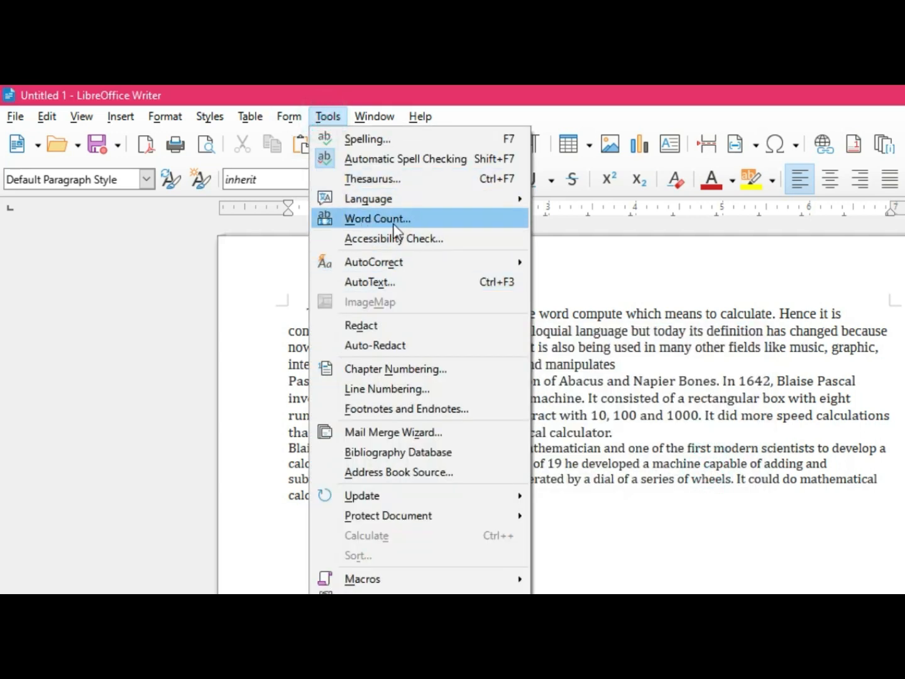
pyautogui.moveTo(384, 263)
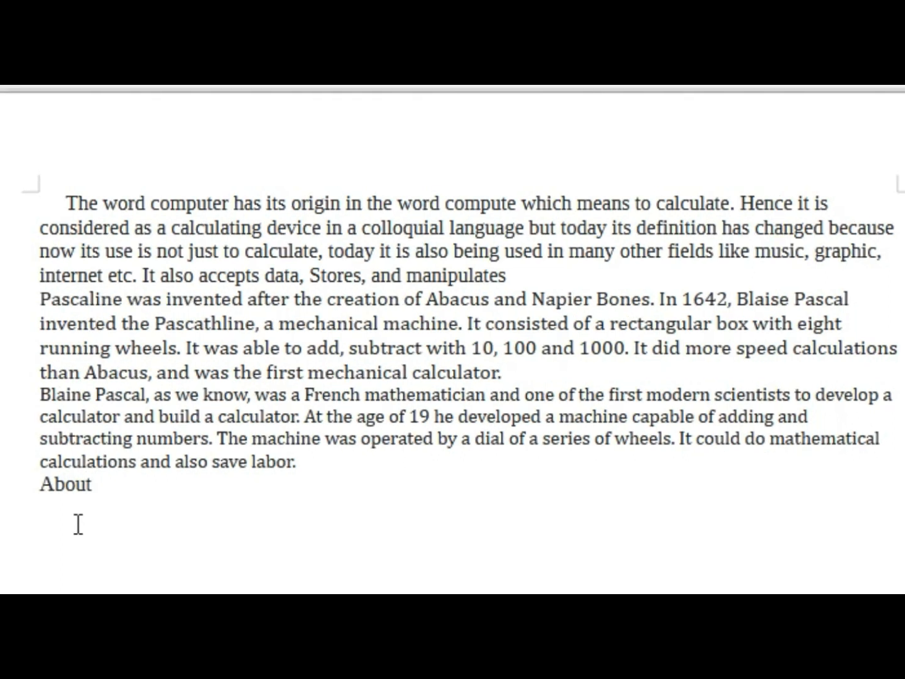
pyautogui.hotkey('ctrl', 'z')
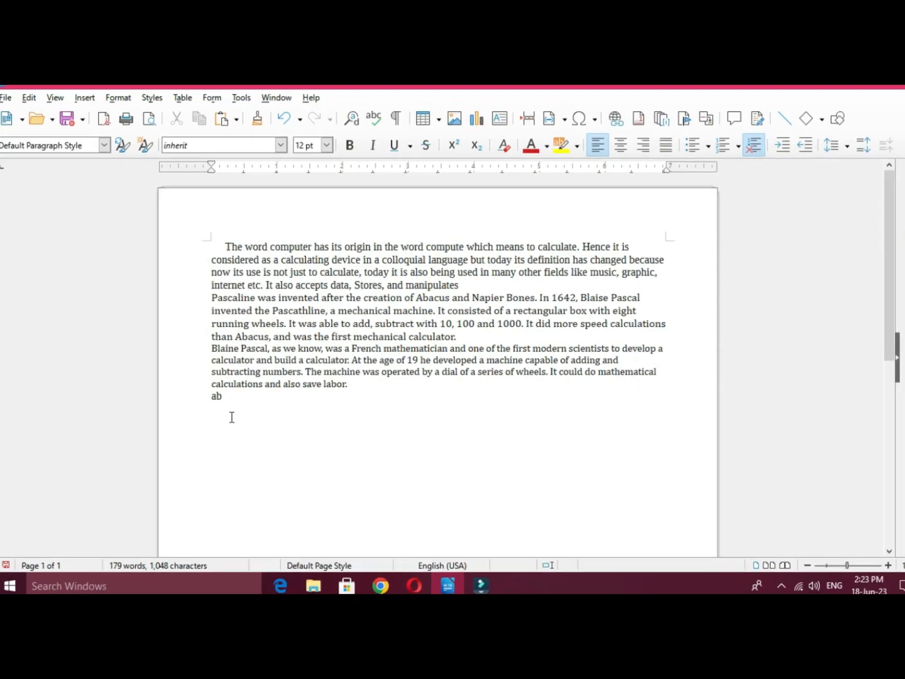
pyautogui.write('ot')
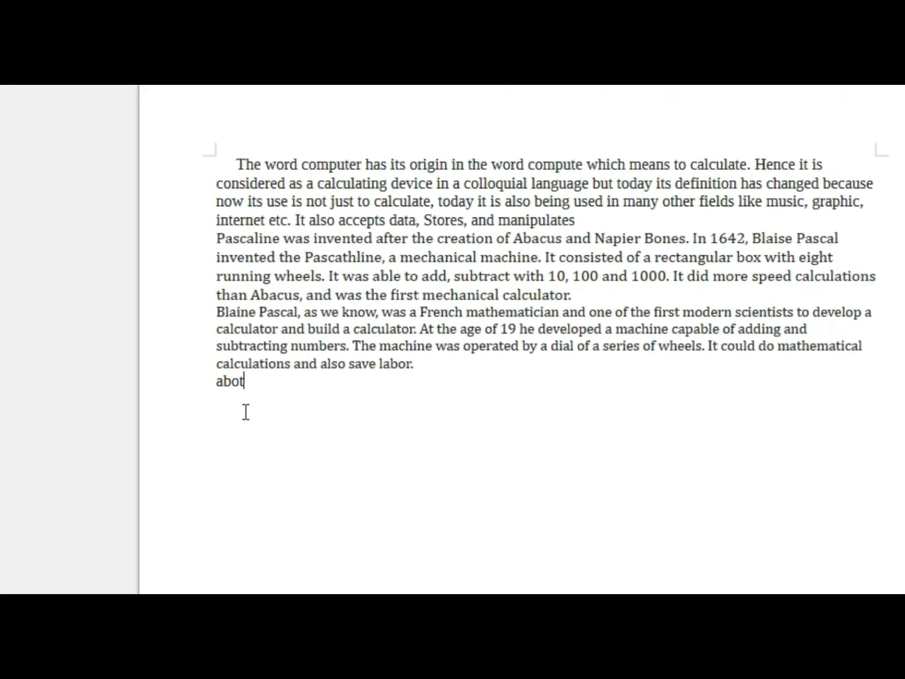
pyautogui.write('u ')
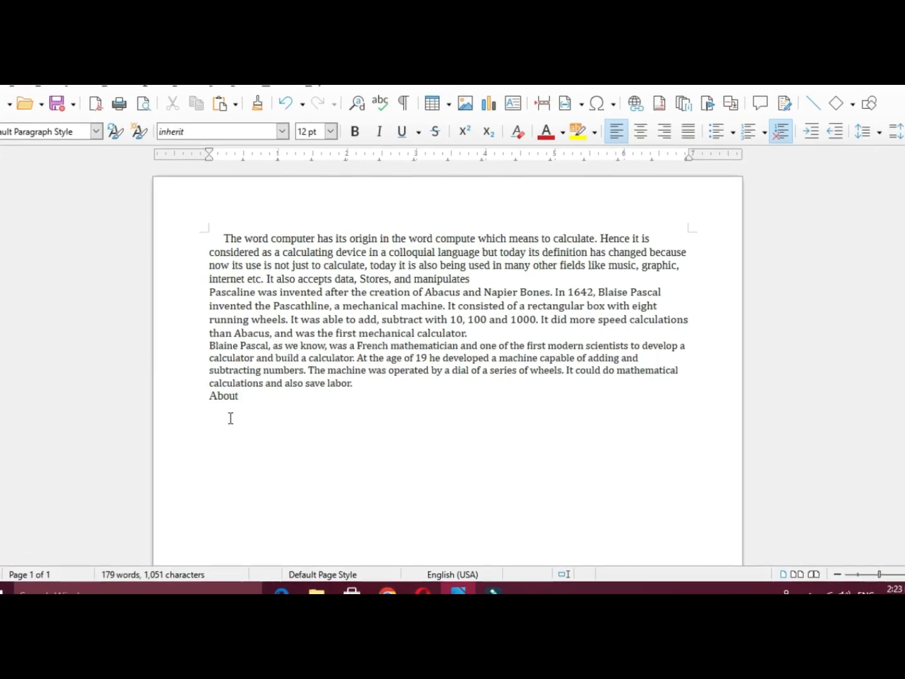
pyautogui.write('ac')
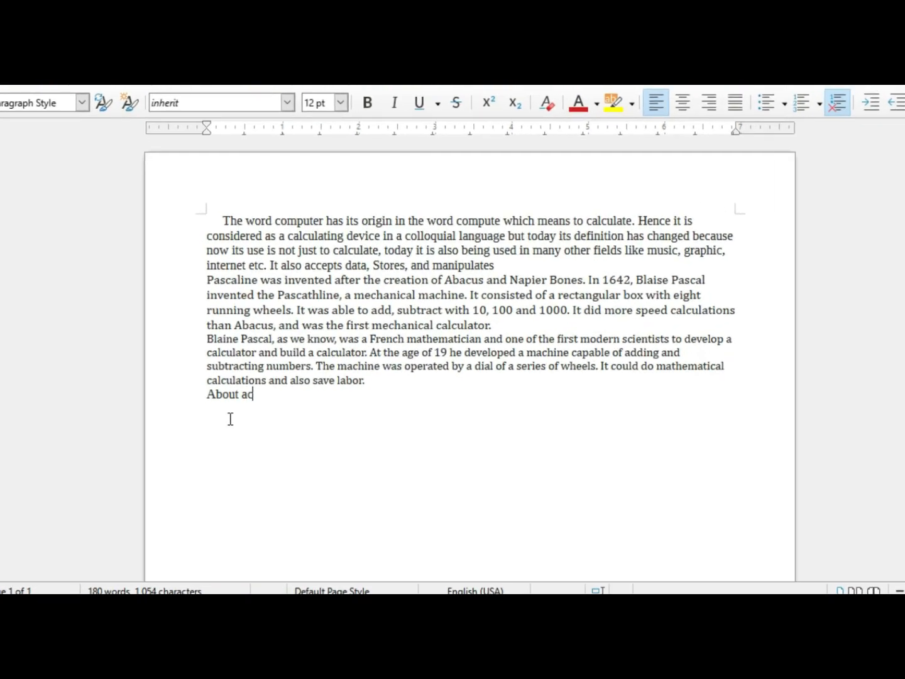
pyautogui.write('n')
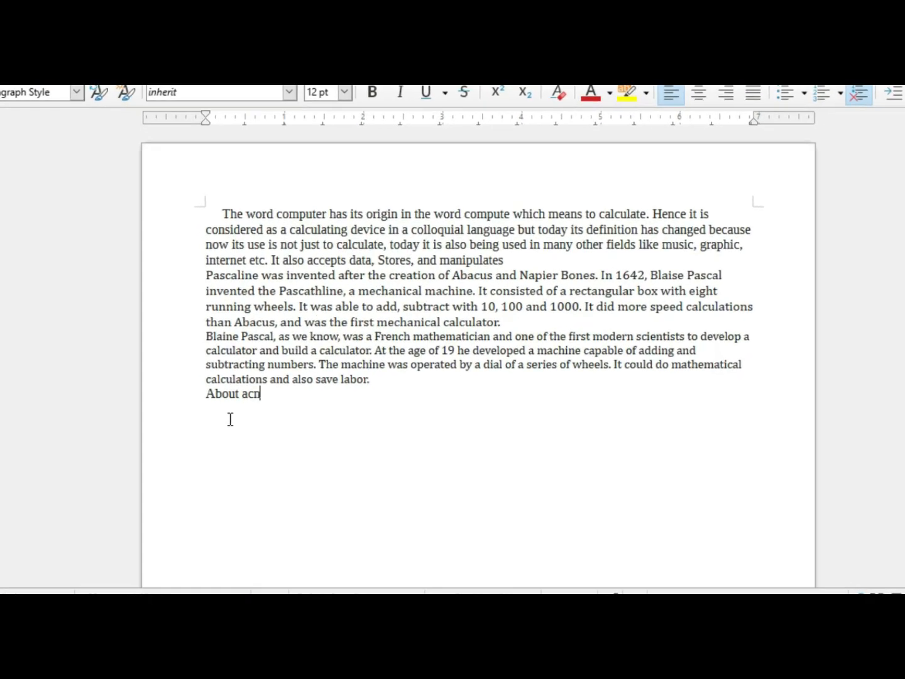
# Step: Add the word can after About on the last line, replacing the misspelling acn
pyautogui.press('BackSpace')
pyautogui.press('BackSpace')
pyautogui.press('BackSpace')
pyautogui.write('can')
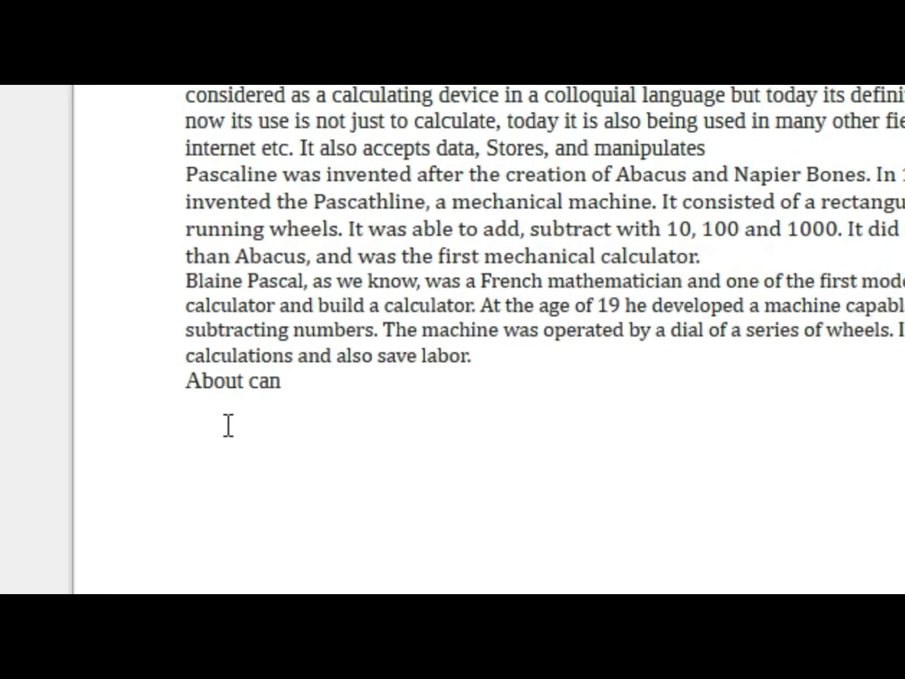
# Step: Select the text "ut can" on the last line and open the AutoCorrect options
pyautogui.hotkey('shift', 'Left')
pyautogui.hotkey('shift', 'Left')
pyautogui.hotkey('shift', 'Left')
pyautogui.hotkey('shift', 'Left')
pyautogui.hotkey('shift', 'Left')
pyautogui.hotkey('shift', 'Left')
pyautogui.hotkey('shift', 'Left')
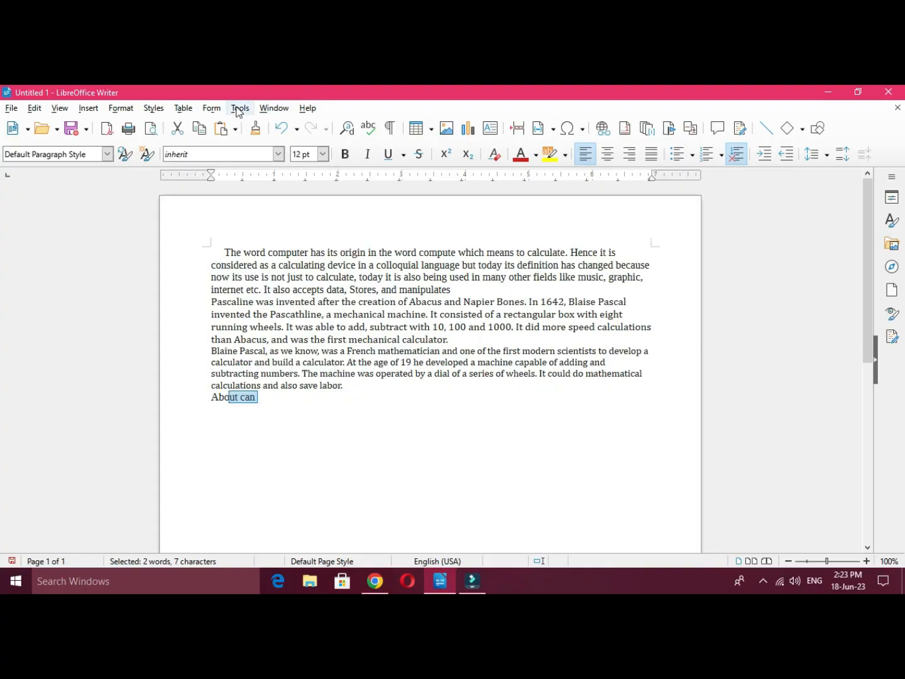
pyautogui.click(240, 109)
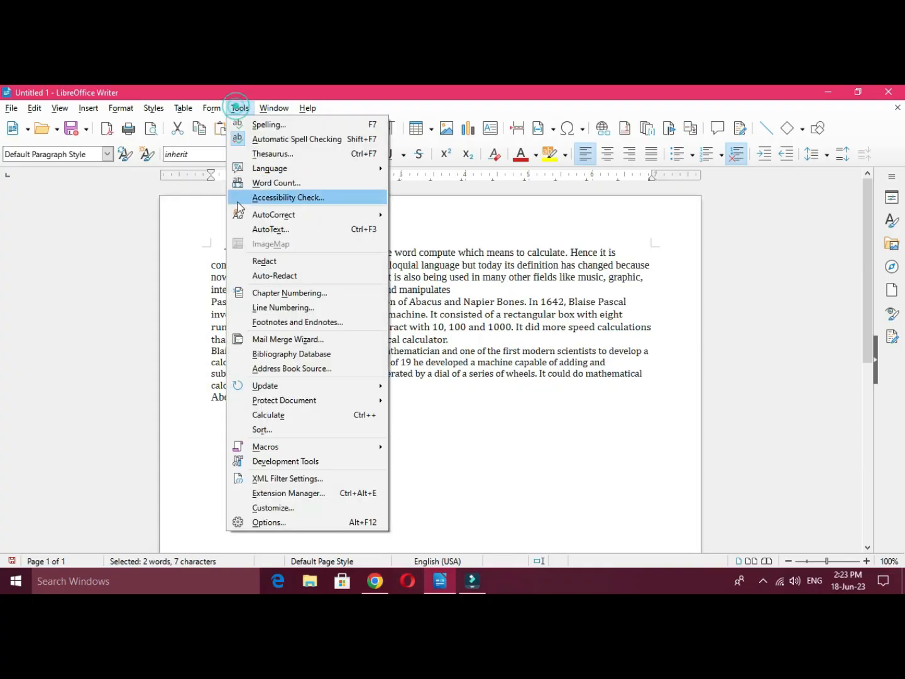
pyautogui.moveTo(283, 215)
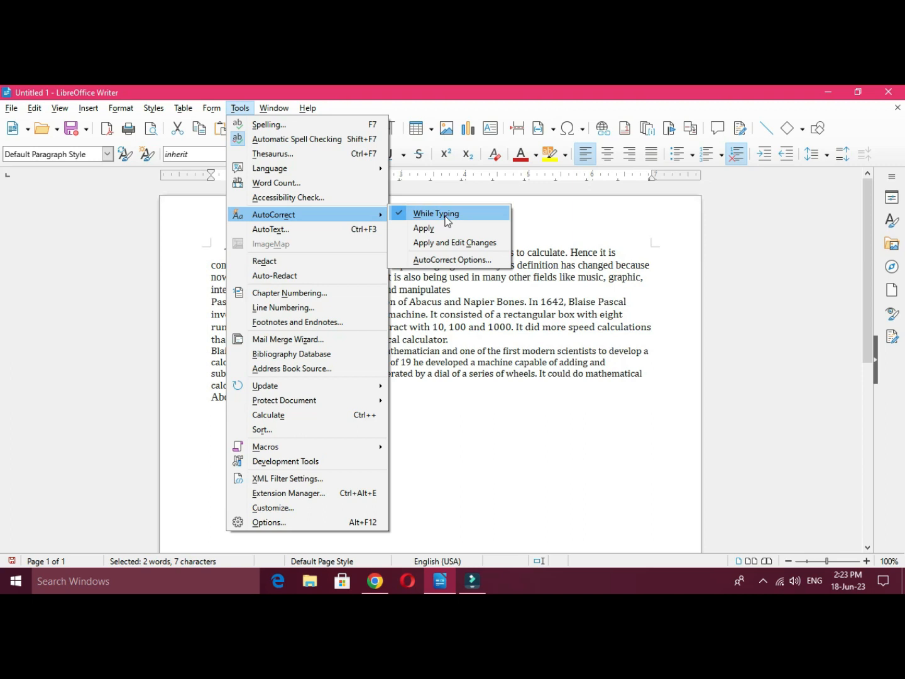
pyautogui.click(448, 261)
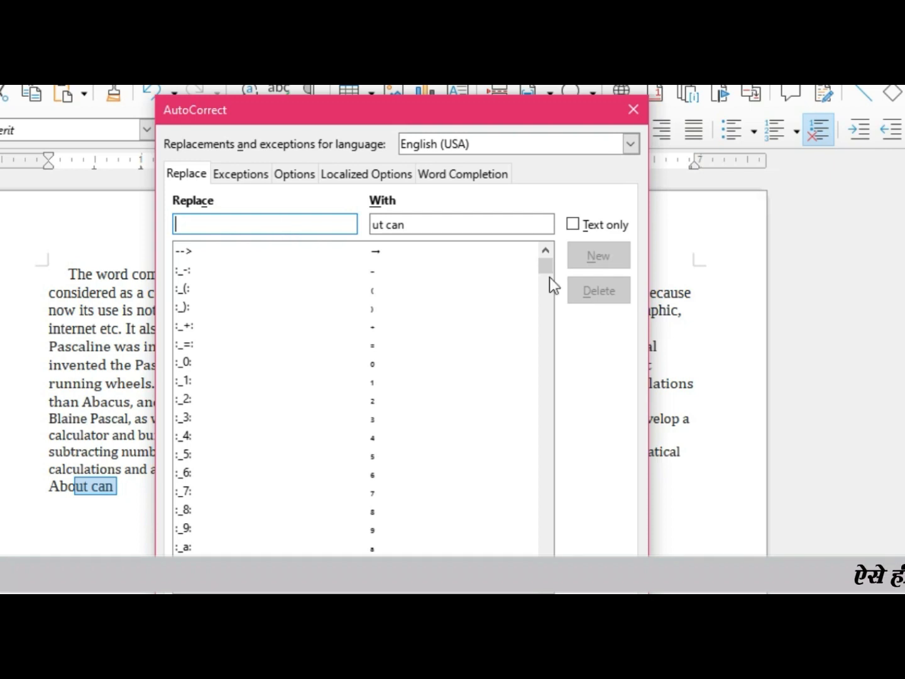
# Step: Examine the AutoCorrect replacement list for English (USA), including the entries esle and ehr, and close the dialog
pyautogui.moveTo(546, 268); pyautogui.dragTo(545, 509)
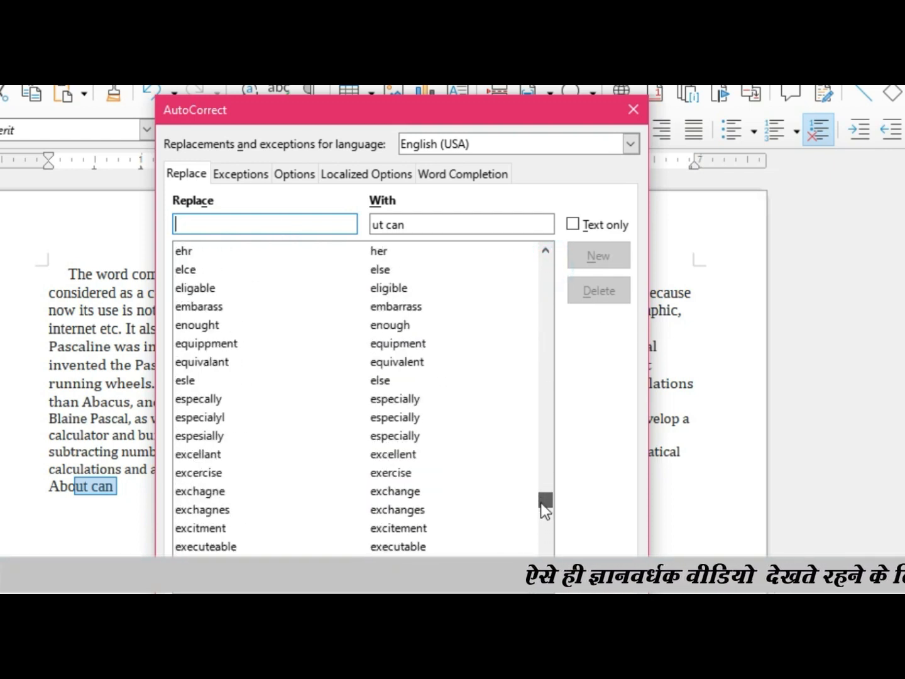
pyautogui.moveTo(327, 113); pyautogui.dragTo(420, 130)
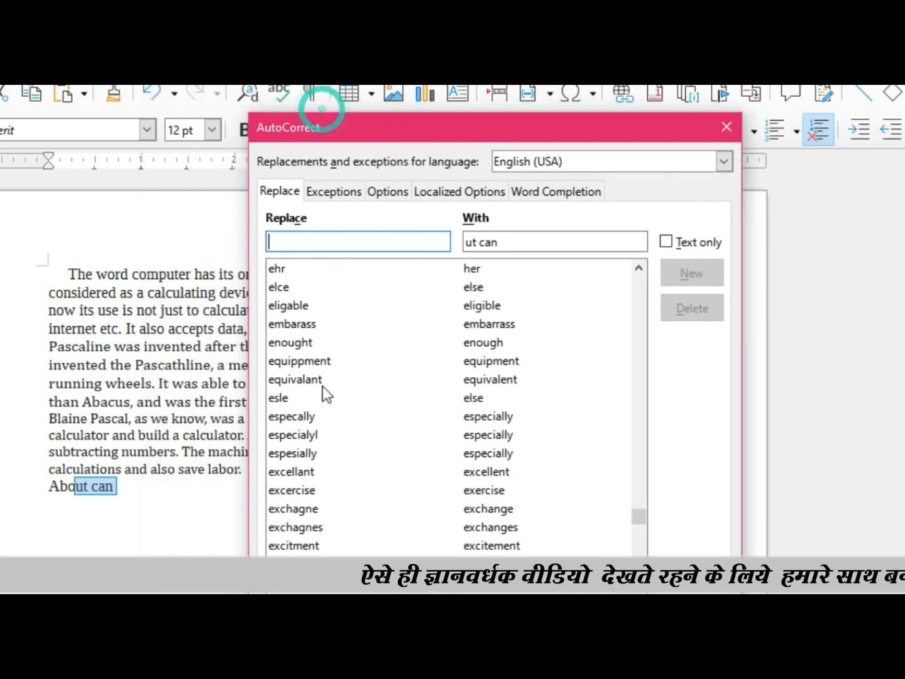
pyautogui.click(271, 398)
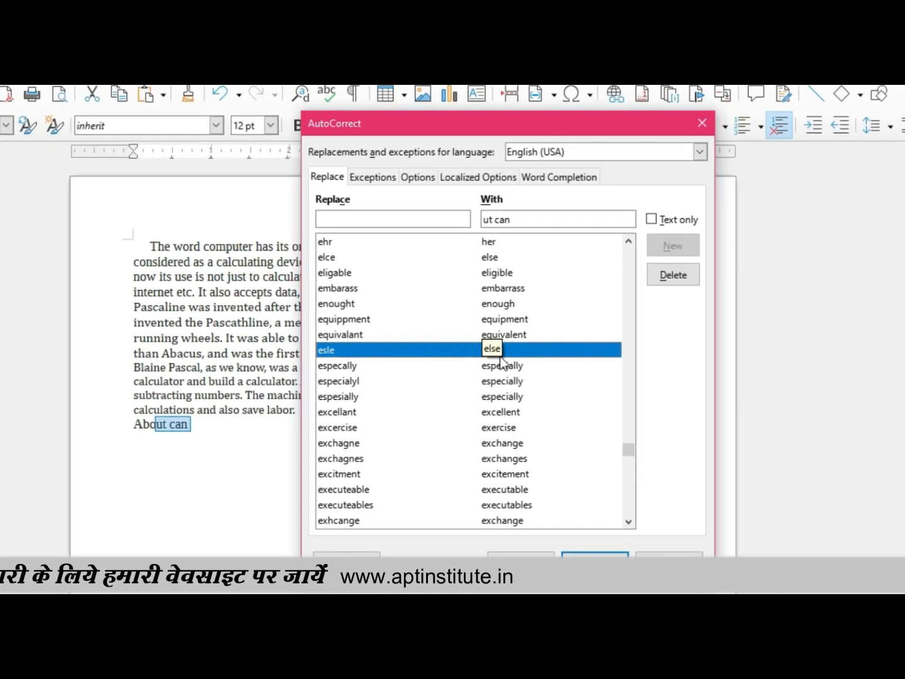
pyautogui.click(323, 243)
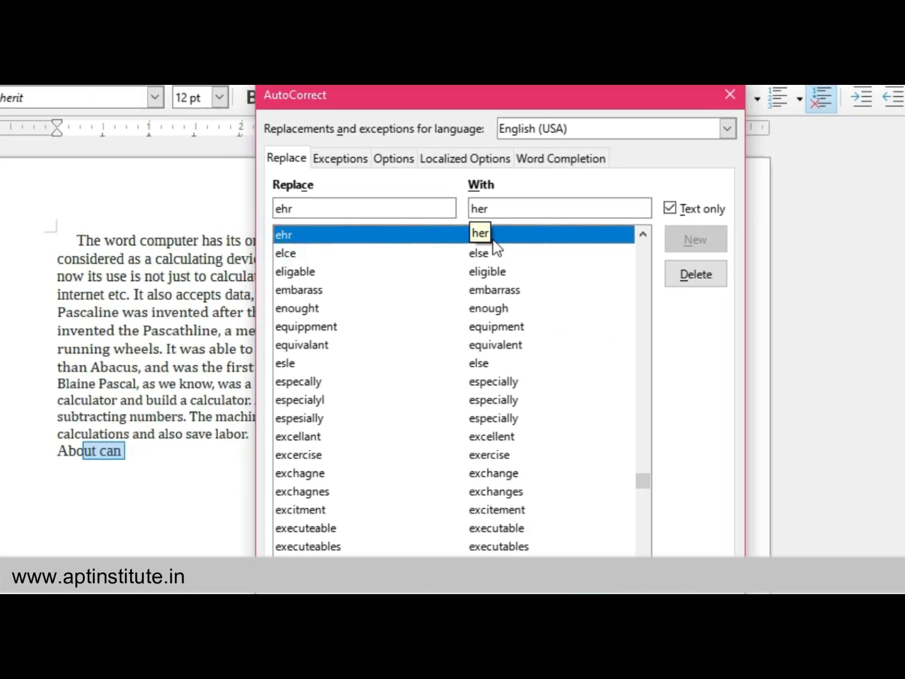
pyautogui.scroll(3, 471, 378)
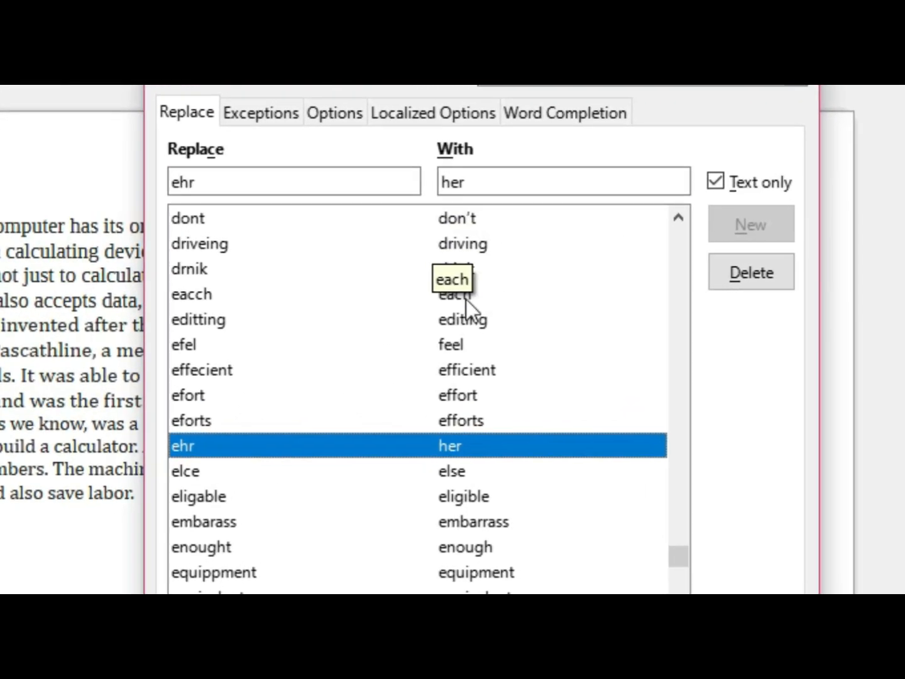
pyautogui.click(795, 32)
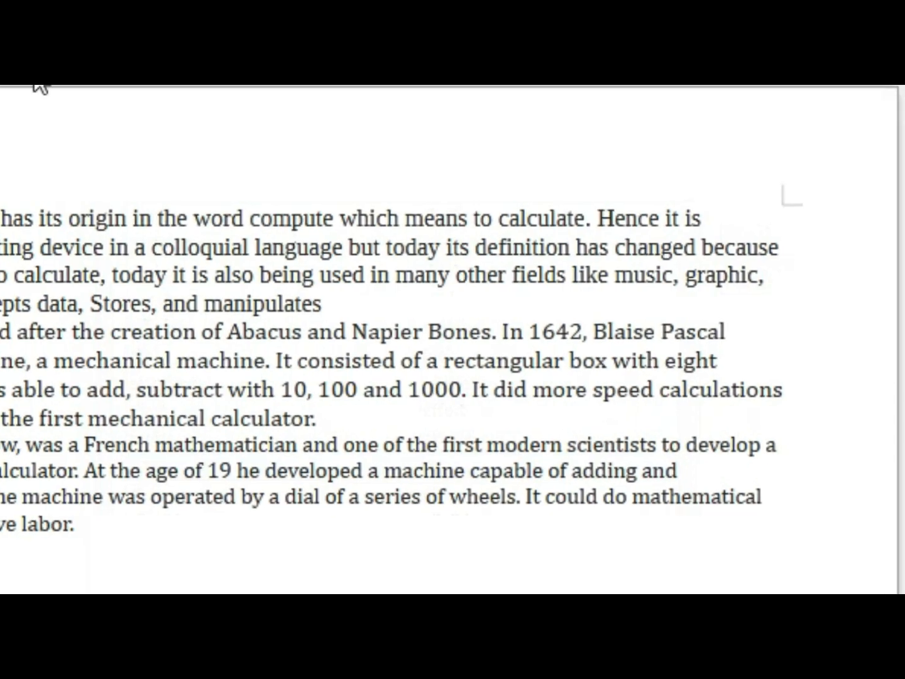
# Step: Open the Customize dialog and view the commands available for menus
pyautogui.click(241, 108)
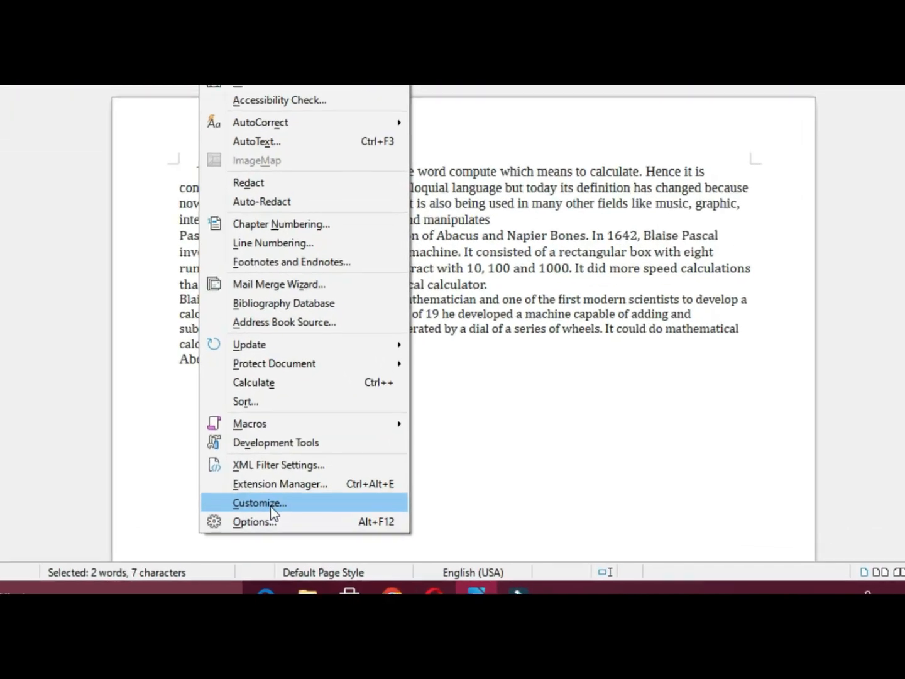
pyautogui.click(271, 503)
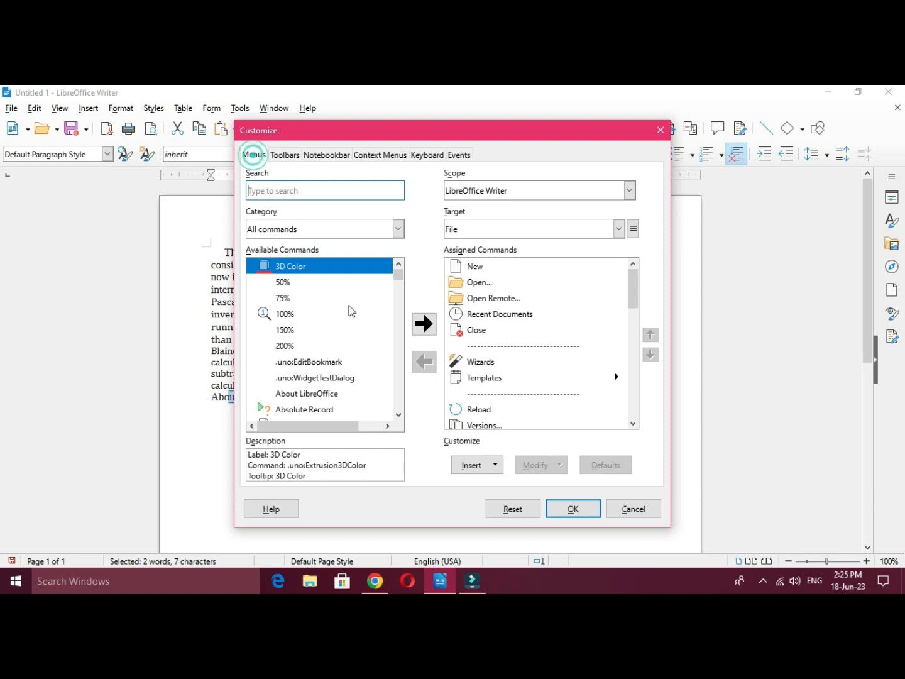
pyautogui.moveTo(399, 274)
pyautogui.mouseDown()
pyautogui.moveTo(399, 299)
pyautogui.moveTo(401, 273)
pyautogui.mouseUp()
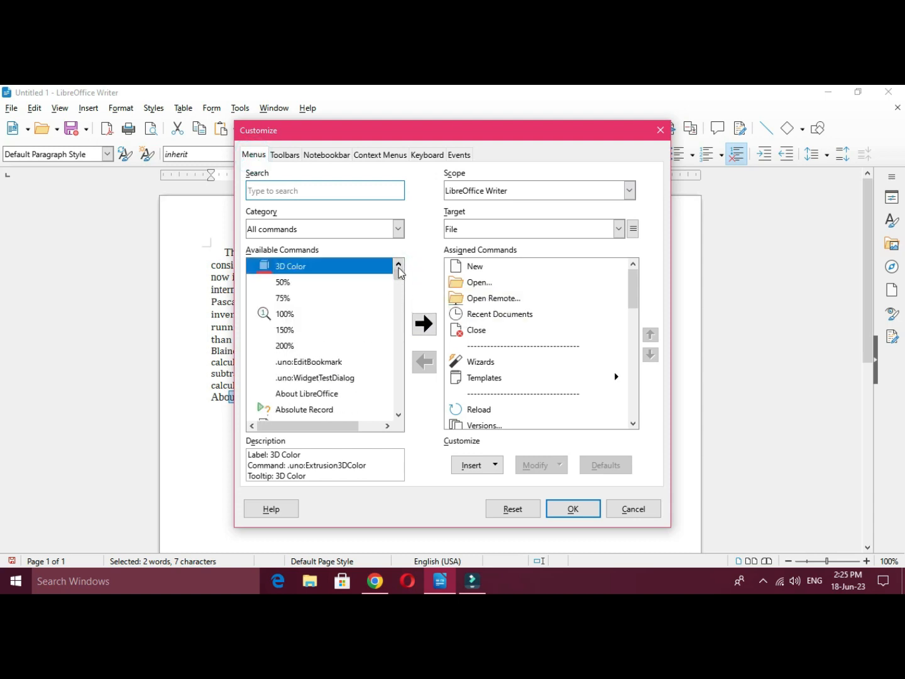
# Step: Look through the commands assigned to the Standard toolbar and bring up the Notebookbar customization
pyautogui.click(284, 155)
pyautogui.scroll(-5, 487, 333)
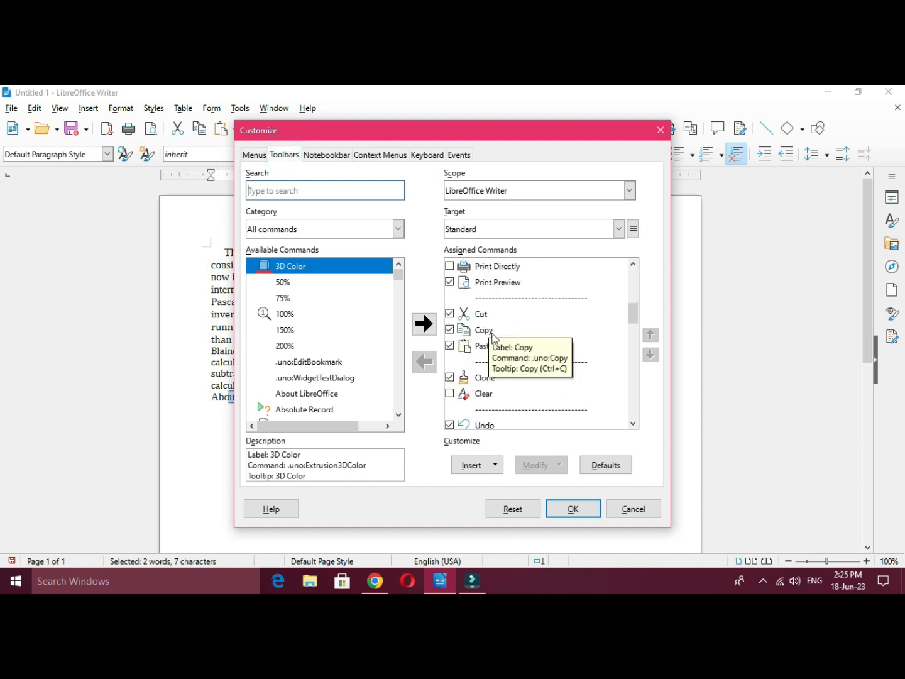
pyautogui.scroll(-1, 494, 348)
pyautogui.scroll(6, 495, 343)
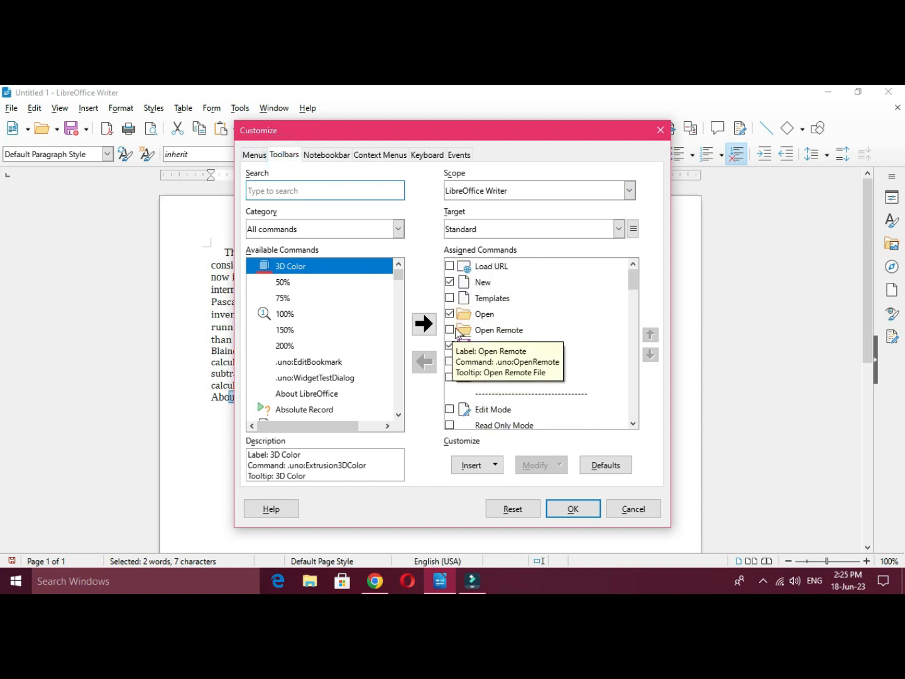
pyautogui.scroll(-7, 507, 396)
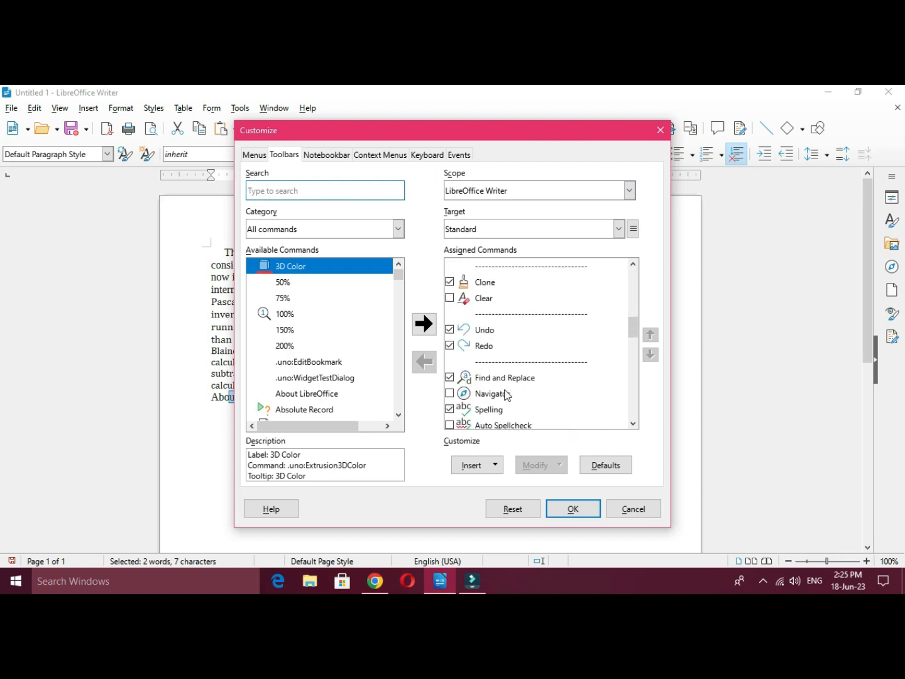
pyautogui.scroll(-6, 506, 394)
pyautogui.scroll(13, 503, 390)
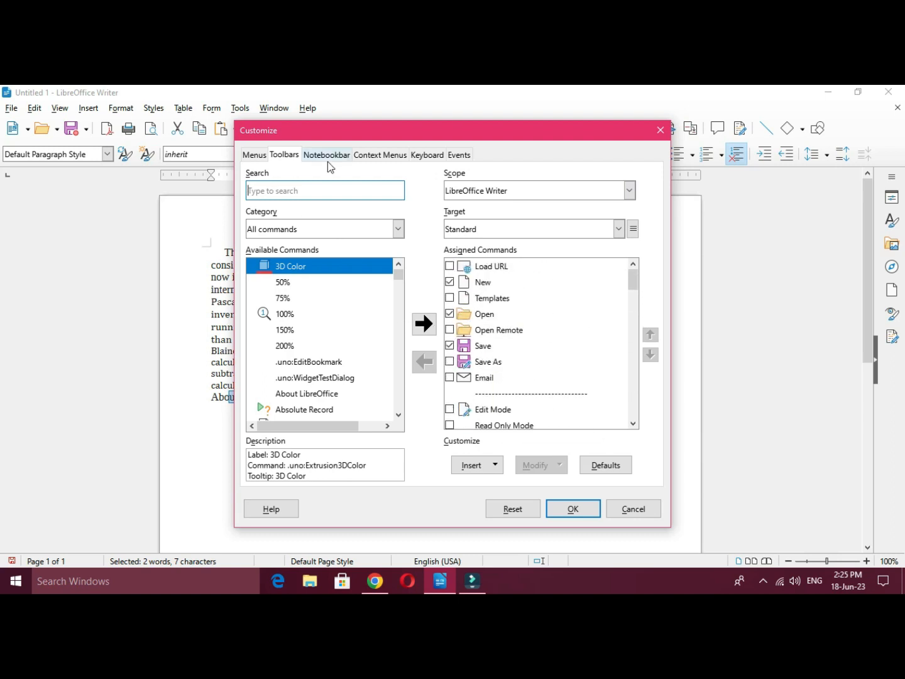
pyautogui.click(326, 155)
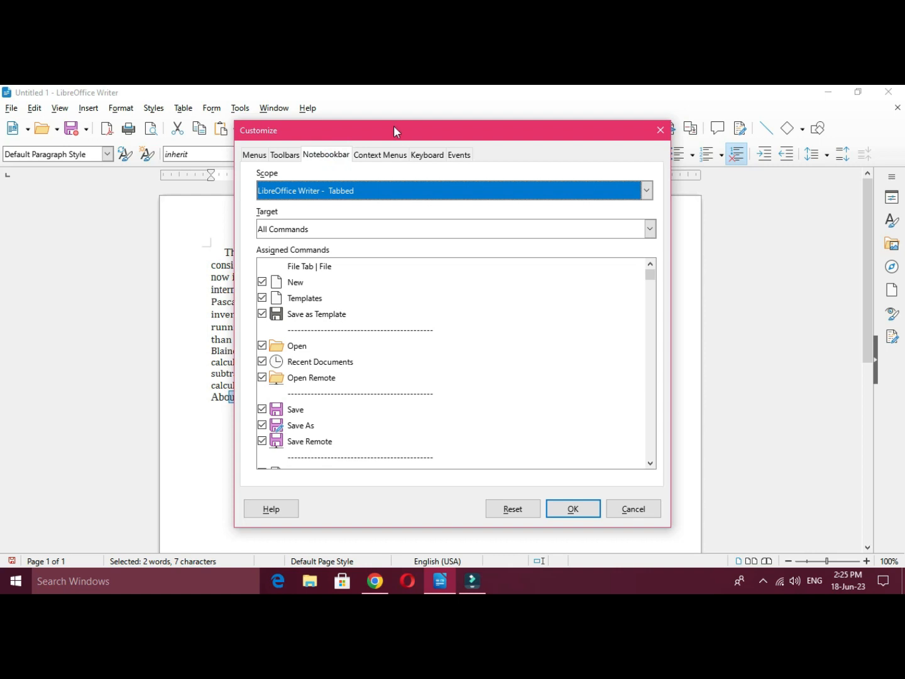
# Step: Look through the Context Menus, Keyboard, Events and Menus customization pages
pyautogui.moveTo(394, 130); pyautogui.dragTo(426, 132)
pyautogui.click(421, 162)
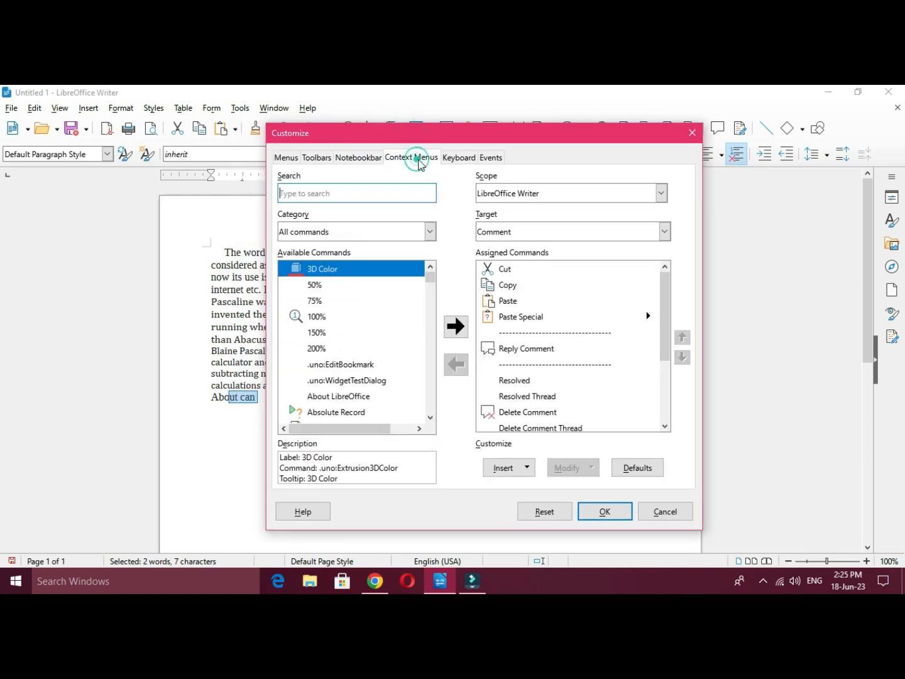
pyautogui.click(459, 157)
pyautogui.click(489, 157)
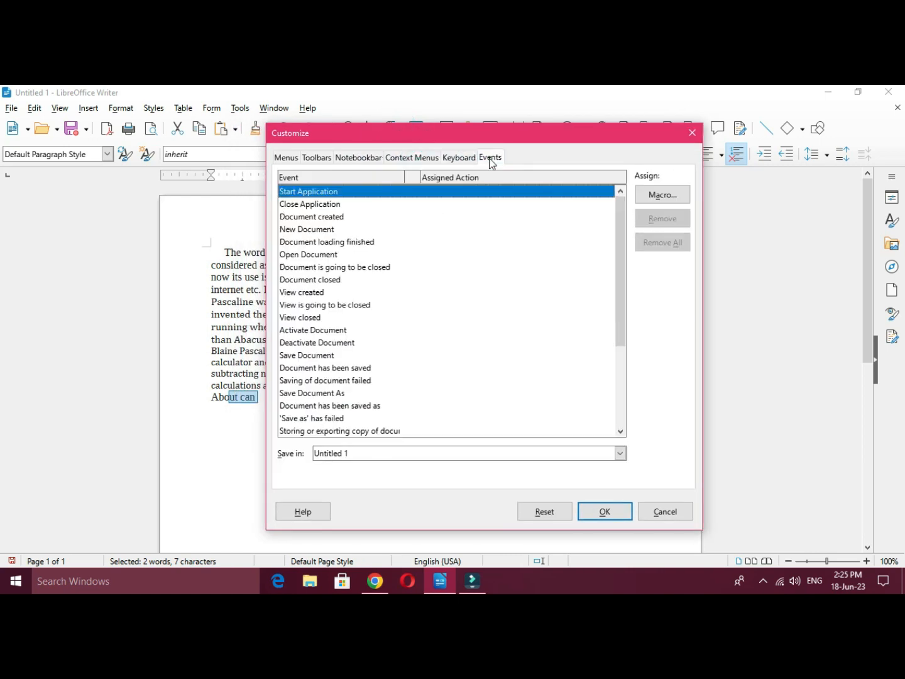
pyautogui.click(297, 161)
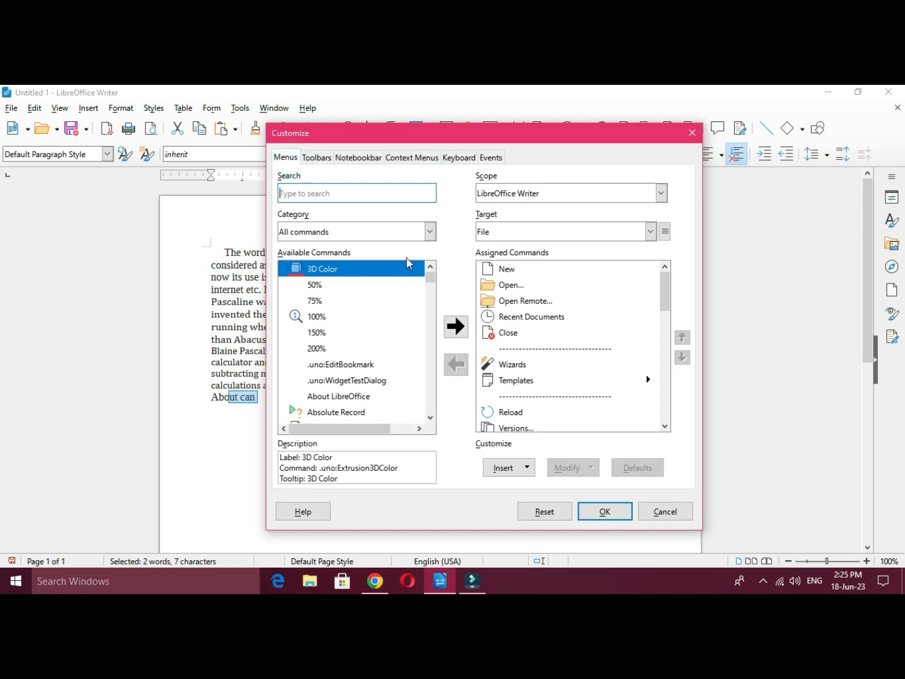
# Step: Try showing and hiding the Templates command on the Standard toolbar, and close the Customize dialog
pyautogui.click(326, 164)
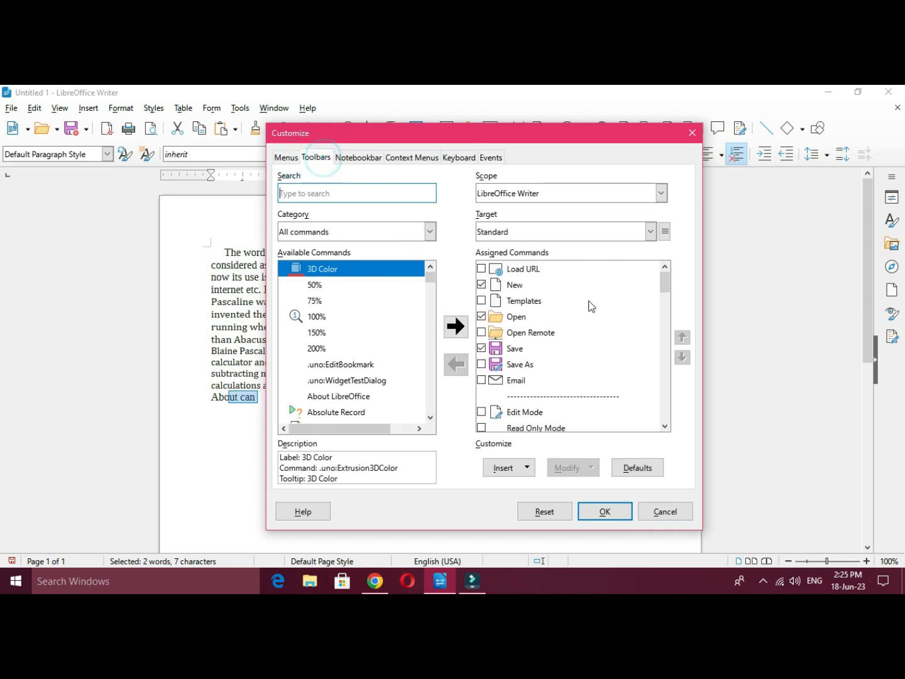
pyautogui.moveTo(668, 277)
pyautogui.mouseDown()
pyautogui.moveTo(667, 320)
pyautogui.moveTo(667, 275)
pyautogui.mouseUp()
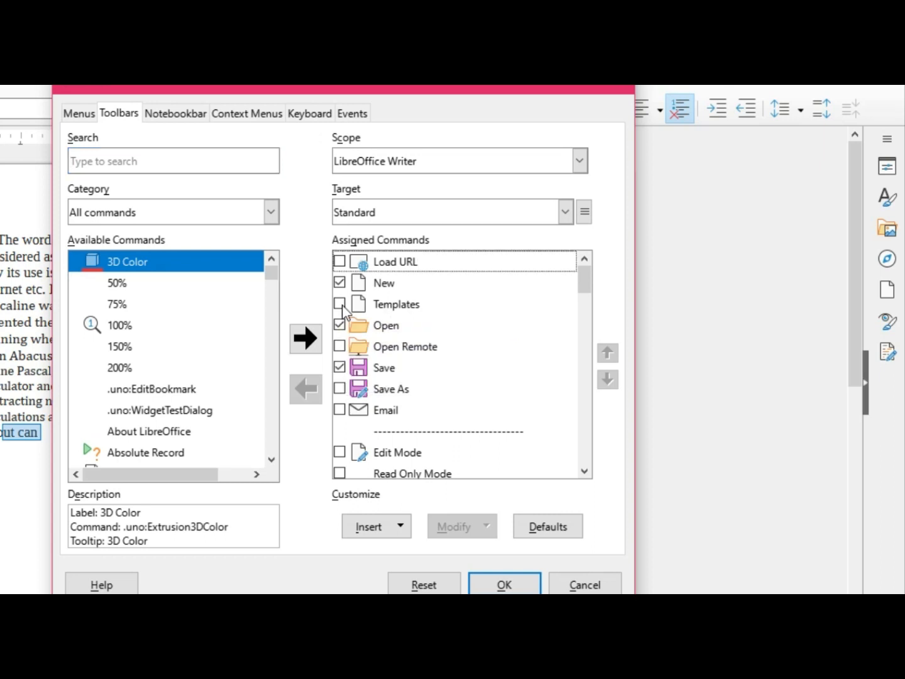
pyautogui.click(340, 303)
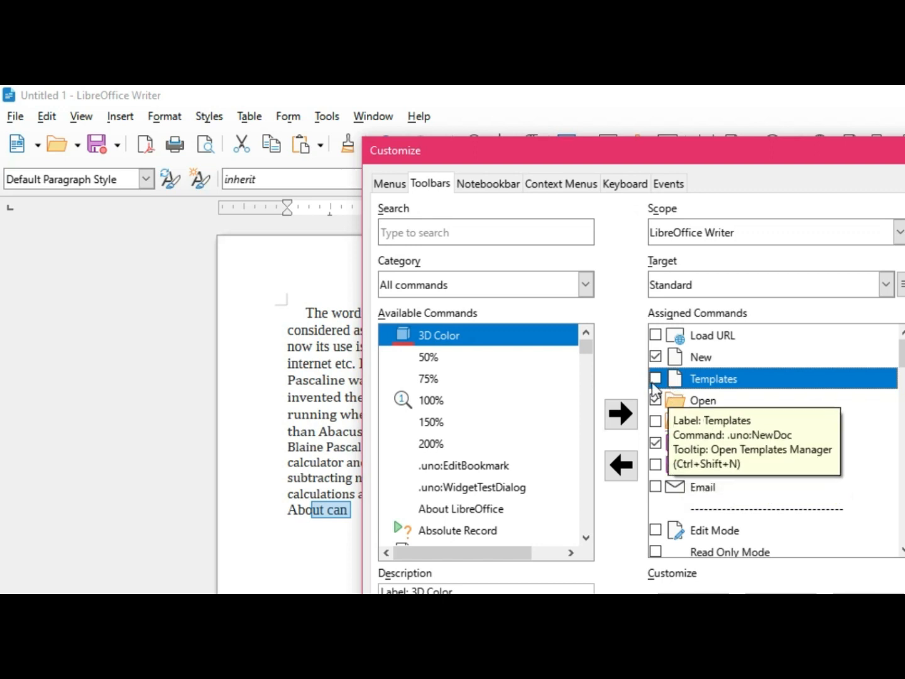
pyautogui.click(656, 377)
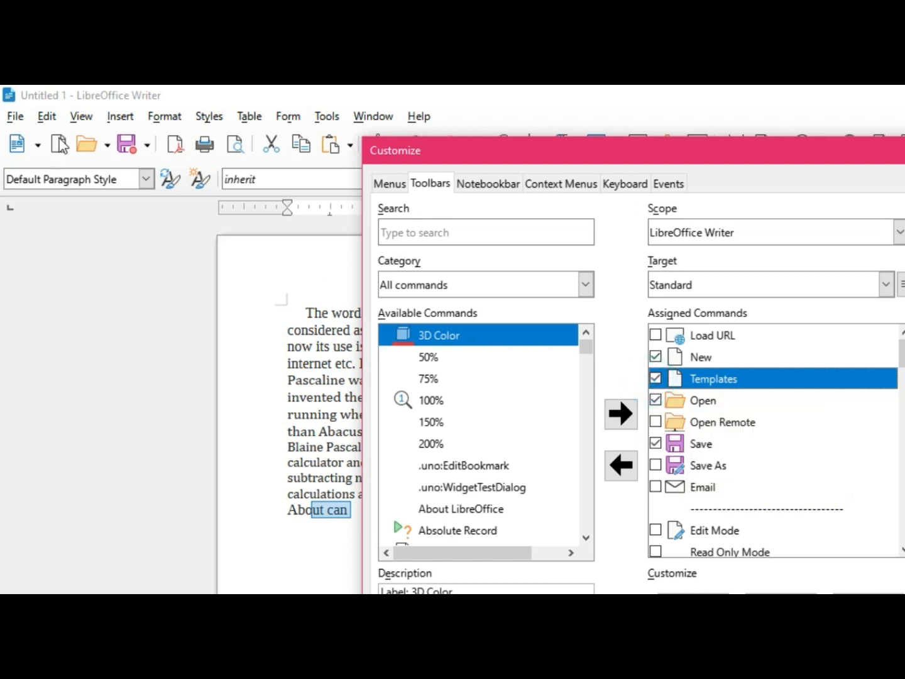
pyautogui.click(656, 377)
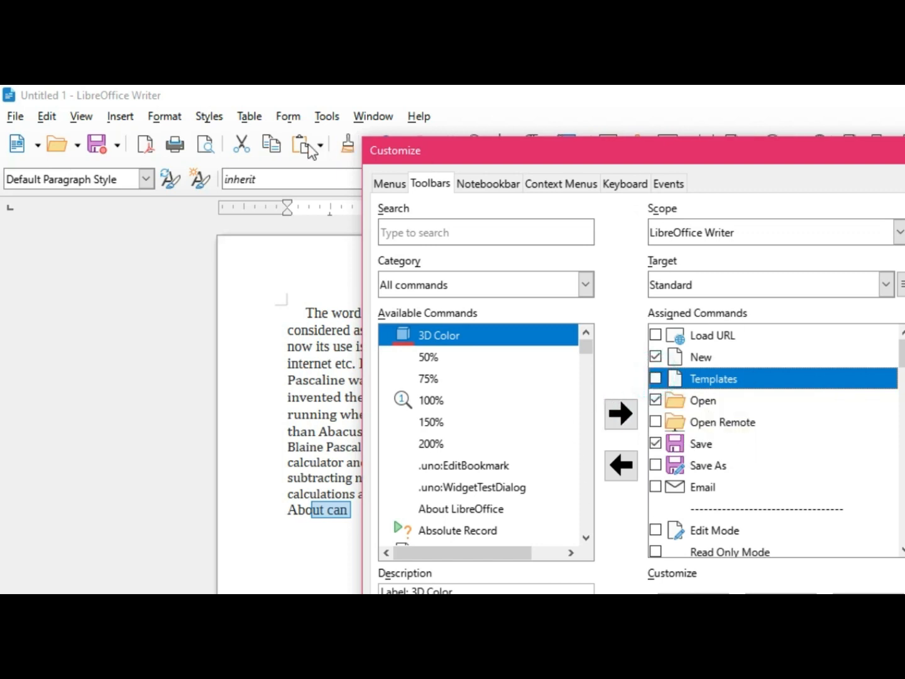
pyautogui.scroll(-6, 761, 408)
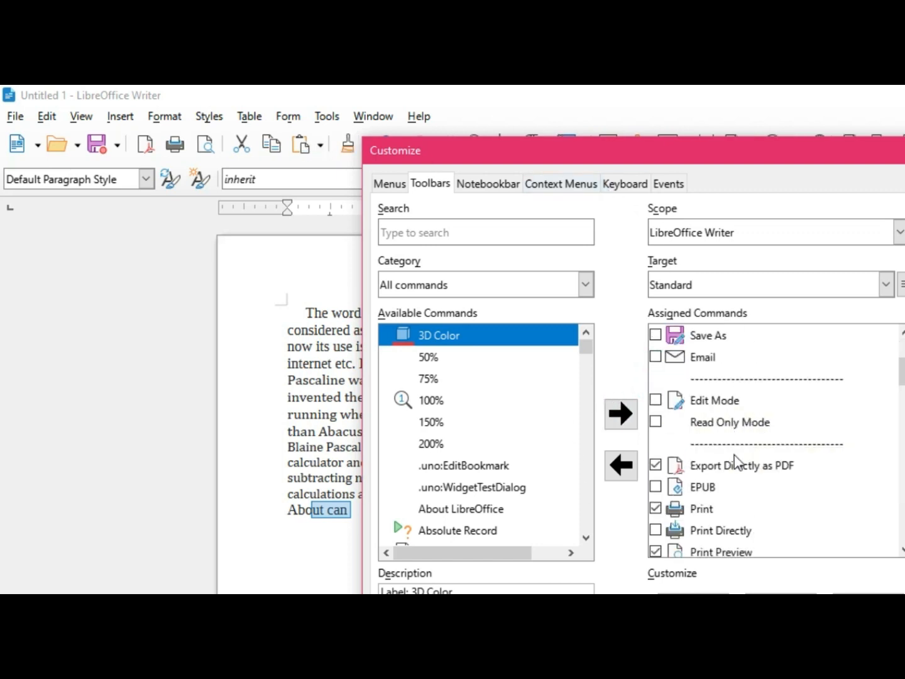
pyautogui.scroll(6, 735, 476)
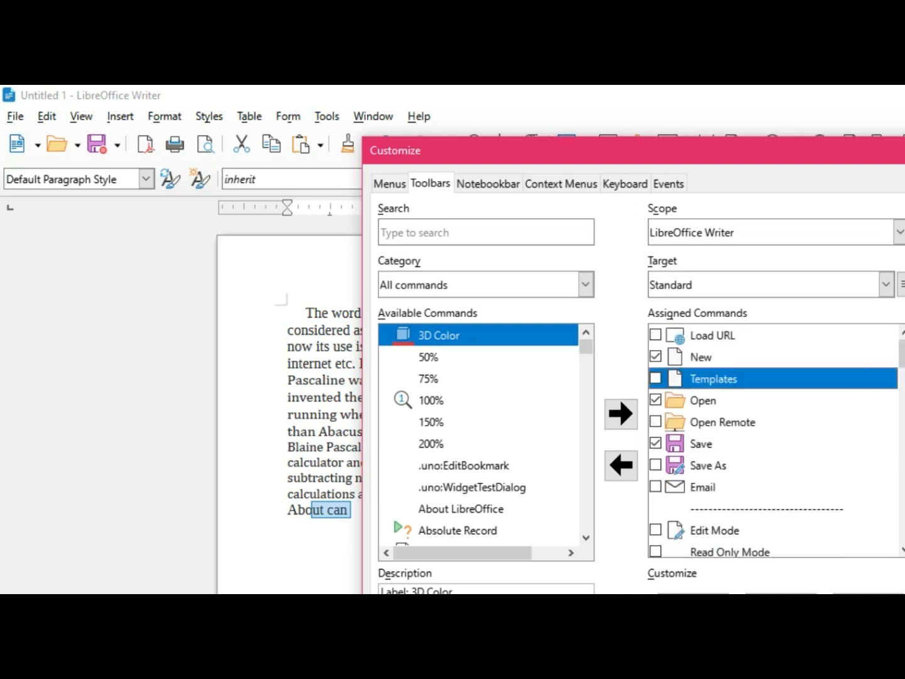
pyautogui.press('Escape')
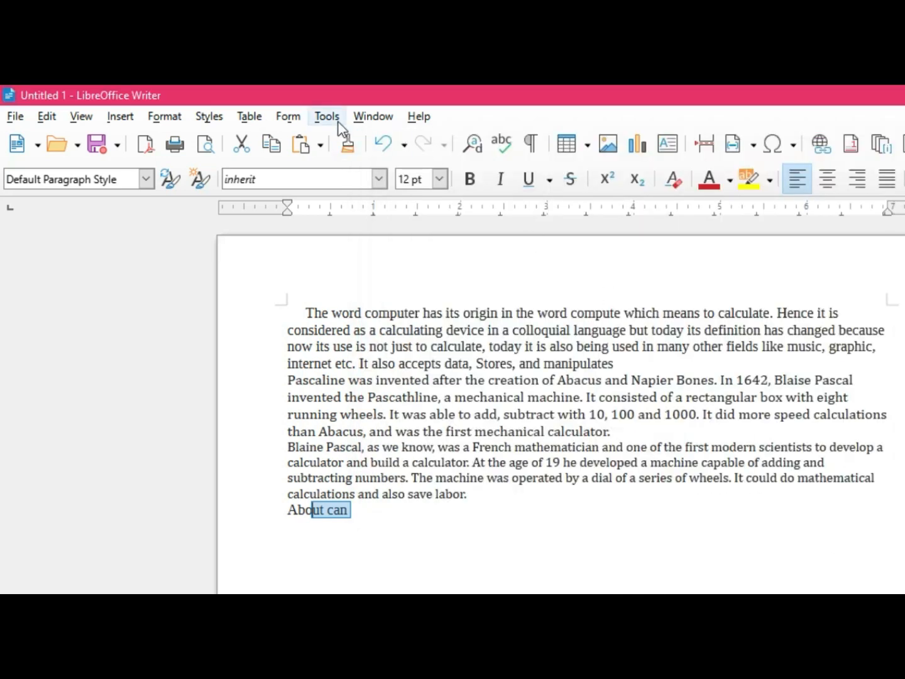
# Step: Open the Options dialog and expand the LibreOffice Writer, Language Settings and Load/Save categories
pyautogui.click(326, 116)
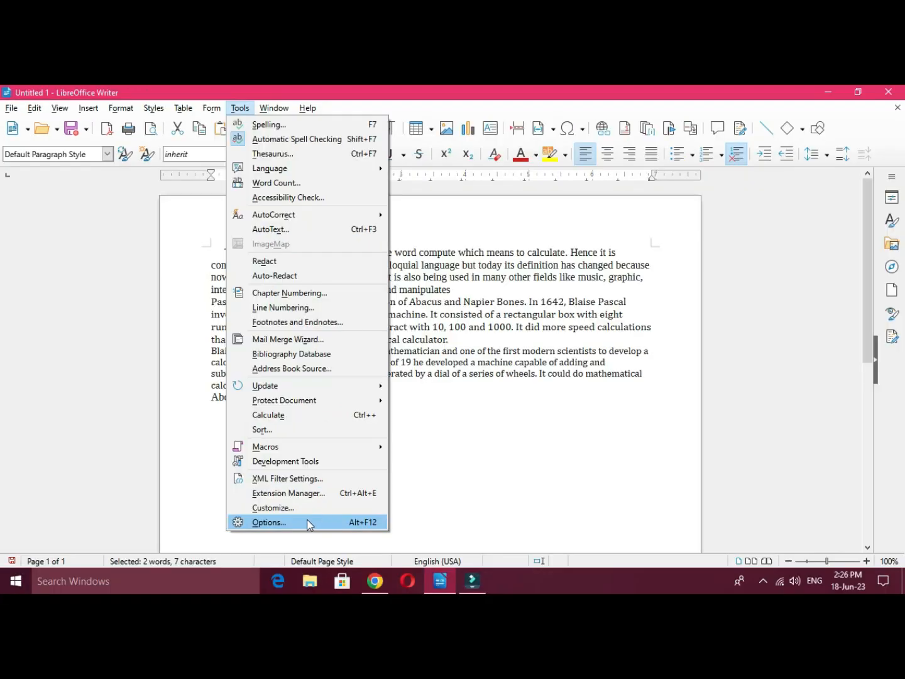
pyautogui.click(418, 676)
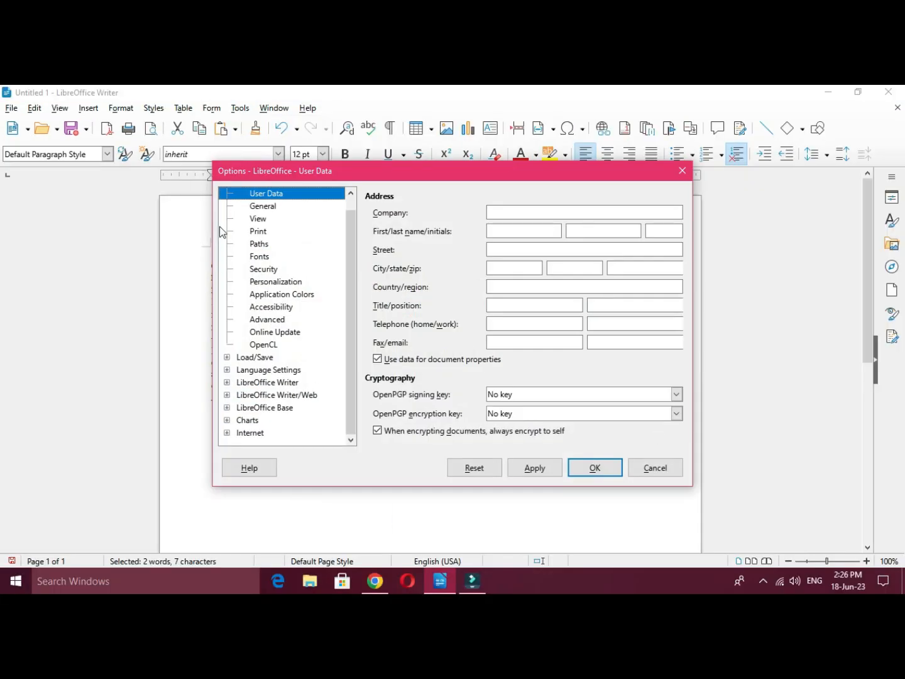
pyautogui.scroll(1, 257, 233)
pyautogui.doubleClick(236, 194)
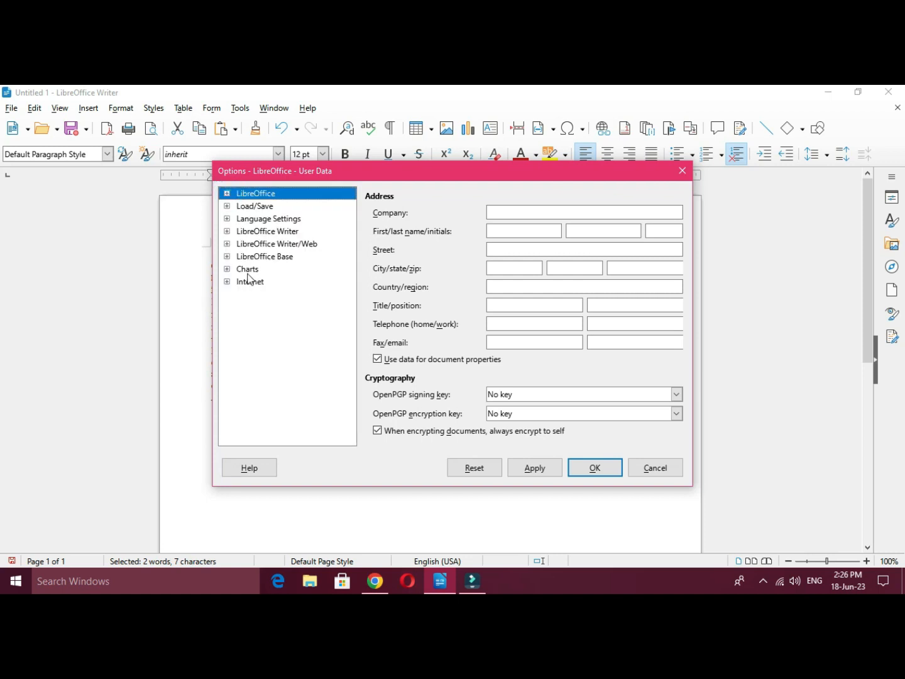
pyautogui.click(227, 231)
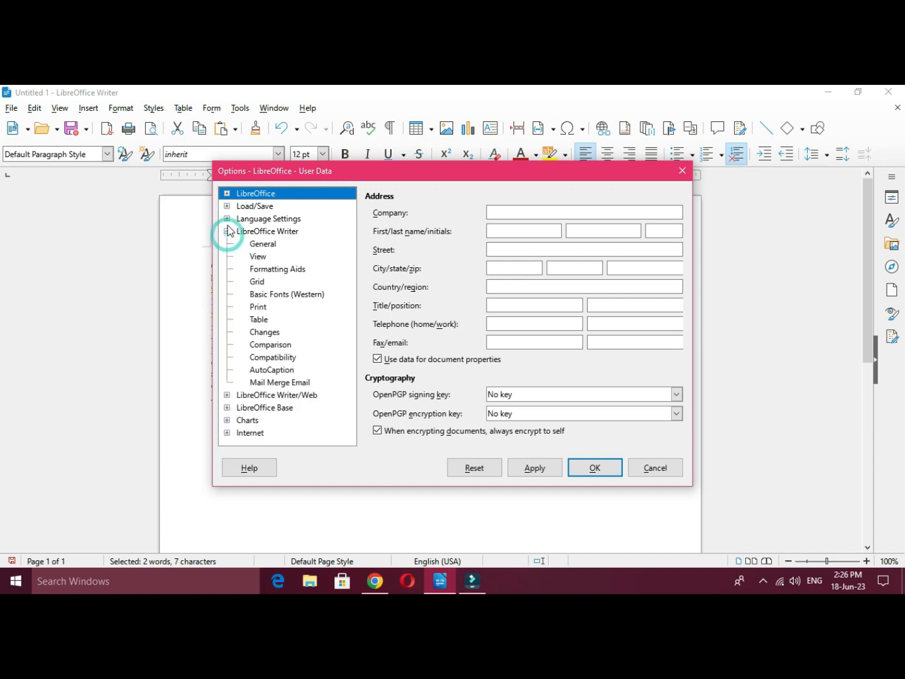
pyautogui.click(227, 218)
pyautogui.click(228, 207)
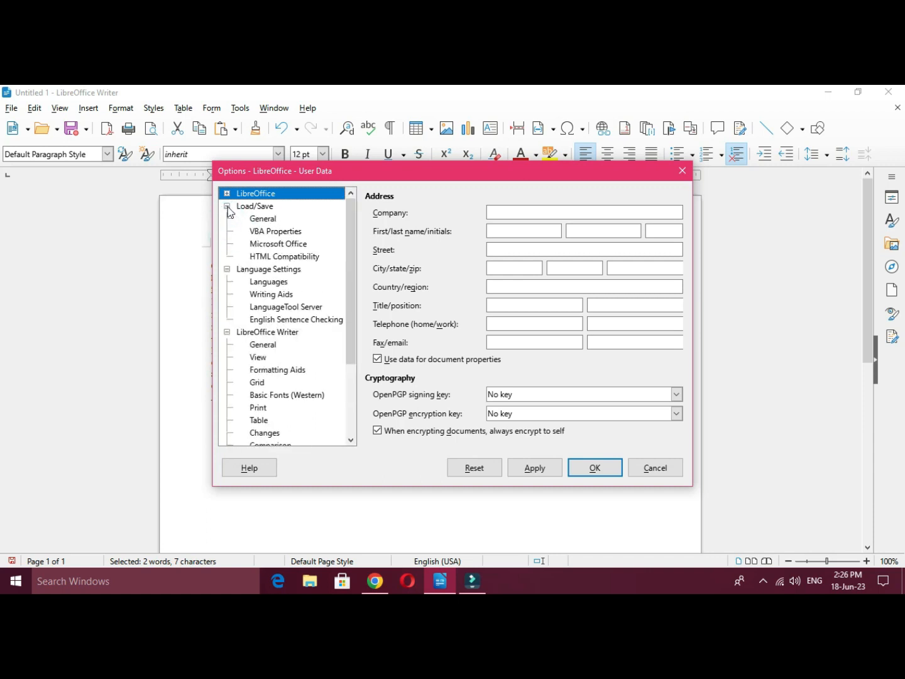
# Step: Browse the option categories with the general Load/Save settings displayed, and try switching AutoRecovery saving on and off
pyautogui.click(263, 218)
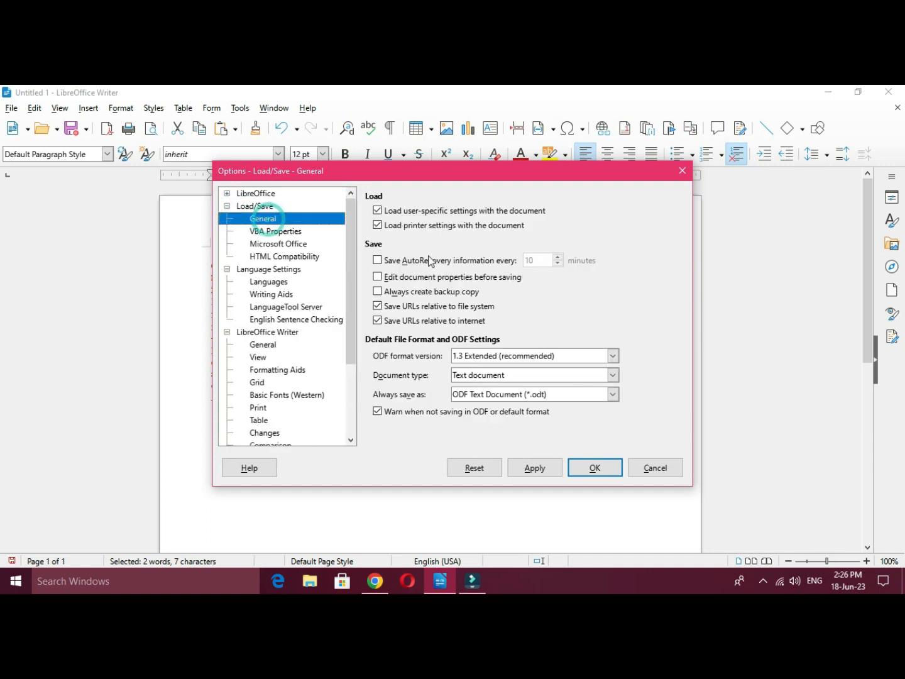
pyautogui.scroll(-2, 310, 240)
pyautogui.scroll(2, 310, 240)
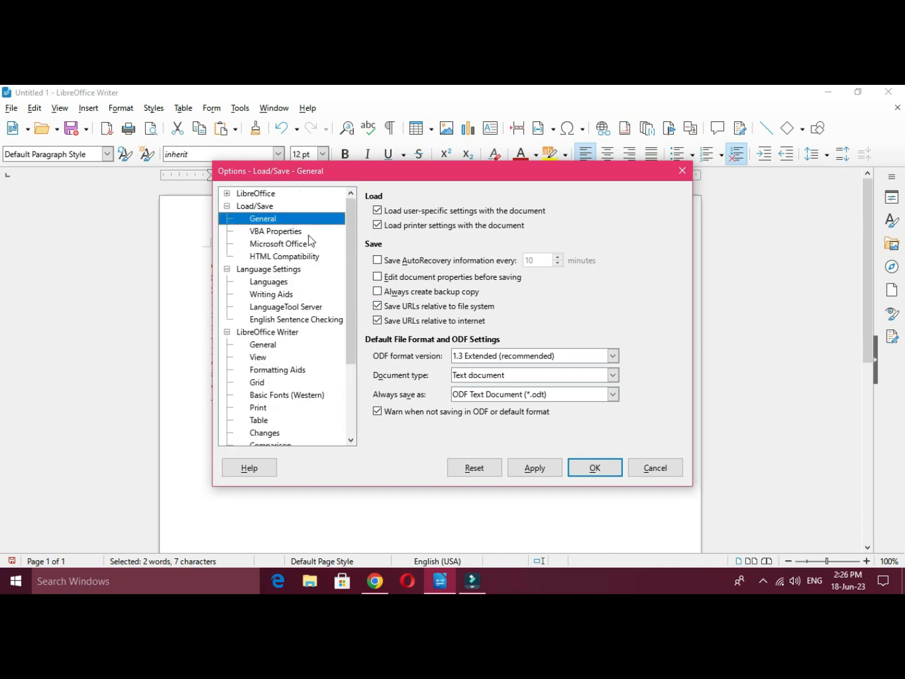
pyautogui.click(227, 195)
pyautogui.scroll(-6, 307, 284)
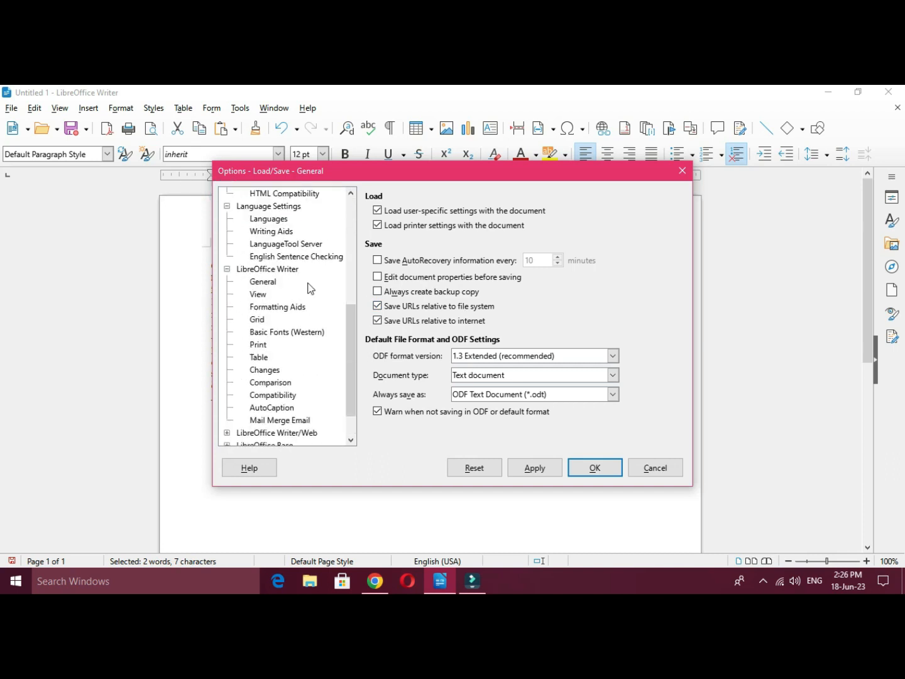
pyautogui.scroll(-1, 308, 288)
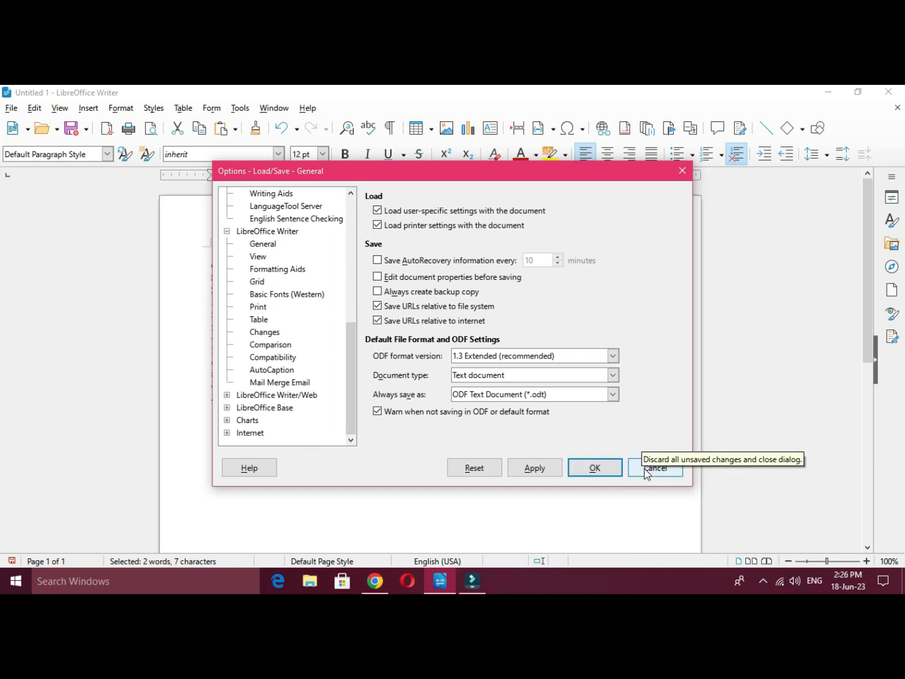
pyautogui.scroll(7, 266, 317)
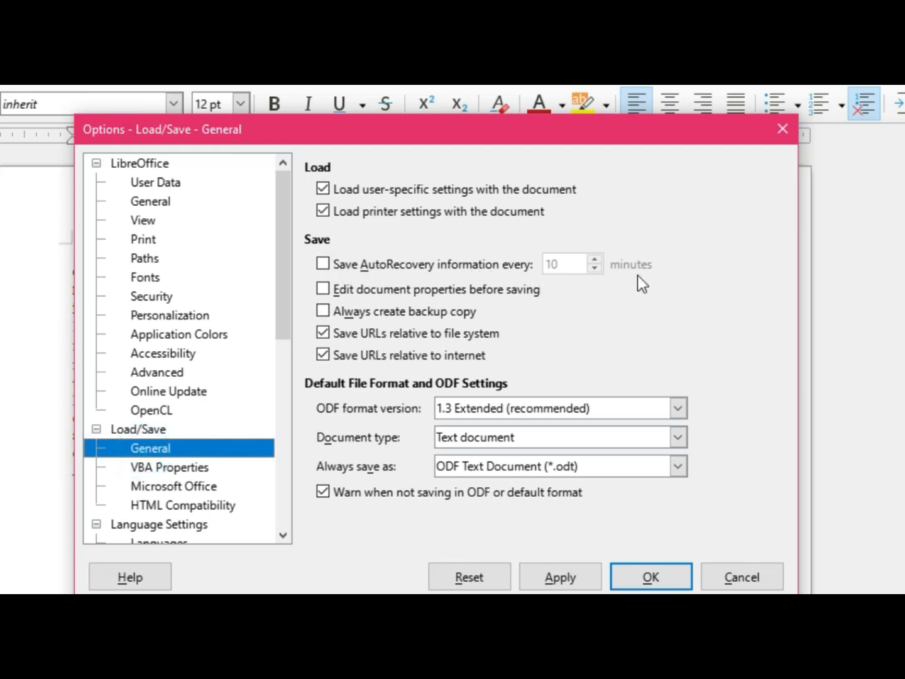
pyautogui.click(327, 266)
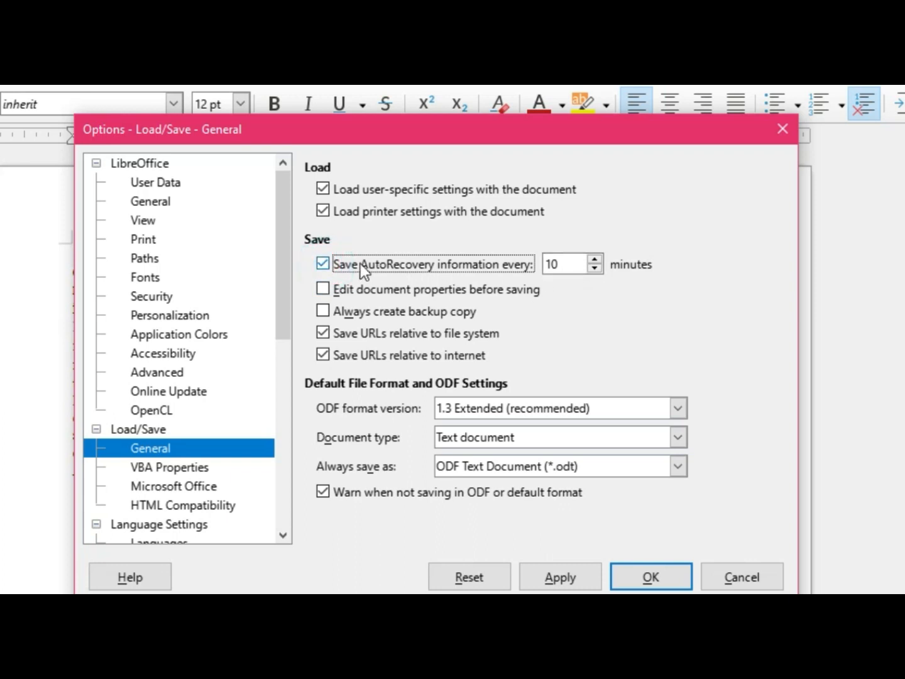
pyautogui.click(323, 263)
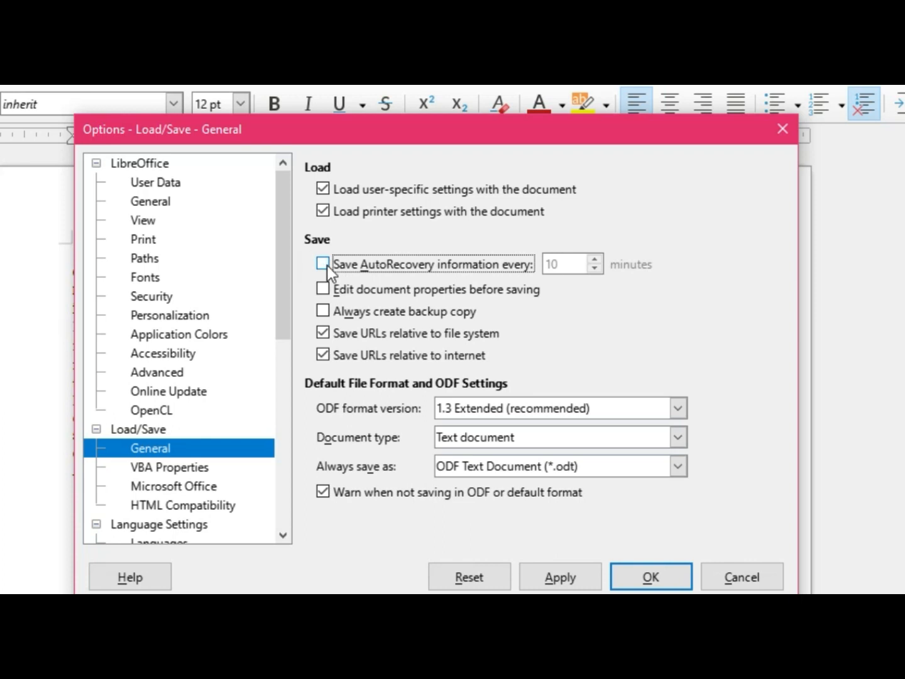
# Step: View the LibreOffice Print options with the settings for Printer chosen, and cancel the Options dialog
pyautogui.click(137, 237)
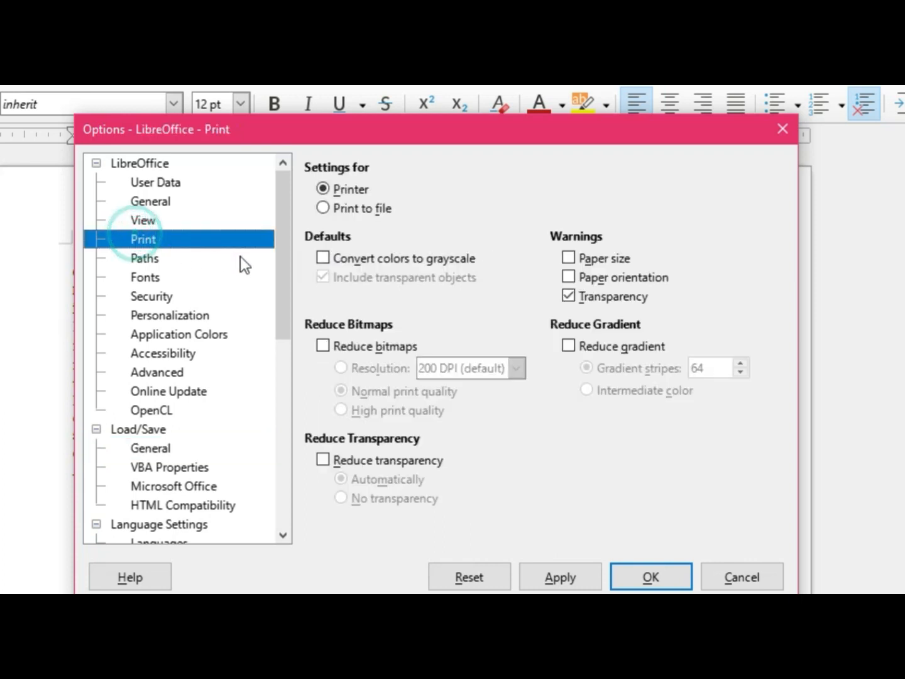
pyautogui.click(354, 192)
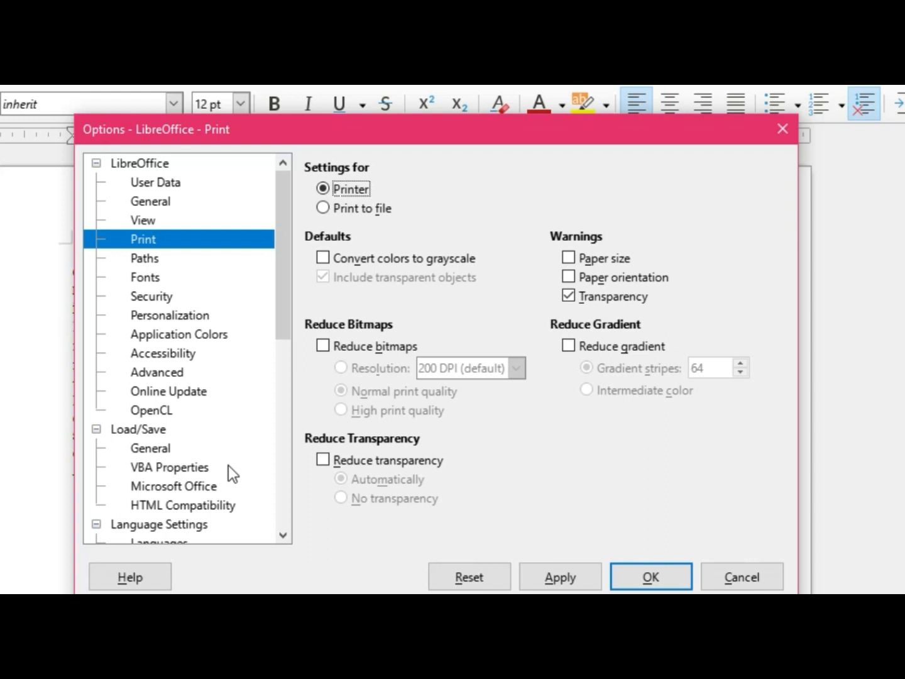
pyautogui.click(741, 577)
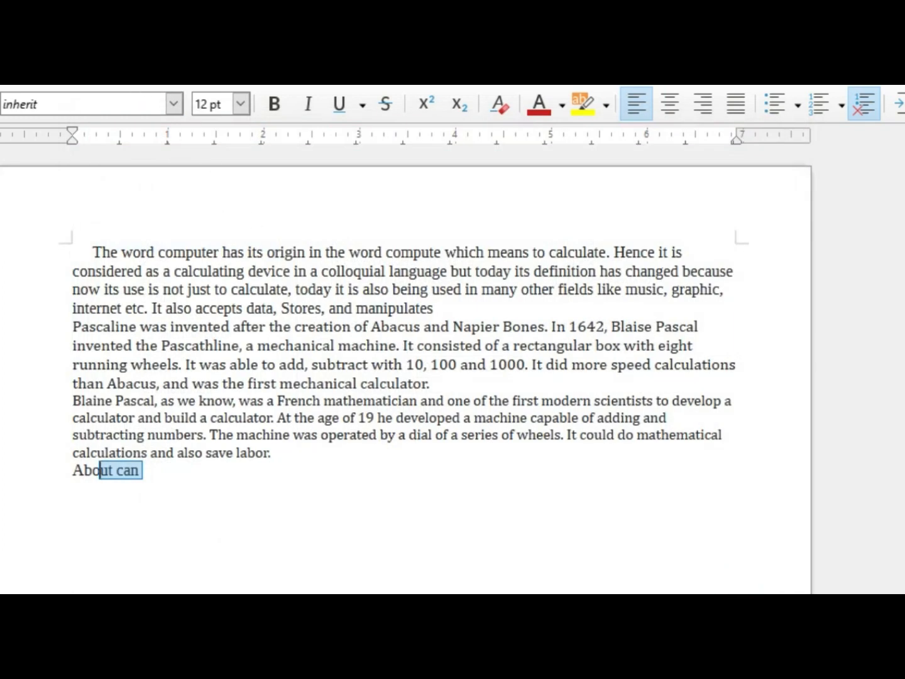
# Step: Open two additional windows of the Untitled 1 document
pyautogui.click(113, 39)
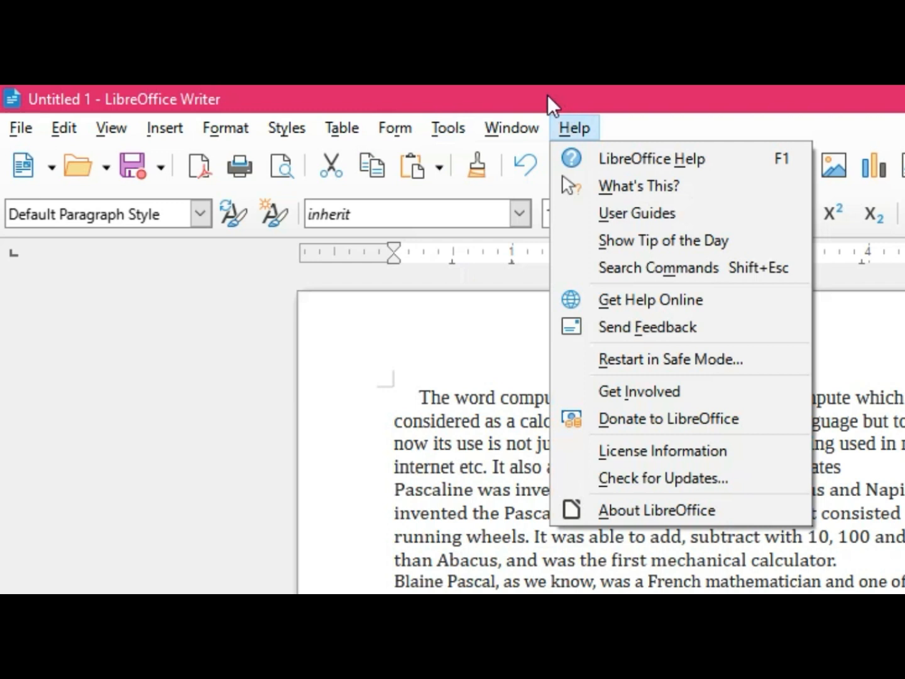
pyautogui.moveTo(503, 126)
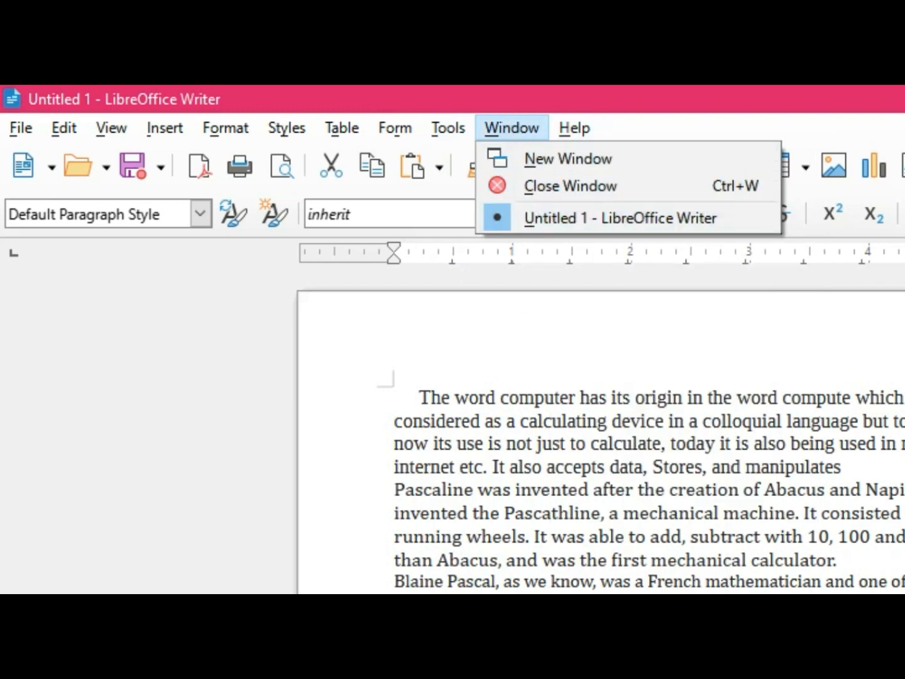
pyautogui.moveTo(342, 127)
pyautogui.moveTo(535, 117)
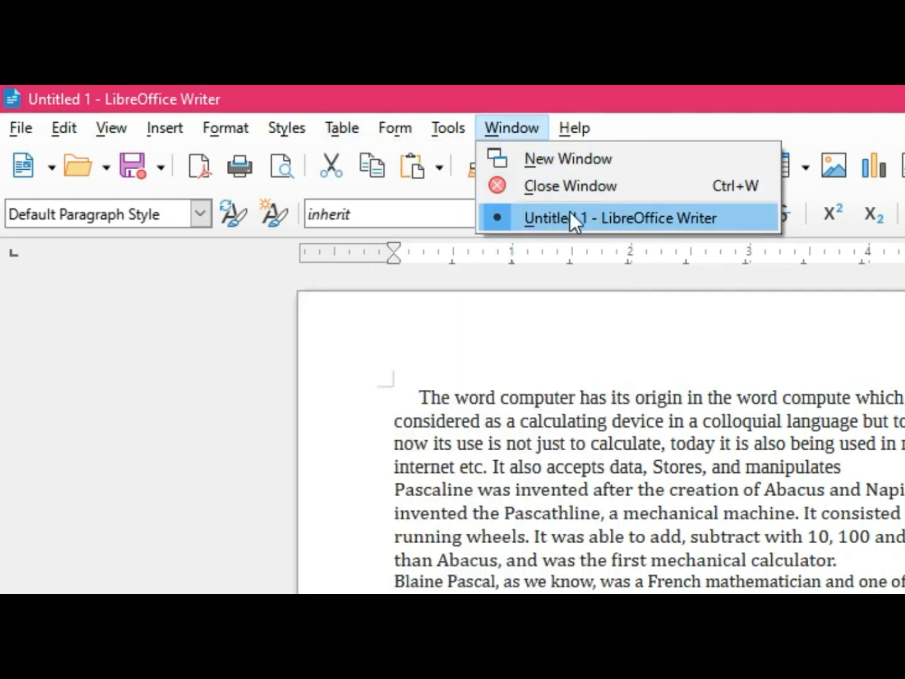
pyautogui.click(574, 160)
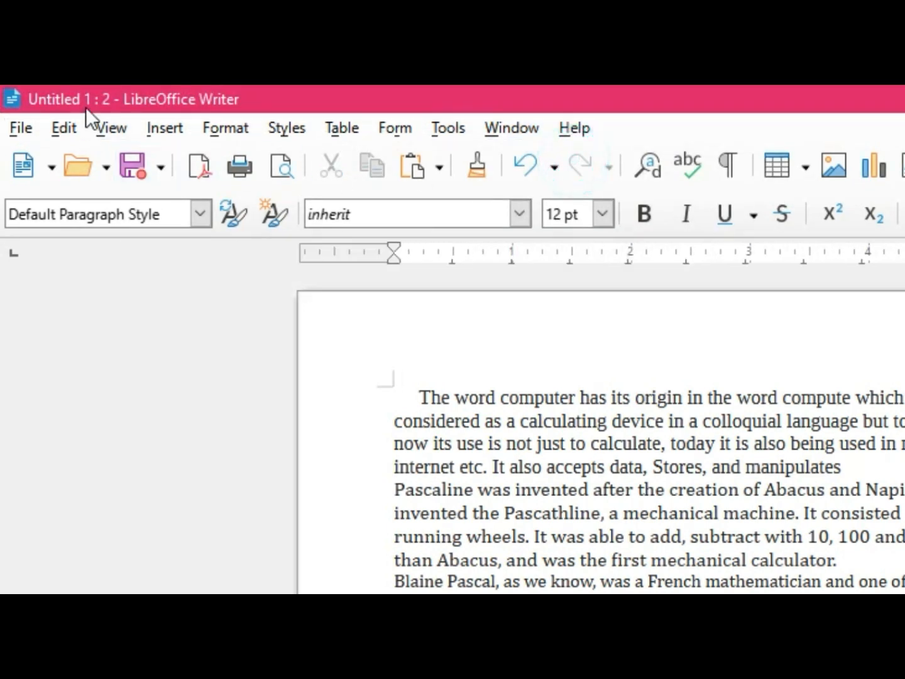
pyautogui.click(506, 128)
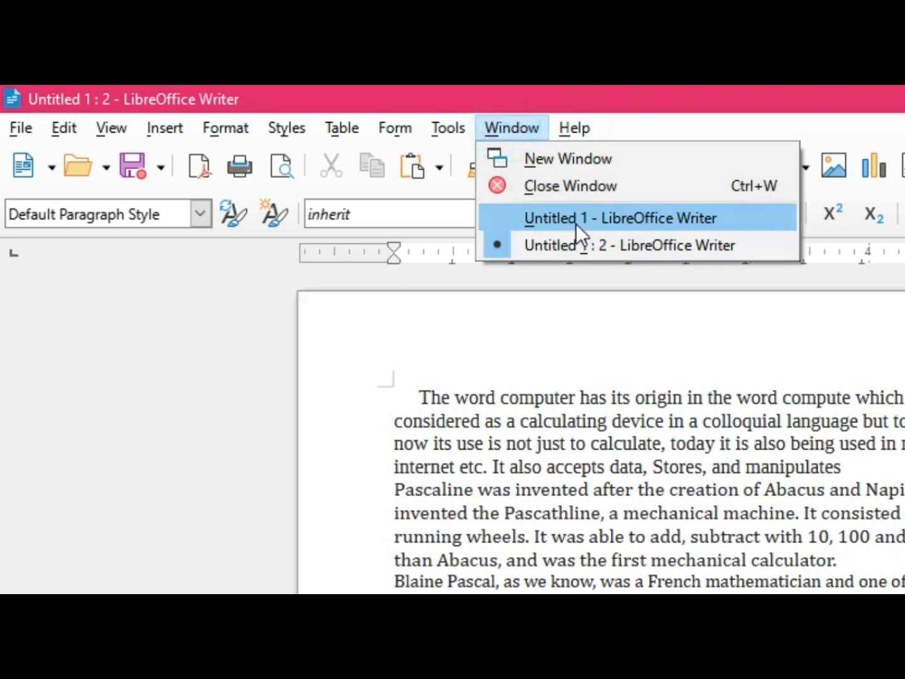
pyautogui.click(572, 161)
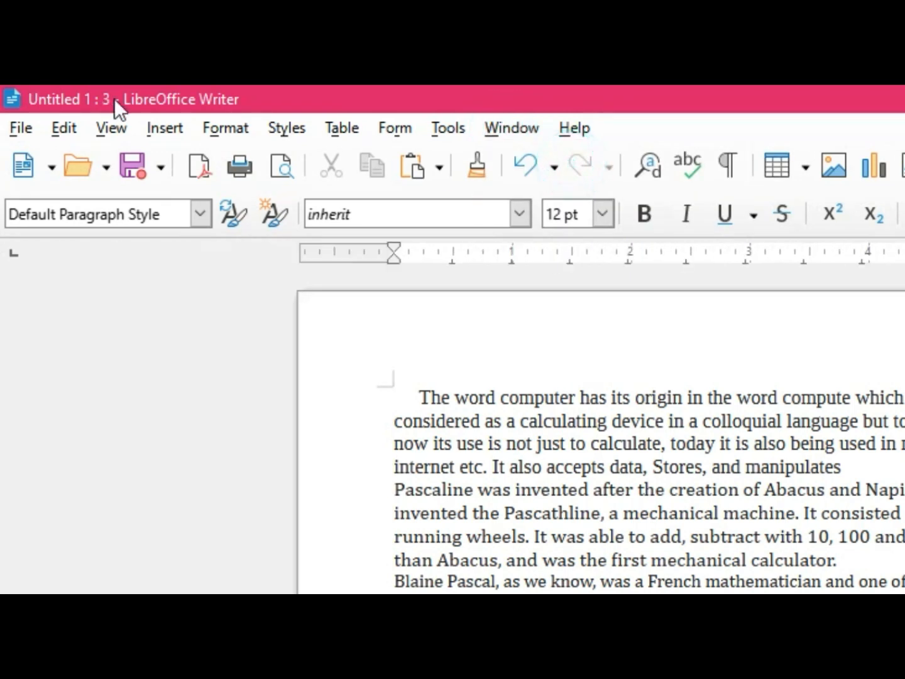
# Step: Switch to the Untitled 1 : 2 window and close it
pyautogui.click(531, 129)
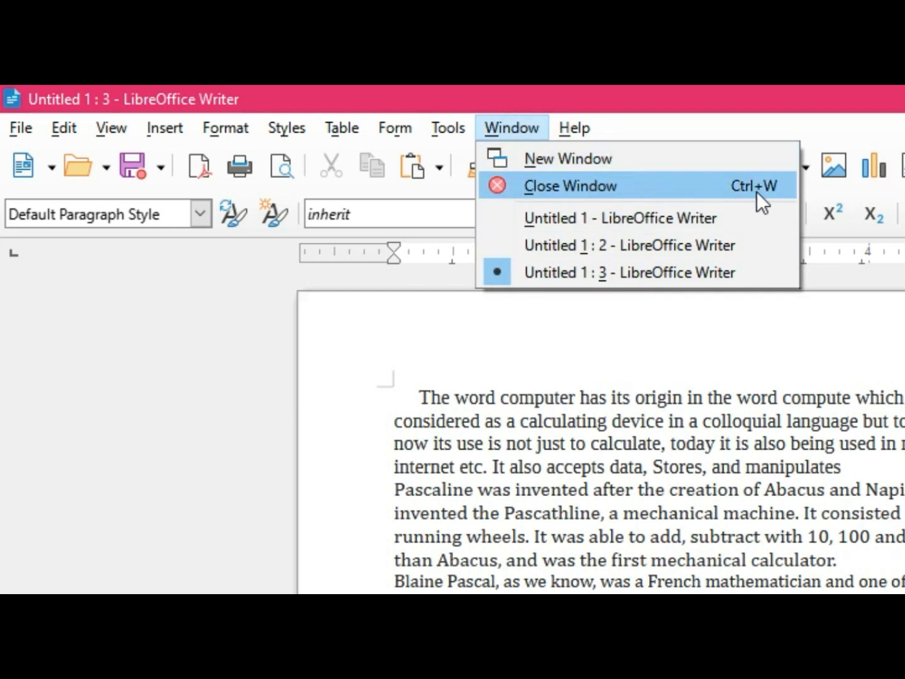
pyautogui.click(673, 246)
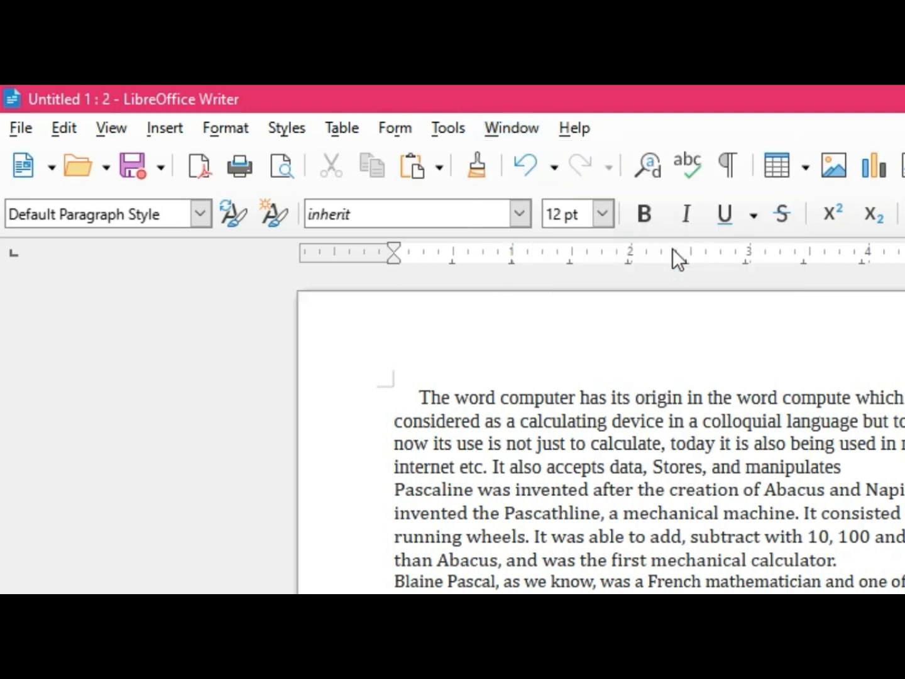
pyautogui.click(508, 127)
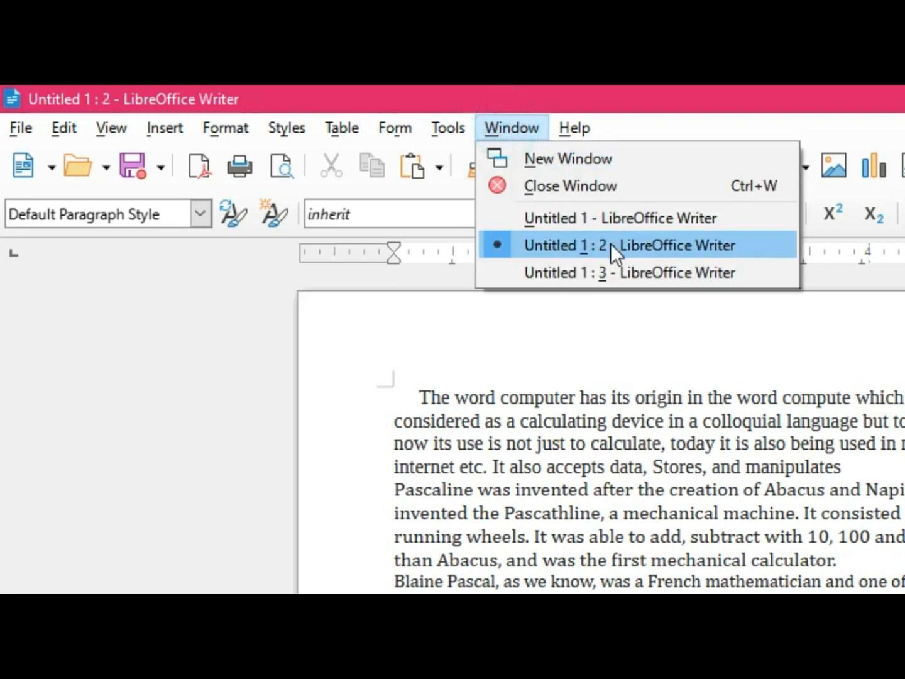
pyautogui.click(608, 241)
pyautogui.click(510, 128)
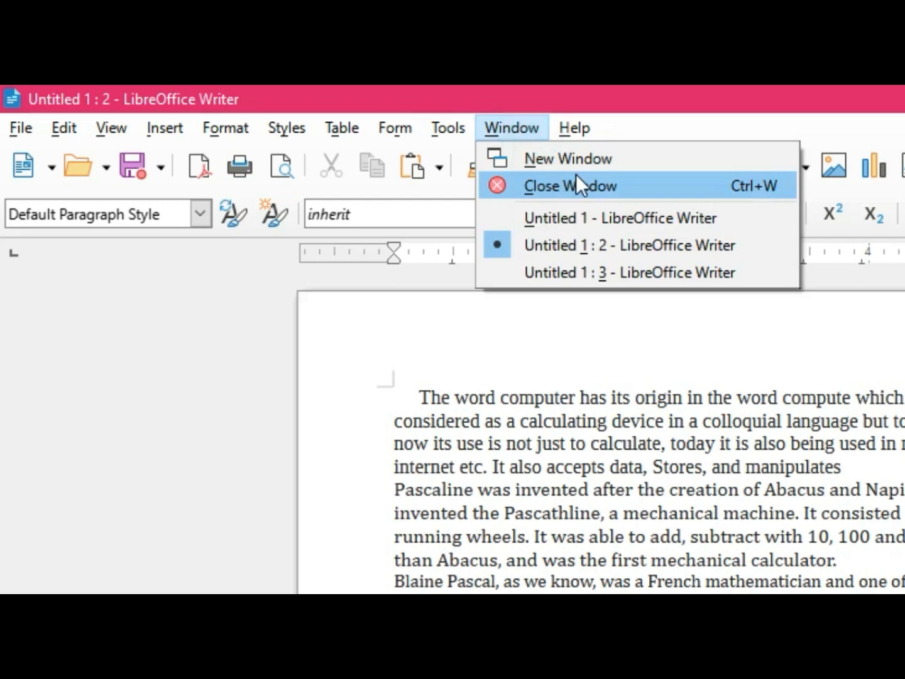
pyautogui.click(575, 178)
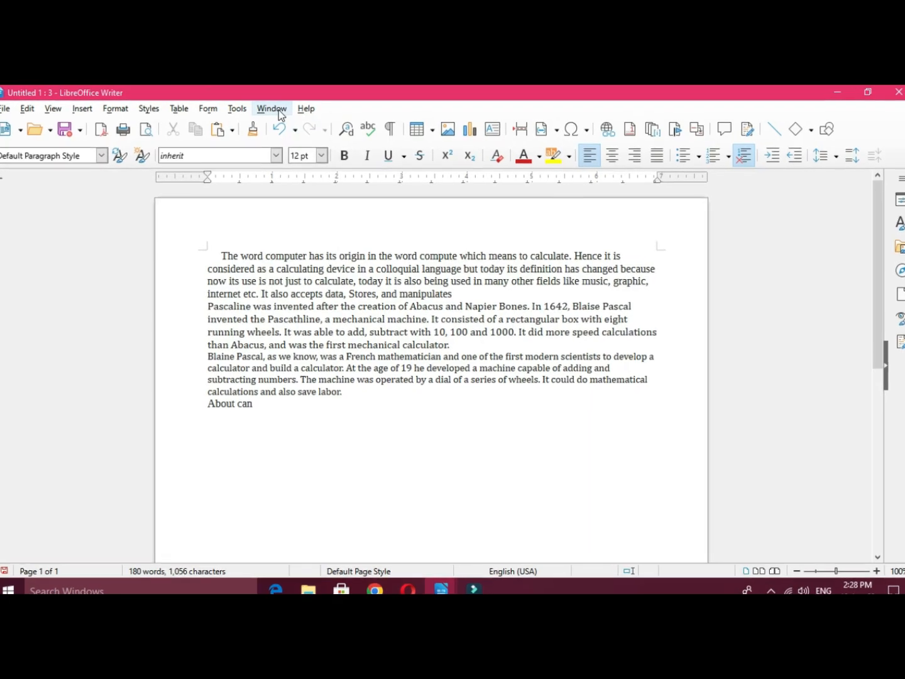
# Step: View the About LibreOffice version information and close the dialog
pyautogui.click(305, 110)
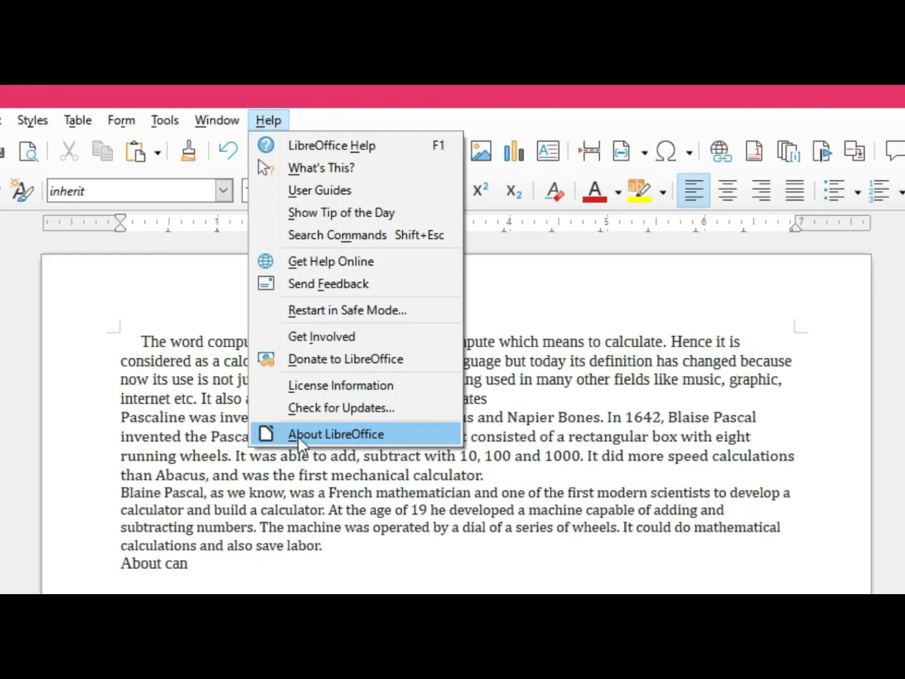
pyautogui.click(340, 434)
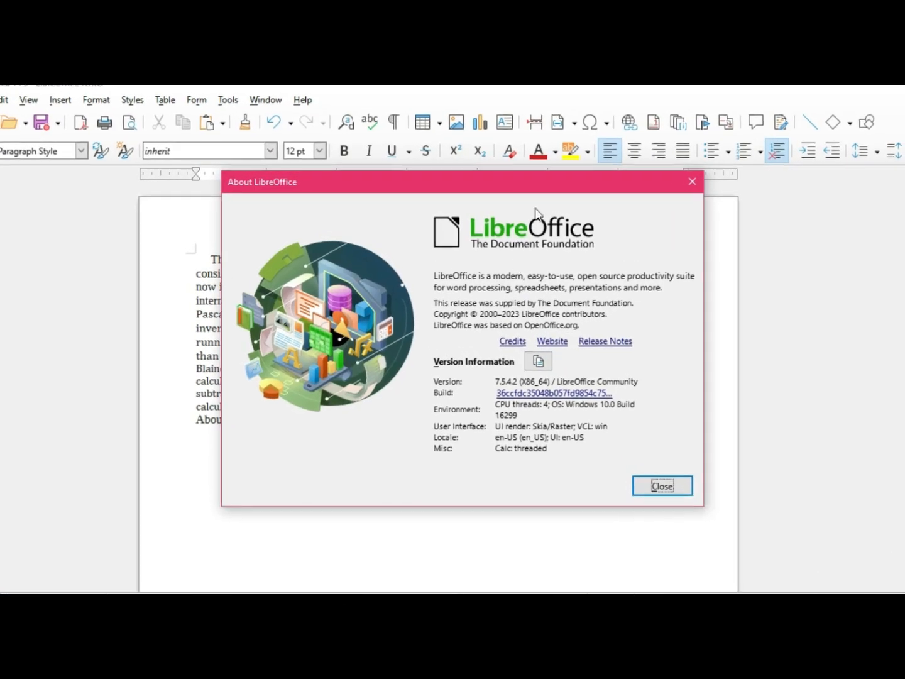
pyautogui.click(662, 486)
# Step: Activate the What's This? help pointer for extended tips on interface elements
pyautogui.click(302, 99)
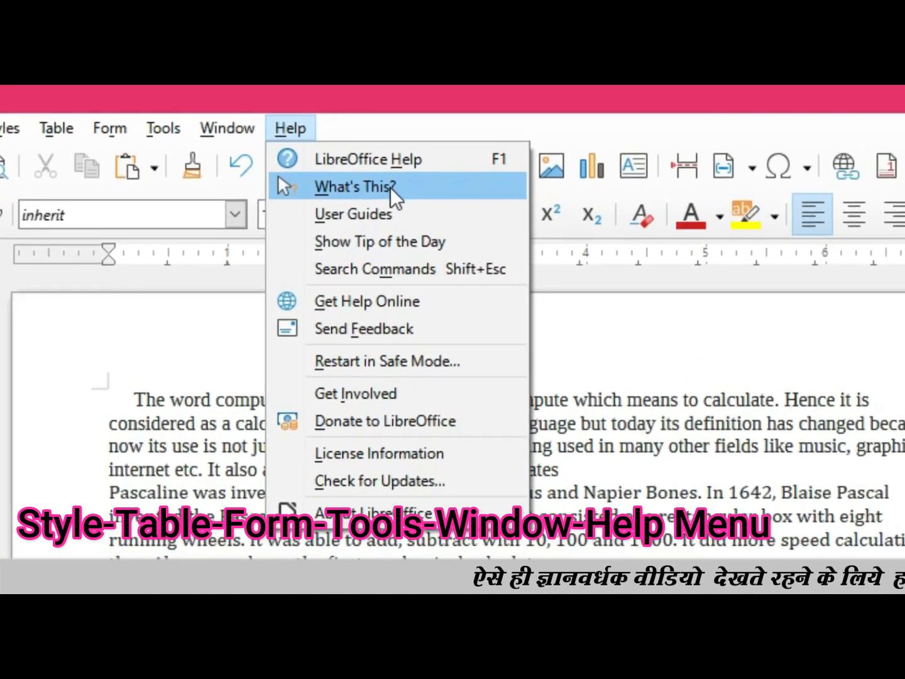
pyautogui.click(391, 187)
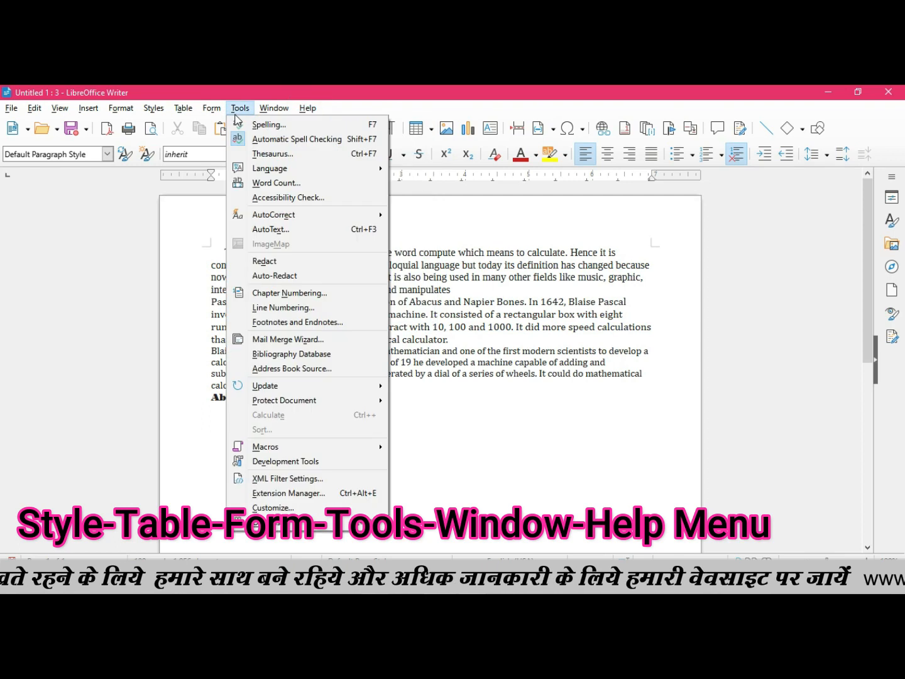
pyautogui.moveTo(178, 115)
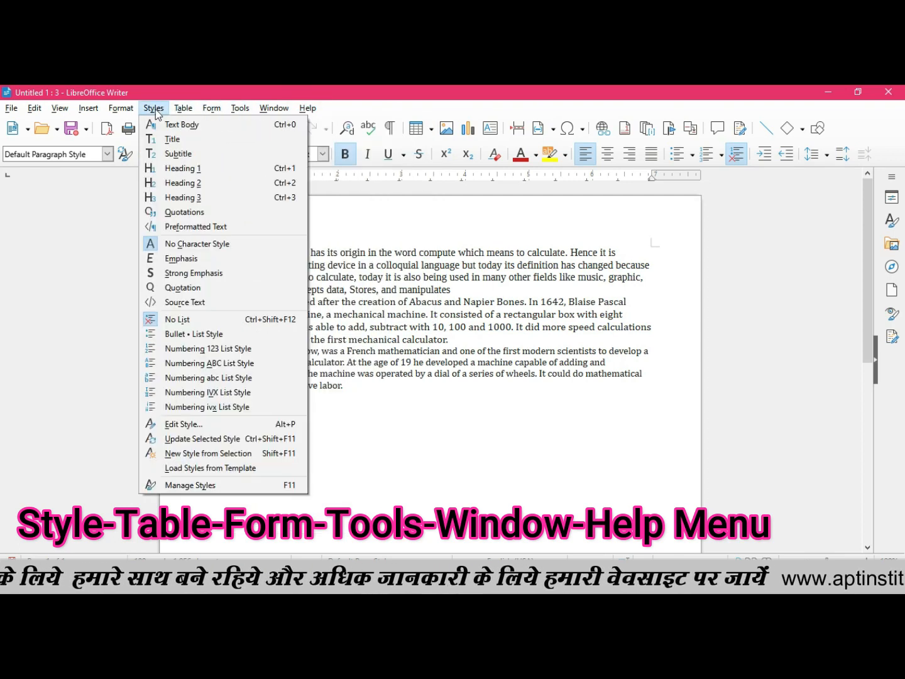
pyautogui.moveTo(301, 111)
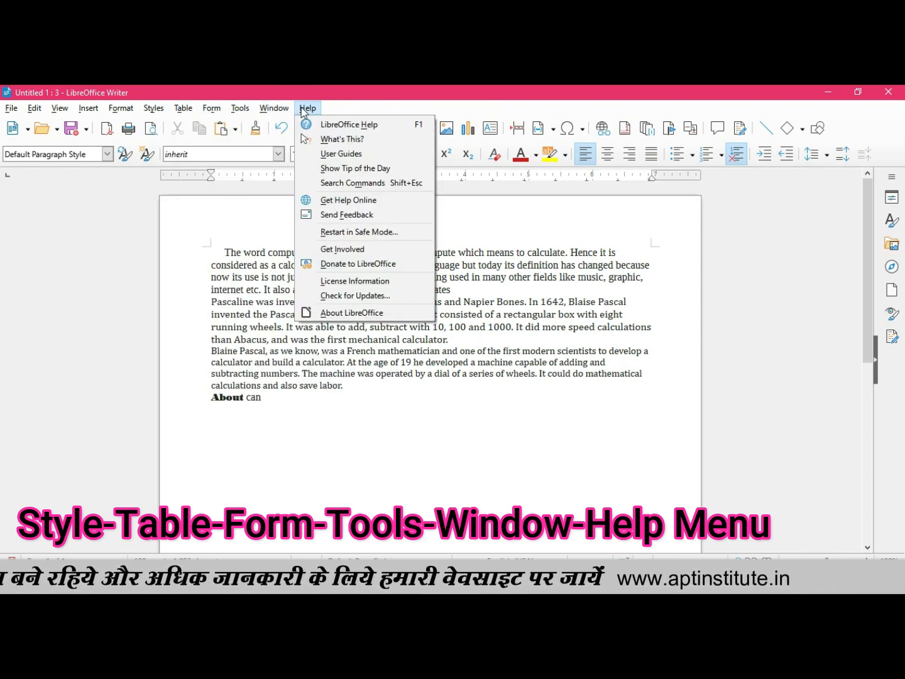